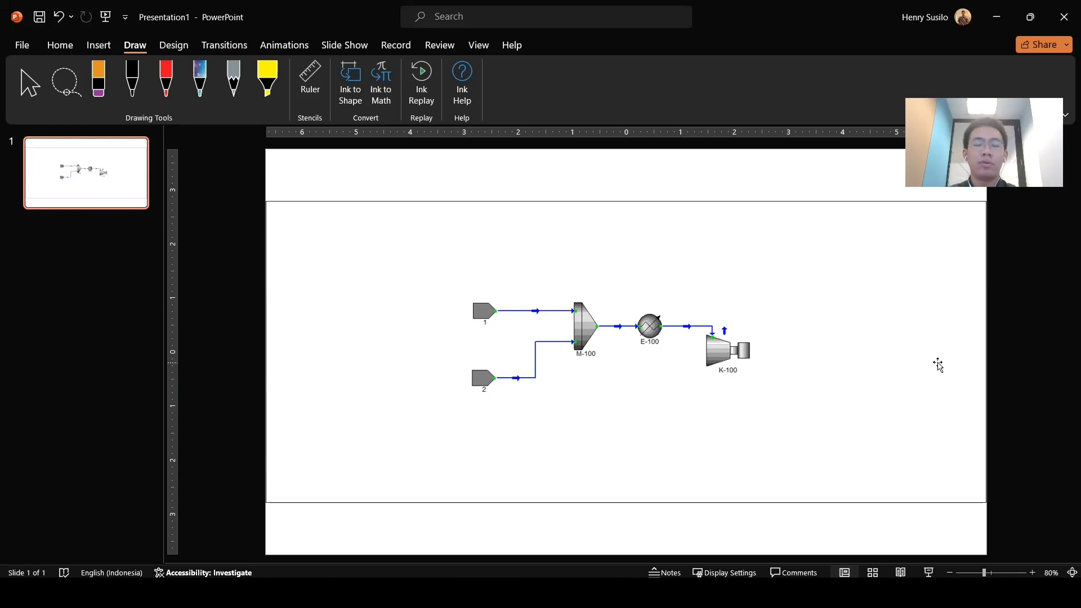
Step: Annotate the flowsheet slide in red pen, circling M-100, E-100 and K-100 and sketching arrows along the streams
scroll(816, 360, "up", 4)
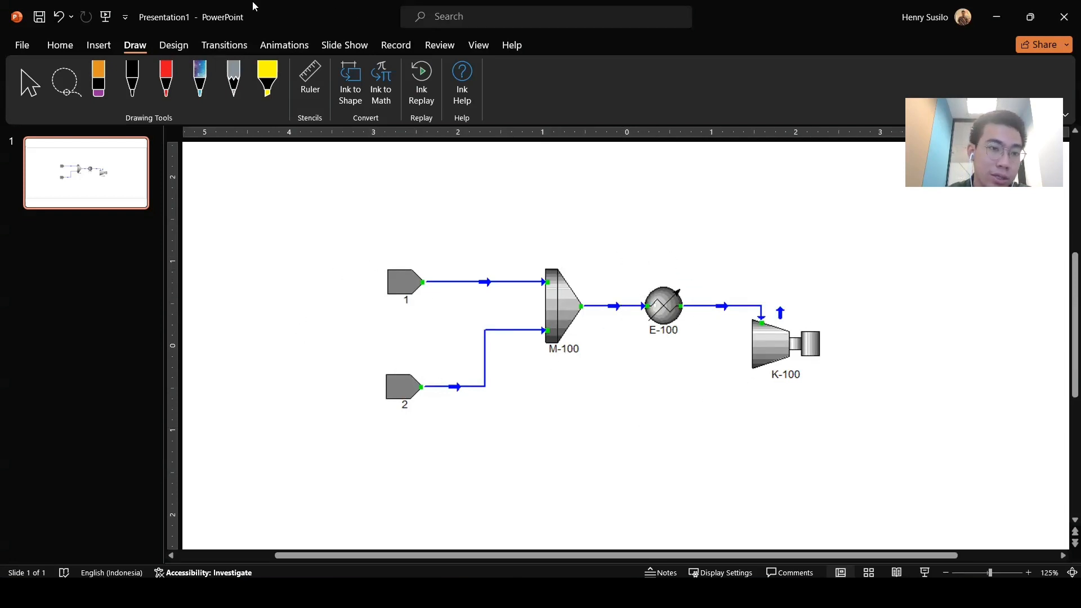
left_click(166, 79)
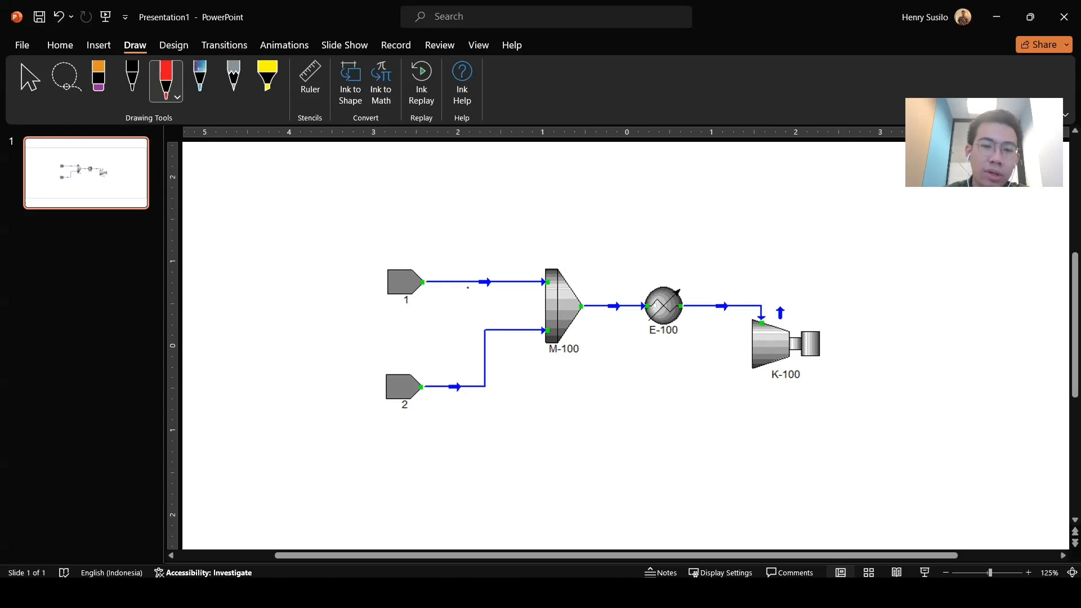
mouse_move(555, 246)
left_mouse_down()
mouse_move(499, 291)
mouse_move(589, 368)
mouse_move(556, 253)
mouse_move(537, 245)
left_mouse_up()
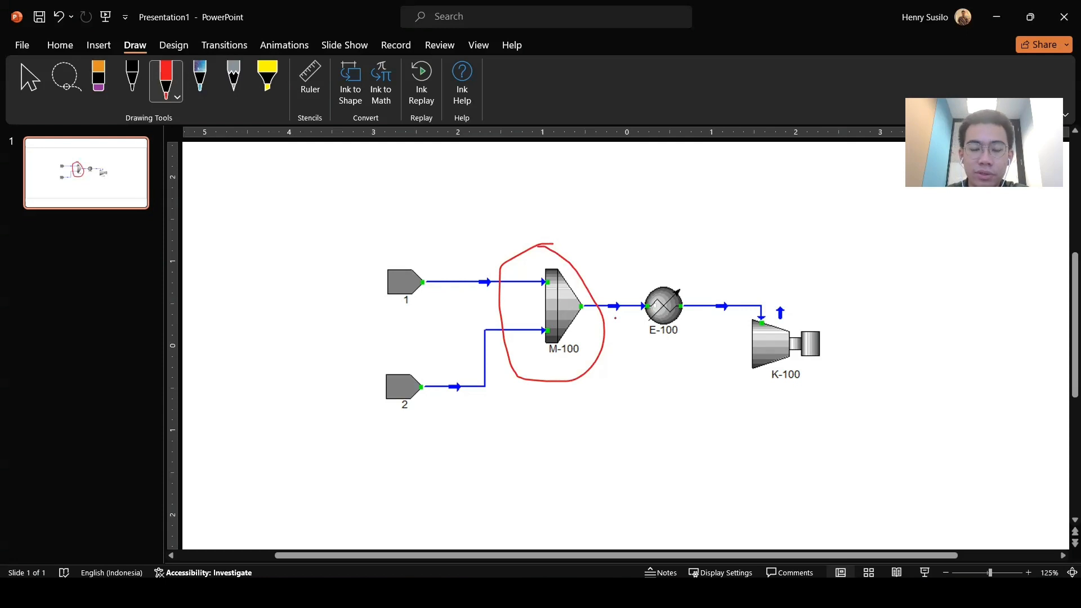
mouse_move(597, 261)
left_mouse_down()
mouse_move(675, 269)
mouse_move(670, 257)
mouse_move(672, 275)
left_mouse_up()
mouse_move(641, 278)
left_mouse_down()
mouse_move(617, 293)
mouse_move(695, 310)
mouse_move(629, 291)
left_mouse_up()
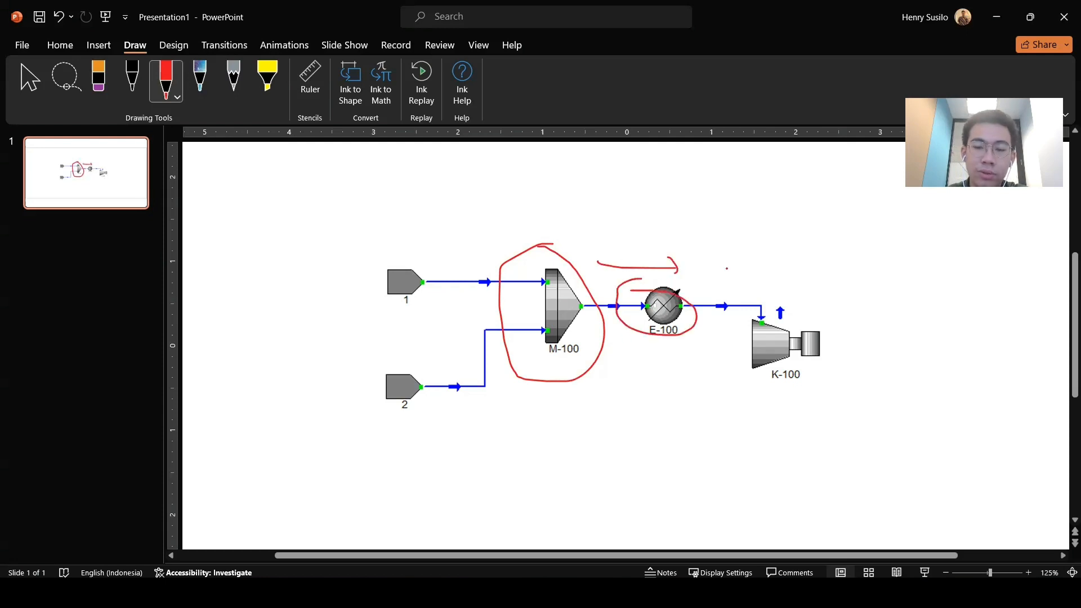
mouse_move(711, 268)
left_mouse_down()
mouse_move(800, 284)
mouse_move(732, 314)
mouse_move(826, 356)
mouse_move(768, 311)
left_mouse_up()
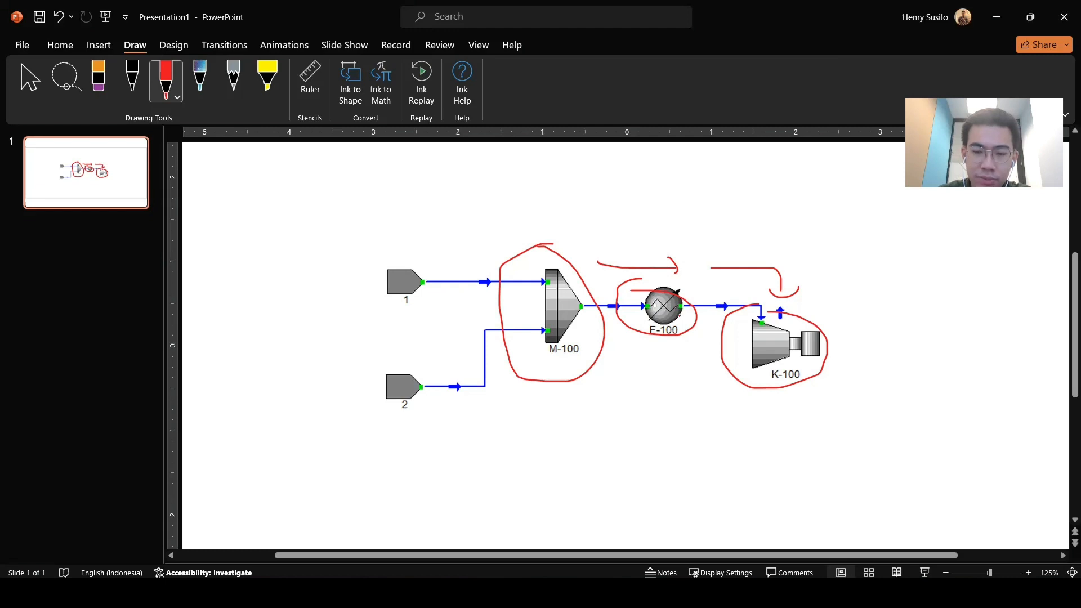
mouse_move(724, 288)
left_mouse_down()
mouse_move(702, 290)
mouse_move(732, 316)
mouse_move(707, 288)
left_mouse_up()
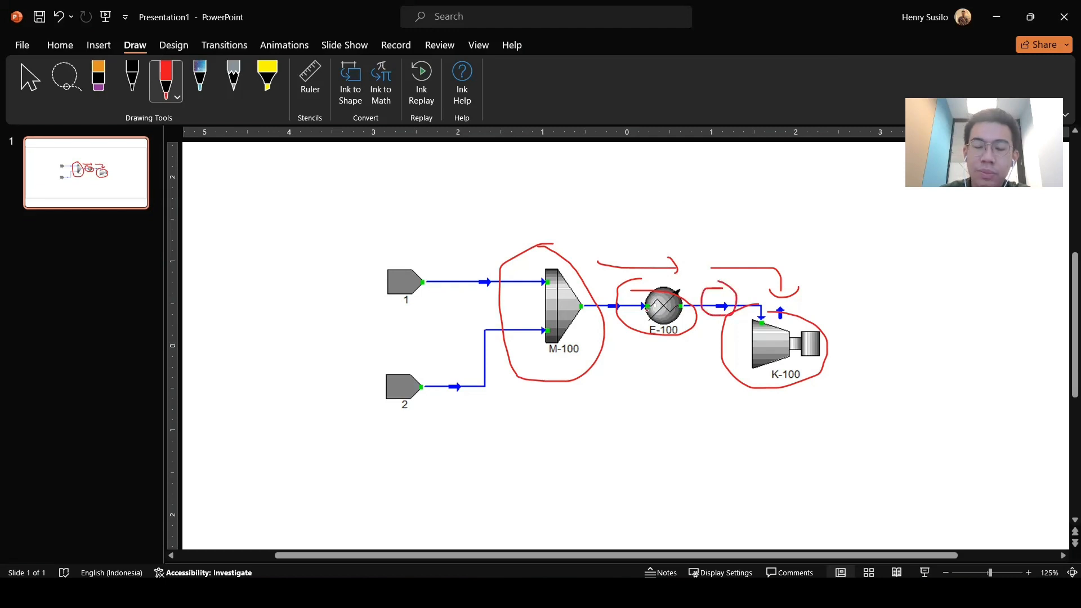
mouse_move(618, 296)
left_mouse_down()
mouse_move(619, 326)
mouse_move(624, 293)
left_mouse_up()
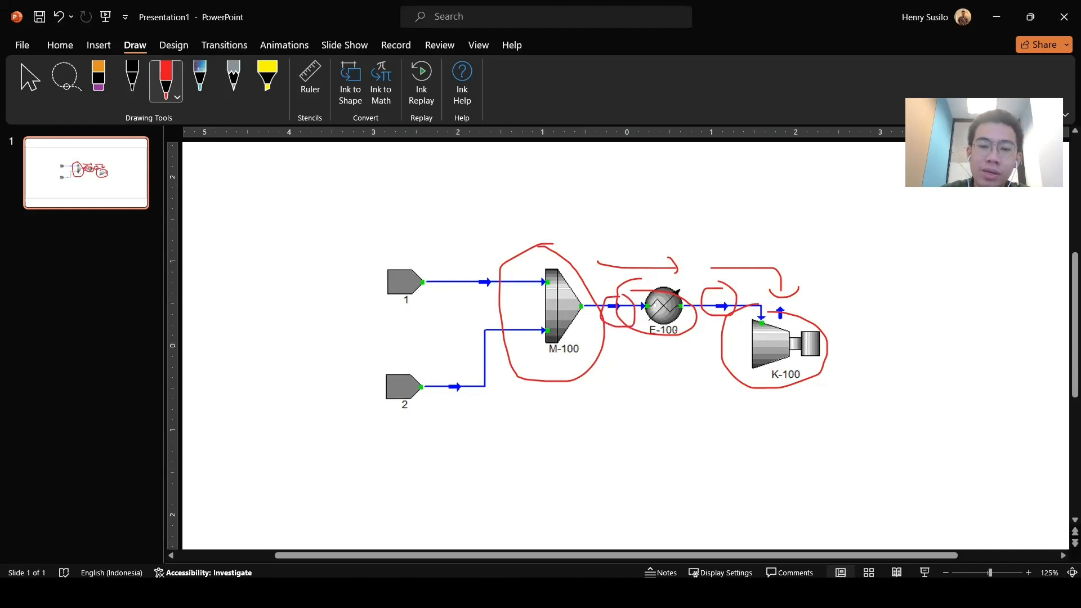
left_click_drag(683, 329, 671, 403)
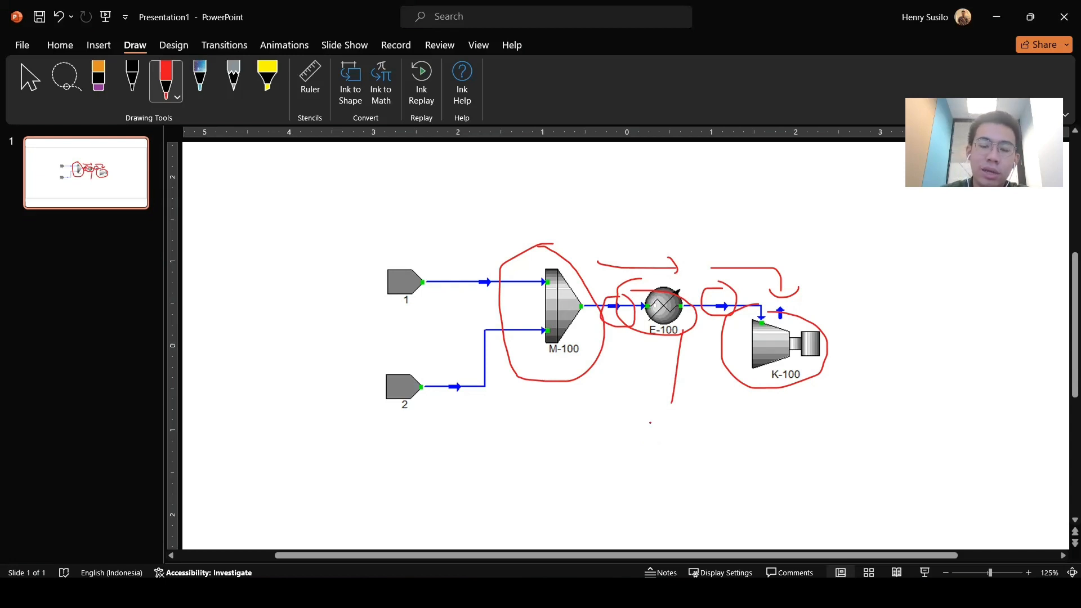
mouse_move(781, 327)
left_mouse_down()
mouse_move(929, 309)
mouse_move(890, 309)
mouse_move(864, 288)
left_mouse_up()
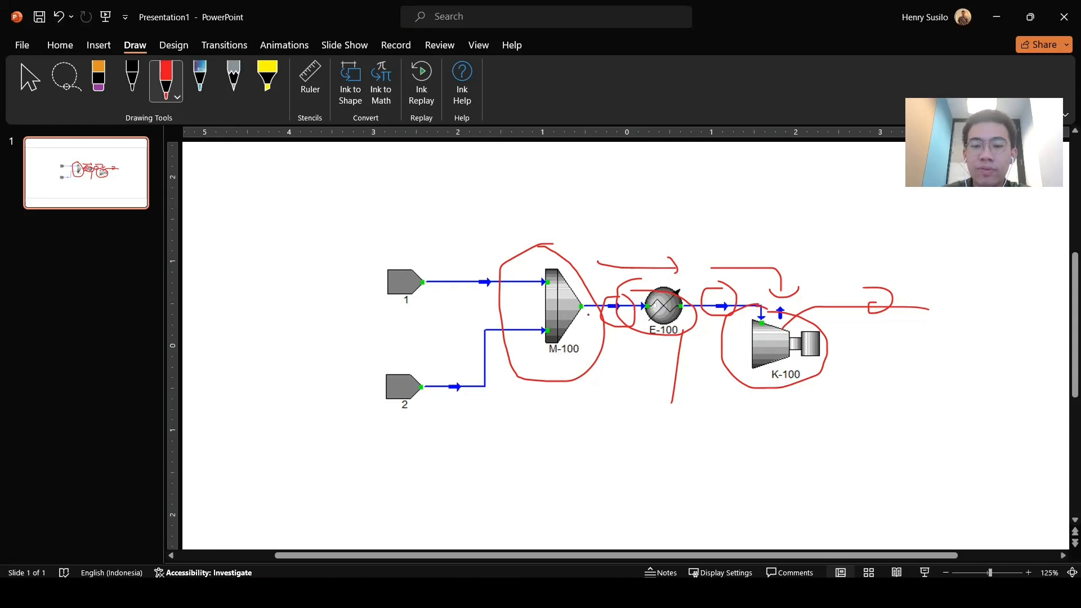
Step: Add more red-pen annotations: numbers 2 and 1 above E-100 and K-100 and curved arrows linking the units
left_click_drag(550, 248, 555, 252)
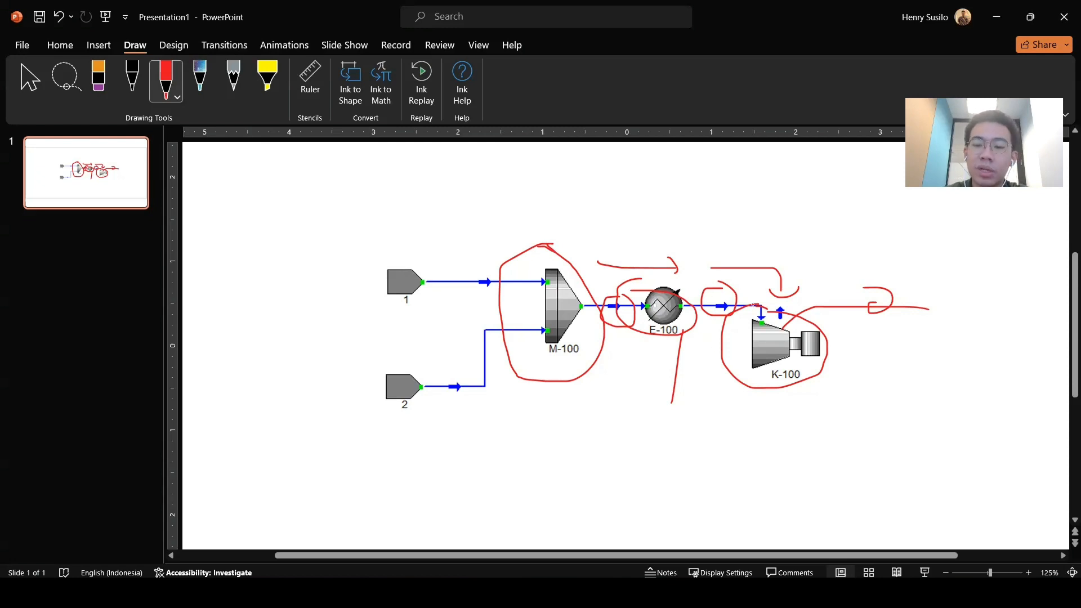
left_click_drag(754, 305, 775, 310)
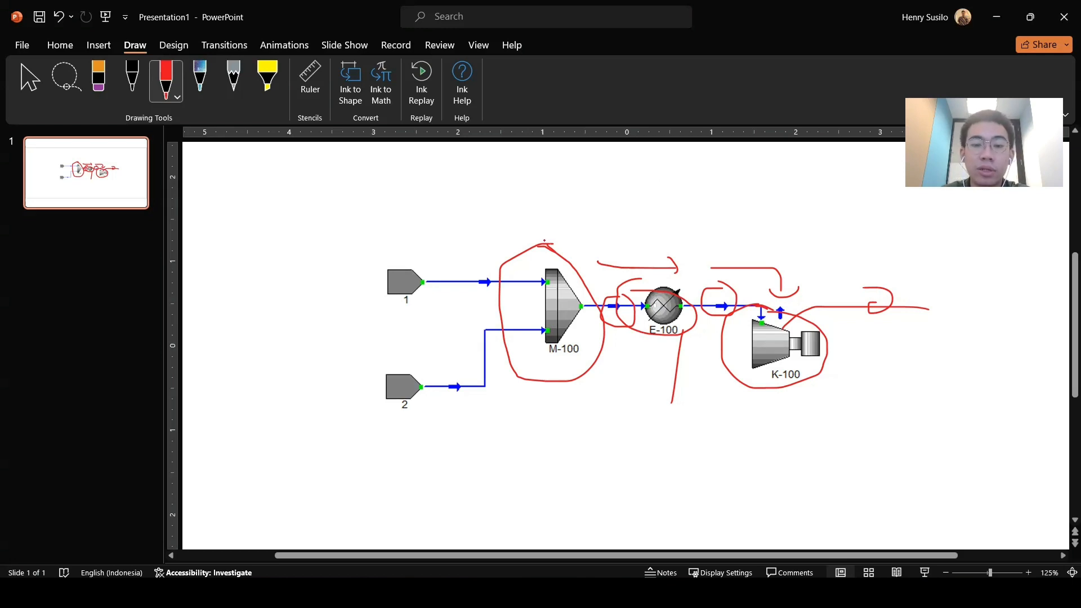
left_click_drag(540, 243, 553, 247)
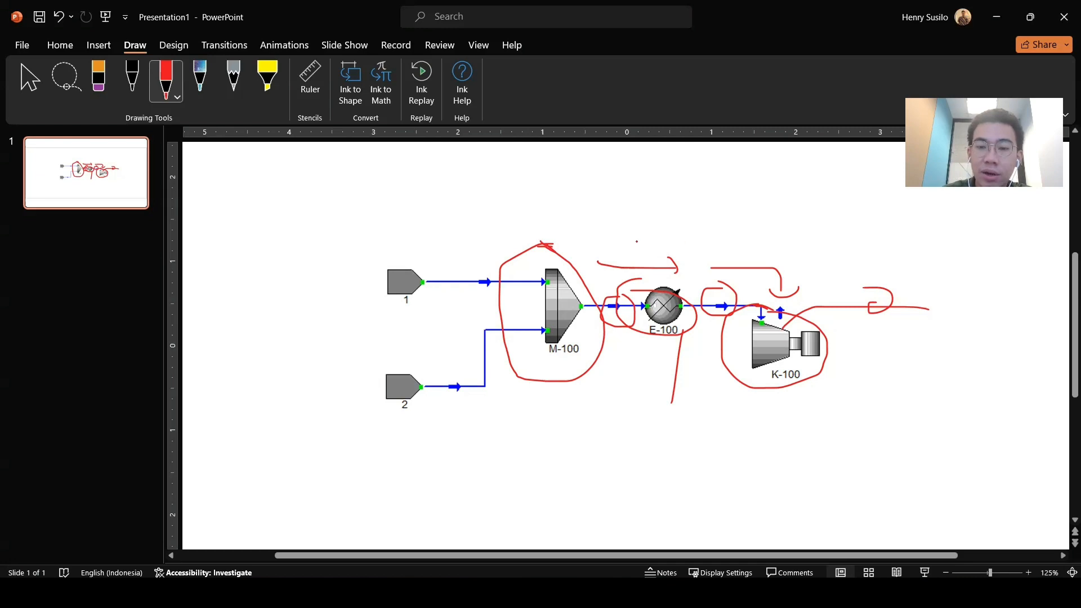
mouse_move(638, 227)
left_mouse_down()
mouse_move(659, 241)
mouse_move(652, 289)
mouse_move(674, 277)
left_mouse_up()
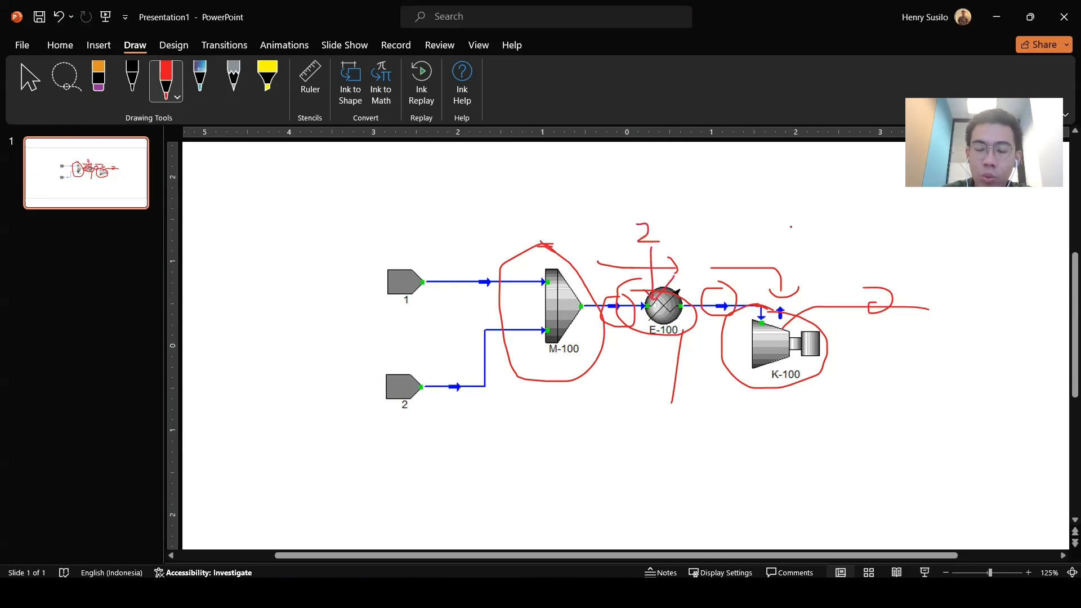
left_click_drag(791, 236, 801, 239)
left_click_drag(789, 255, 788, 295)
left_click_drag(780, 324, 836, 286)
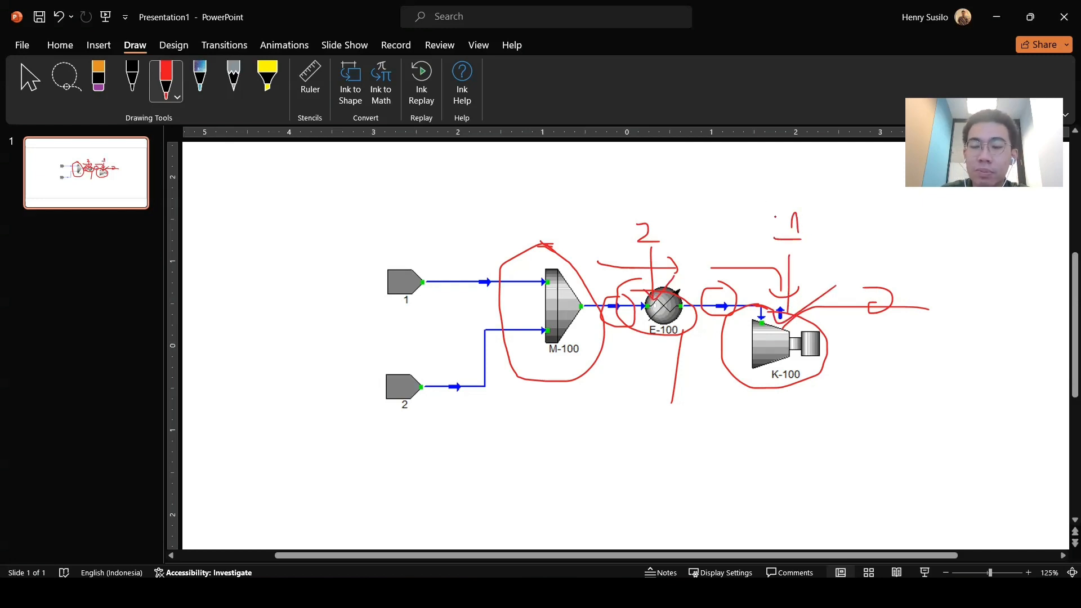
mouse_move(761, 179)
left_mouse_down()
mouse_move(675, 208)
mouse_move(683, 226)
left_mouse_up()
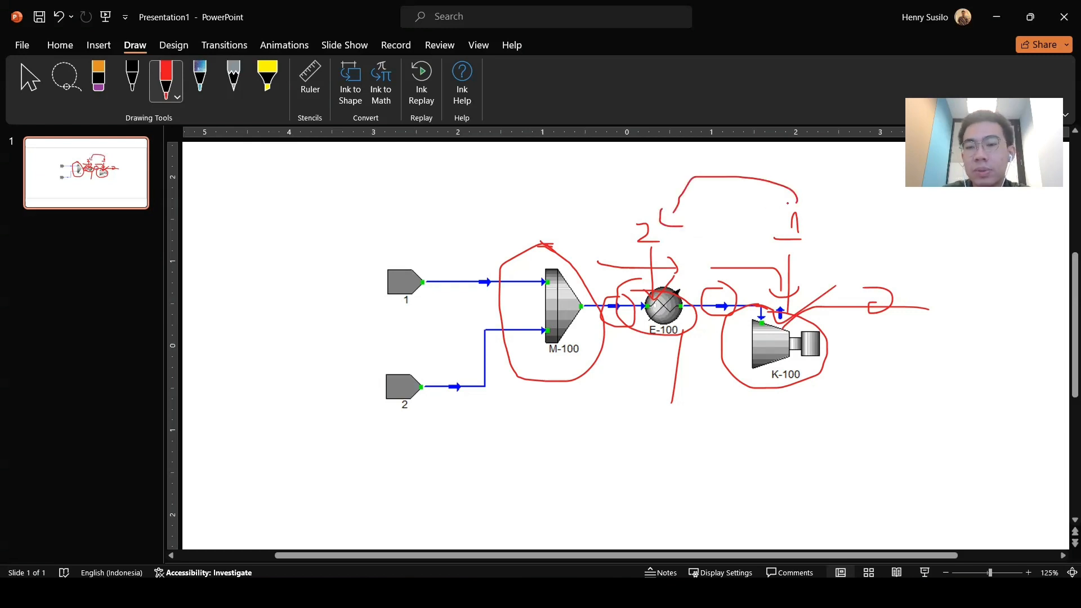
mouse_move(785, 202)
left_mouse_down()
mouse_move(870, 180)
mouse_move(926, 260)
mouse_move(912, 269)
mouse_move(950, 228)
left_mouse_up()
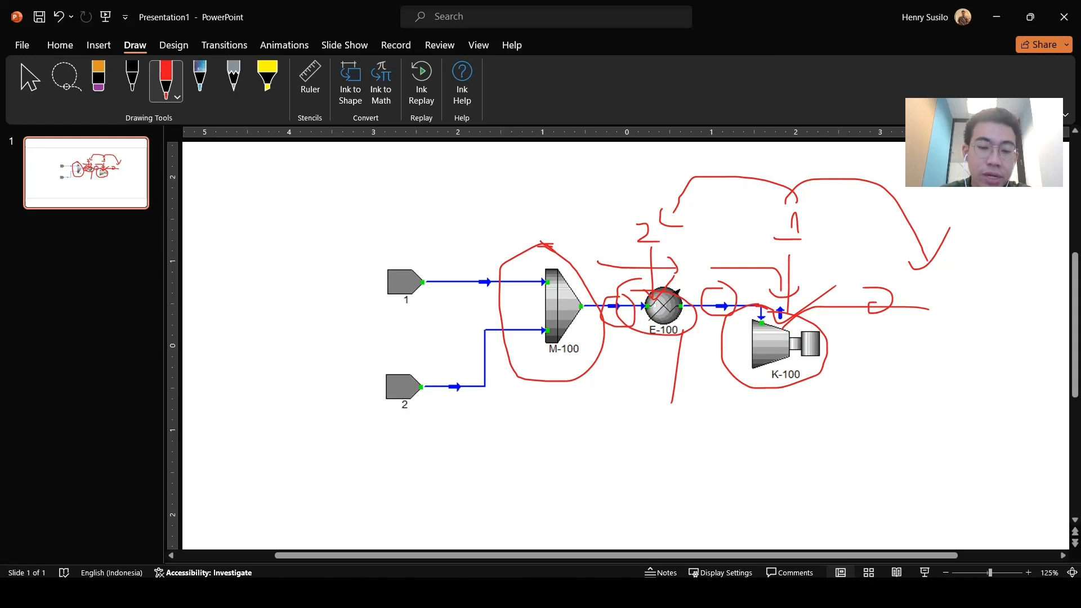
Step: Switch to UniSim Design, maximize it, and create a component list containing Methane
key("alt+Tab")
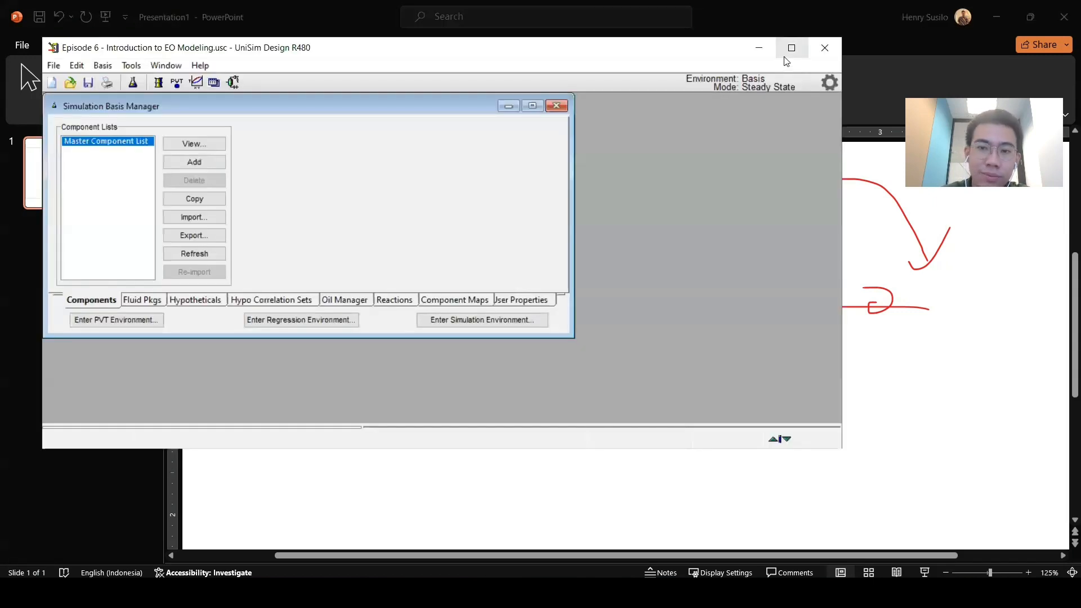
left_click(784, 56)
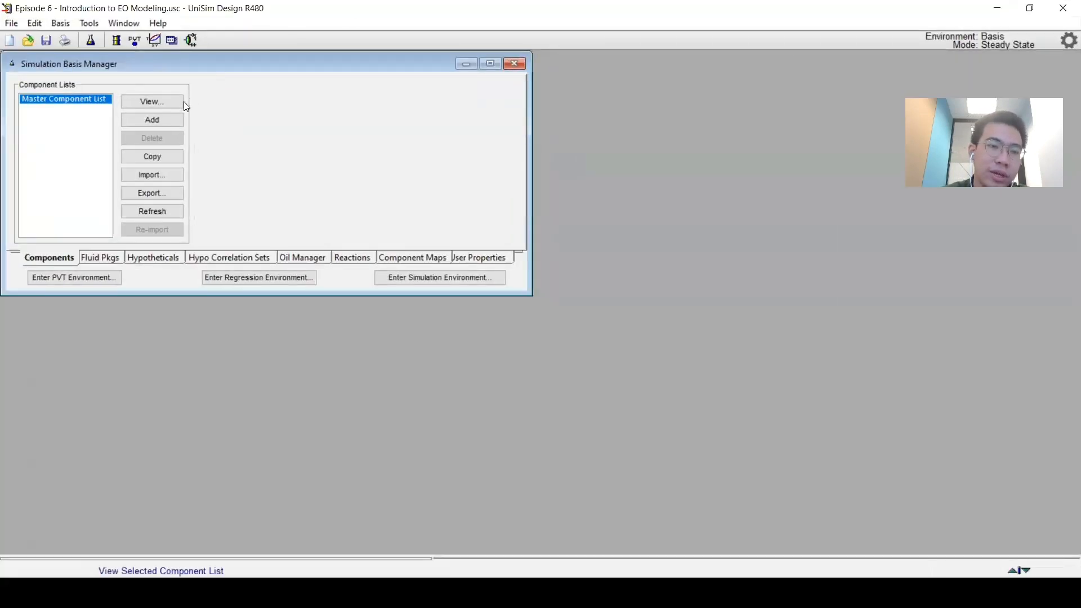
left_click(174, 119)
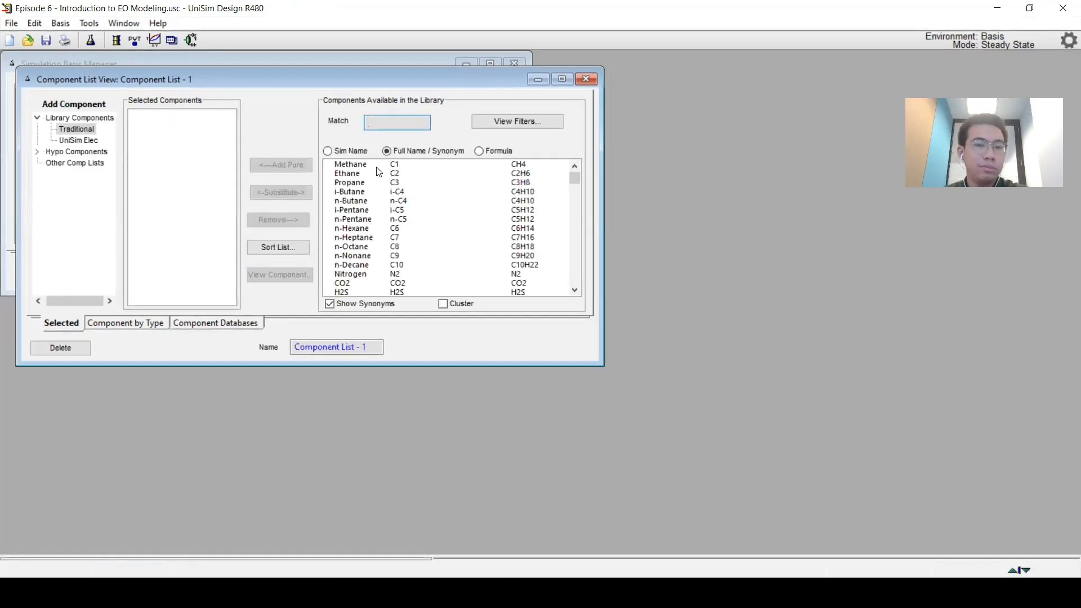
left_click(295, 164)
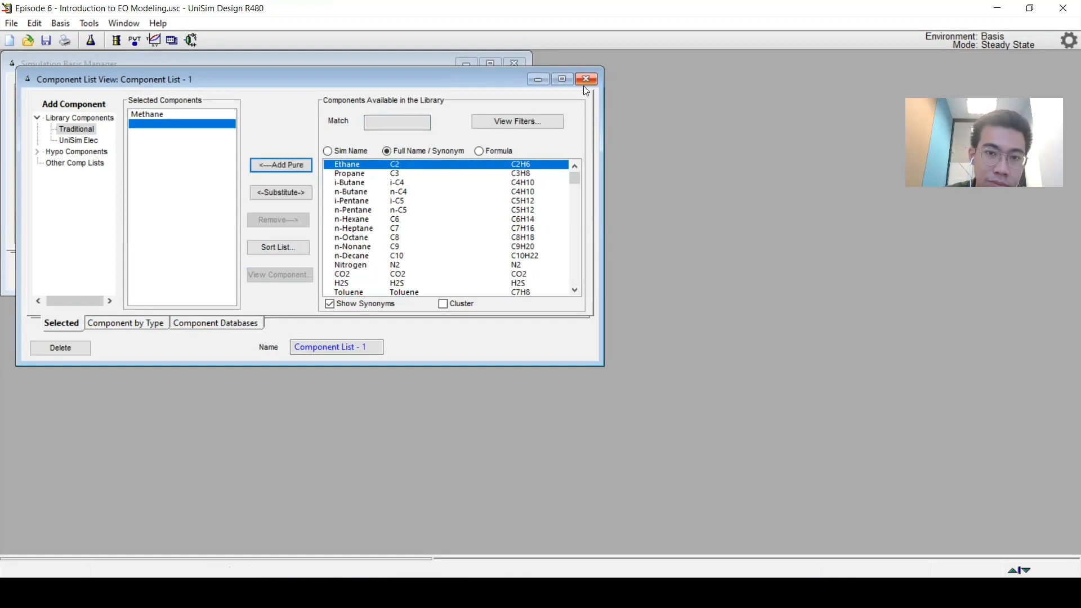
left_click(585, 79)
Step: Add a fluid package using the Peng-Robinson property package
left_click(104, 256)
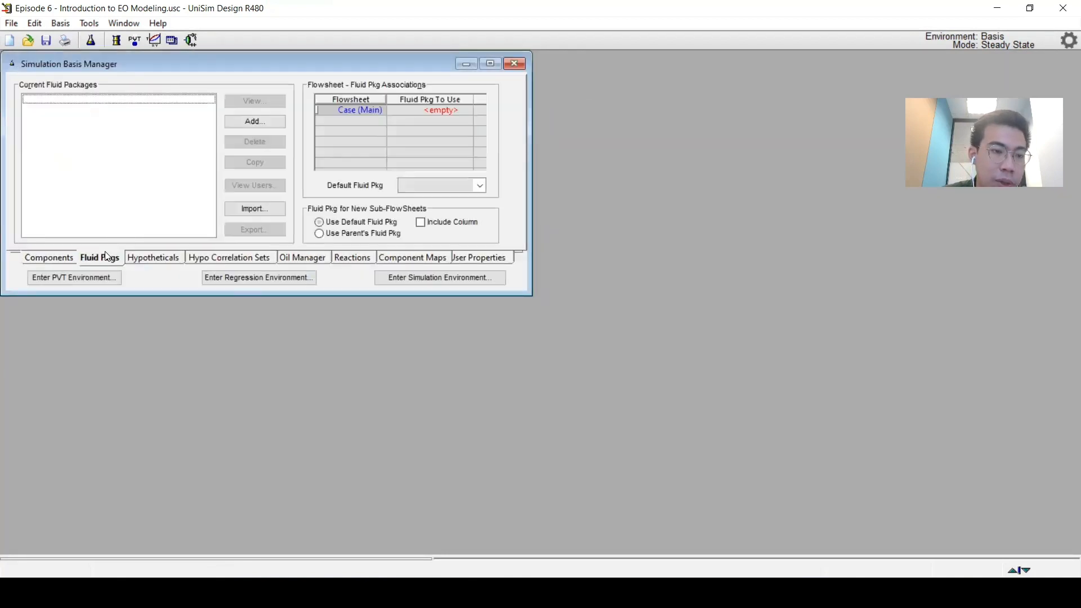
left_click(249, 122)
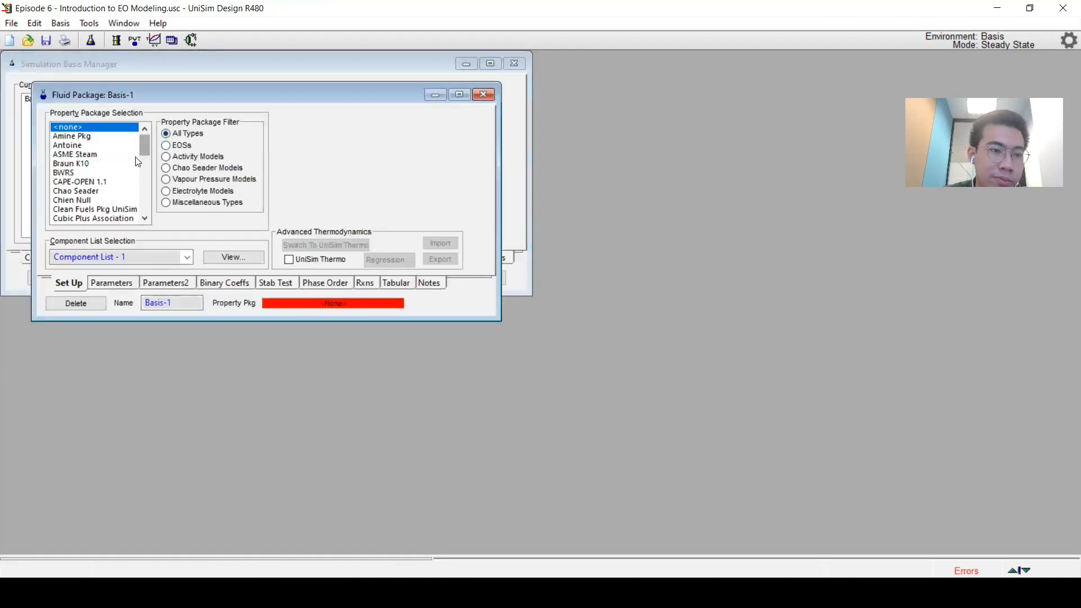
left_click_drag(148, 144, 158, 176)
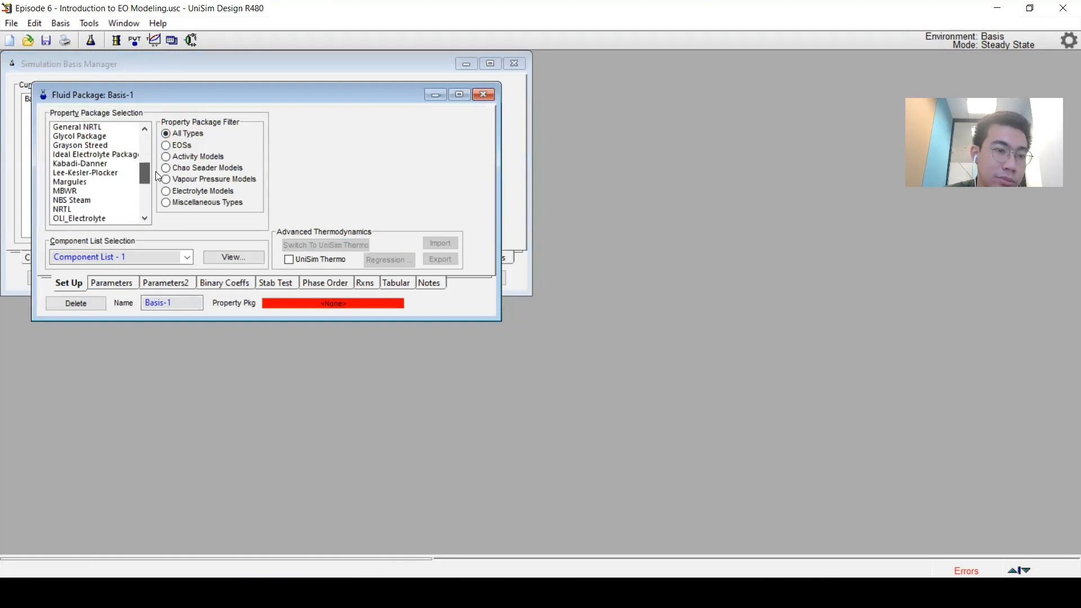
scroll(110, 183, "down", 3)
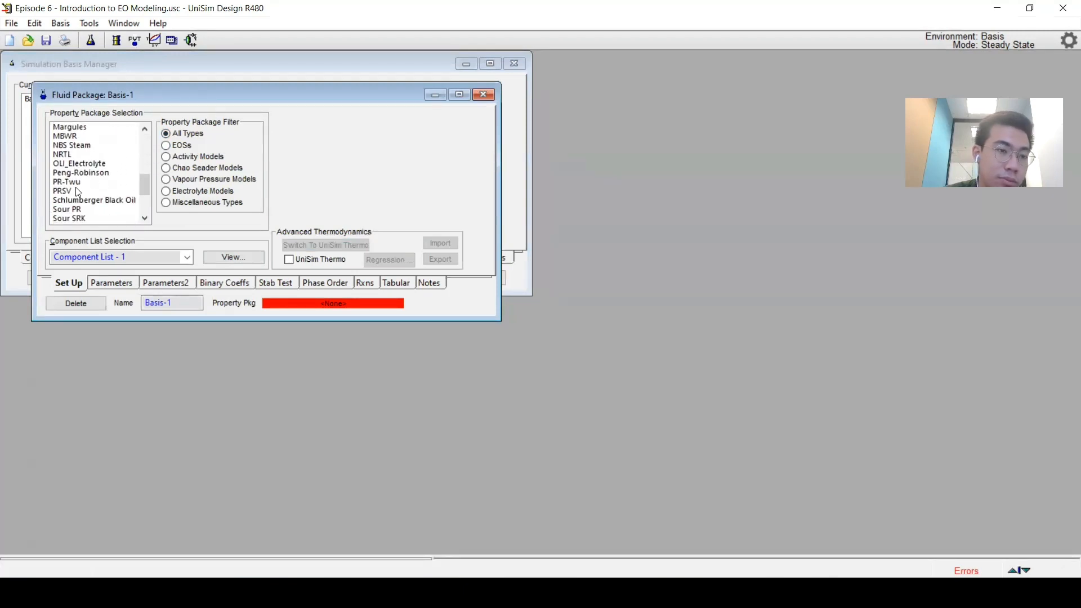
scroll(78, 192, "down", 2)
scroll(78, 192, "up", 2)
left_click(79, 173)
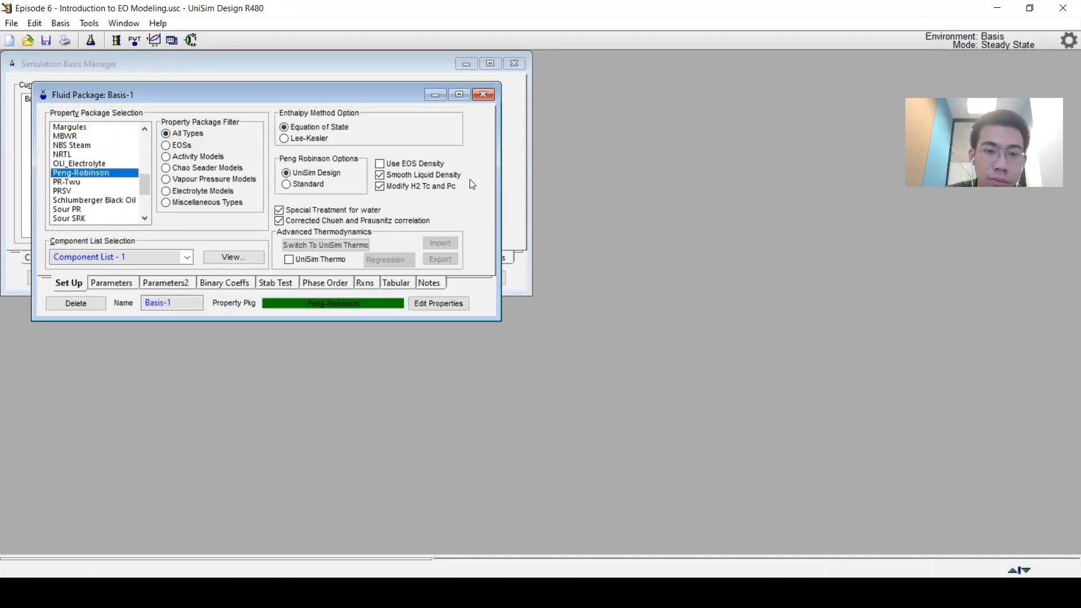
left_click(483, 94)
Step: Enter the simulation environment, maximize the PFD and move the object palette over the flowsheet
left_click(444, 276)
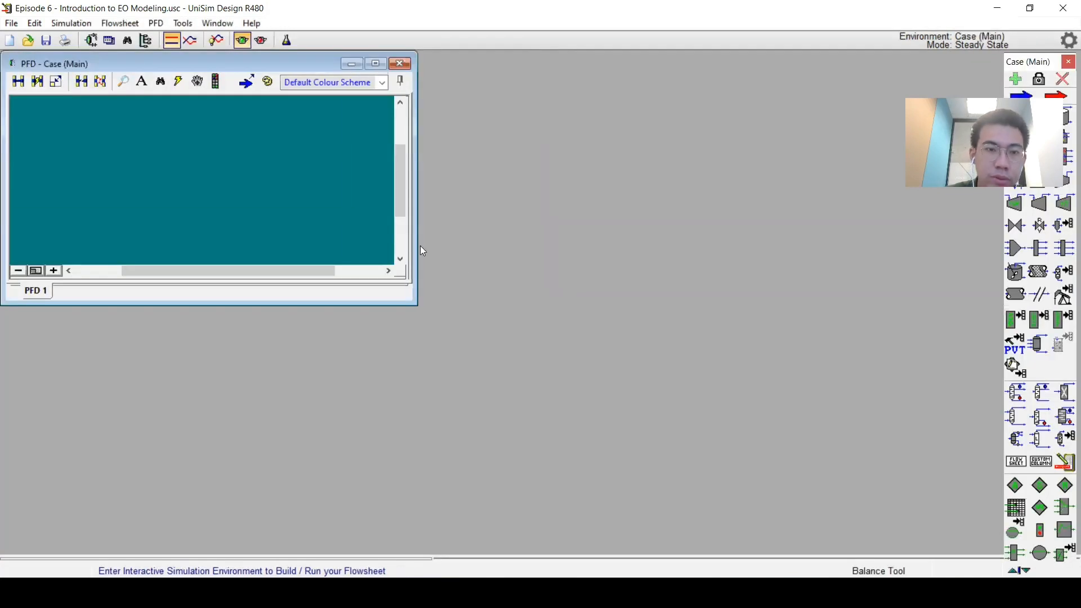
left_click(376, 64)
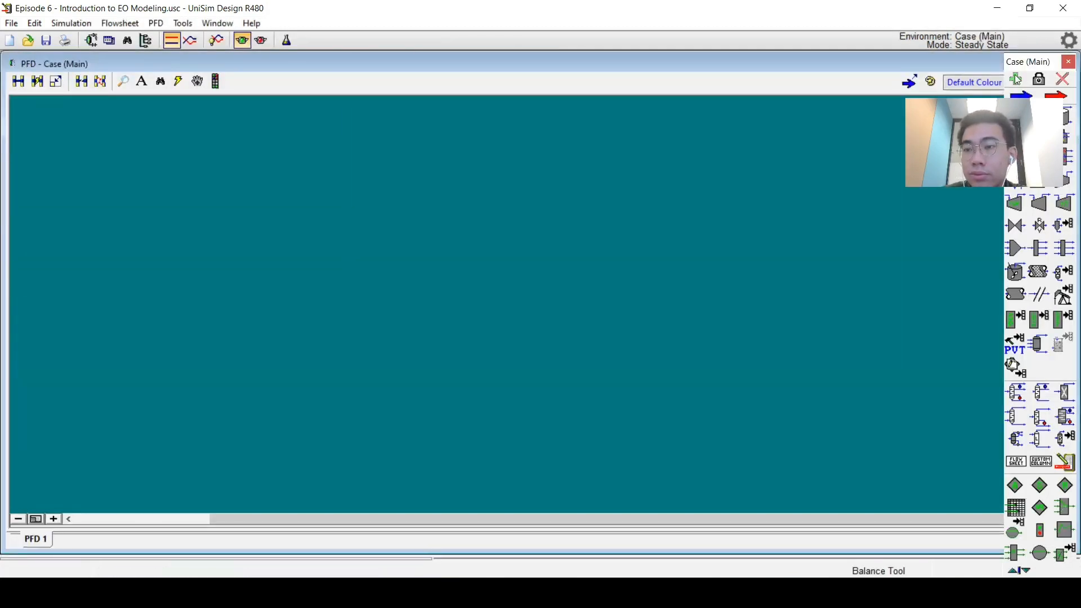
left_click_drag(1016, 64, 687, 9)
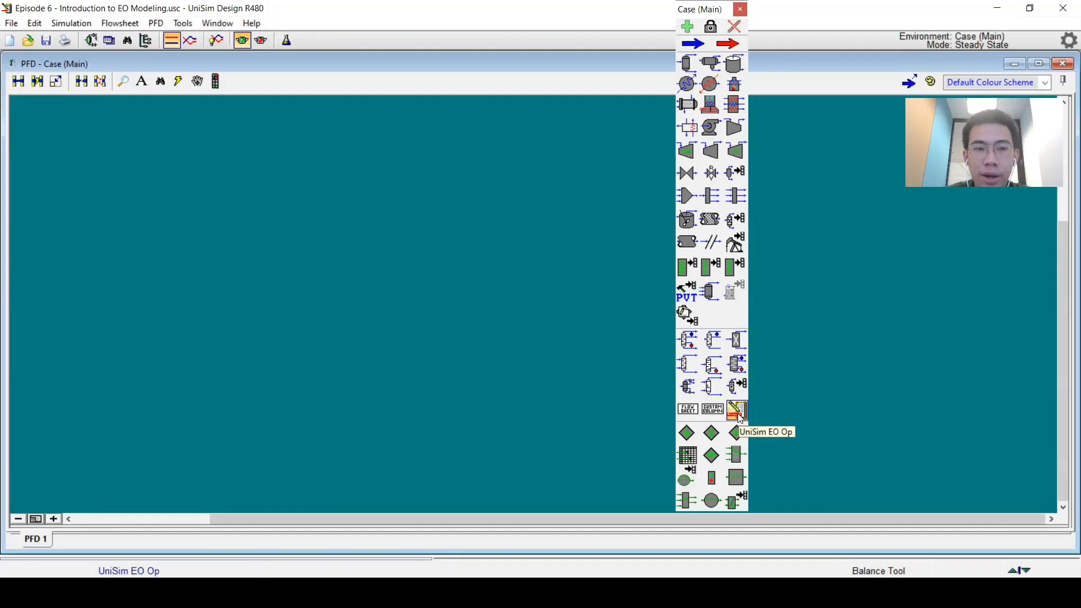
Step: Place a UniSim EO Operation on the PFD, starting it with a blank flowsheet
left_click_drag(741, 418, 545, 285)
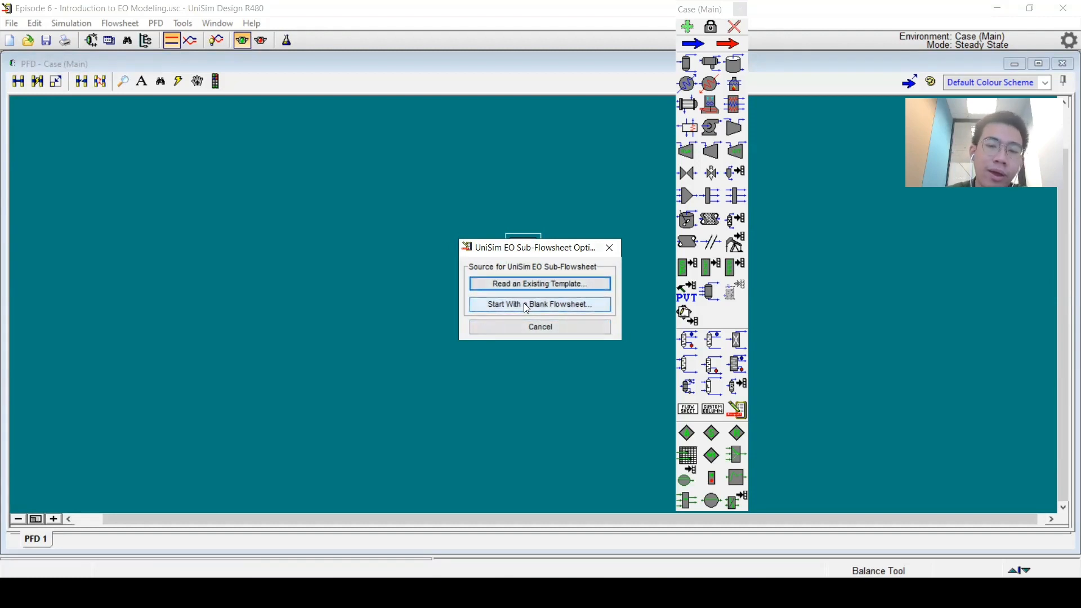
left_click(509, 299)
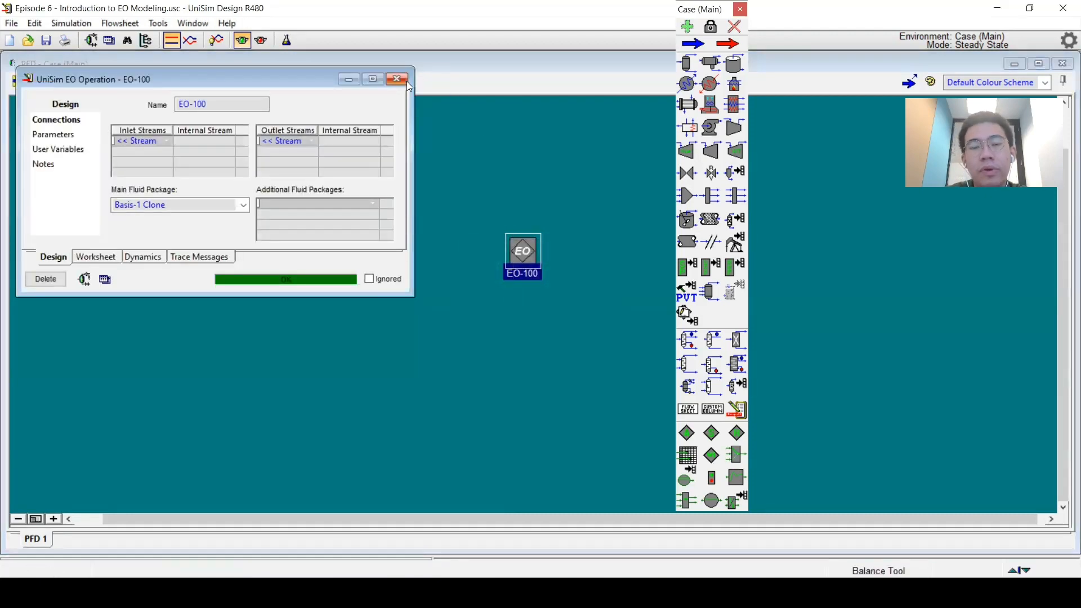
left_click(404, 82)
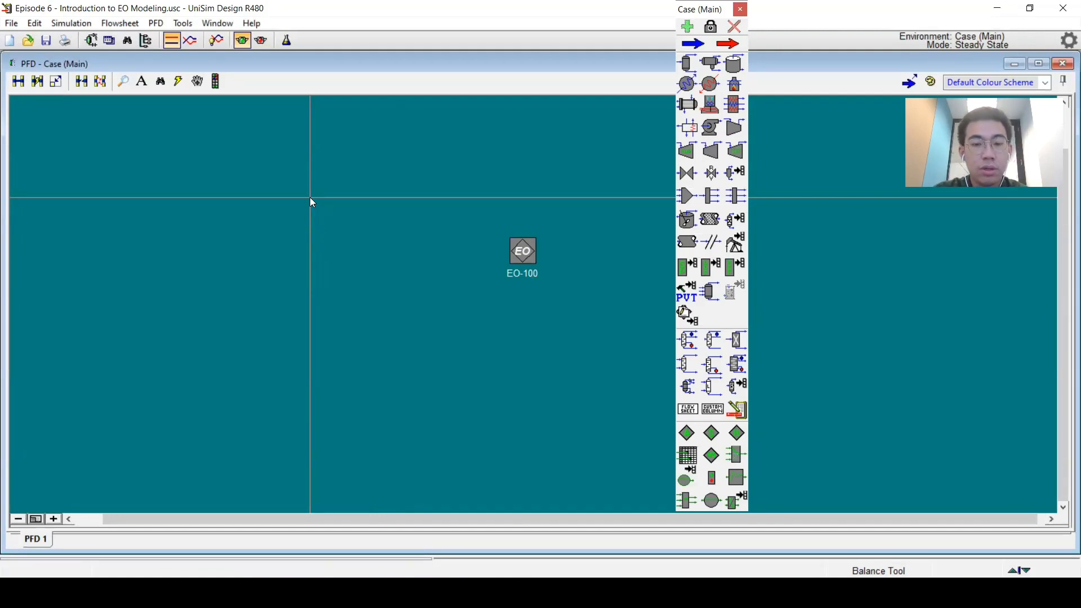
key("F12")
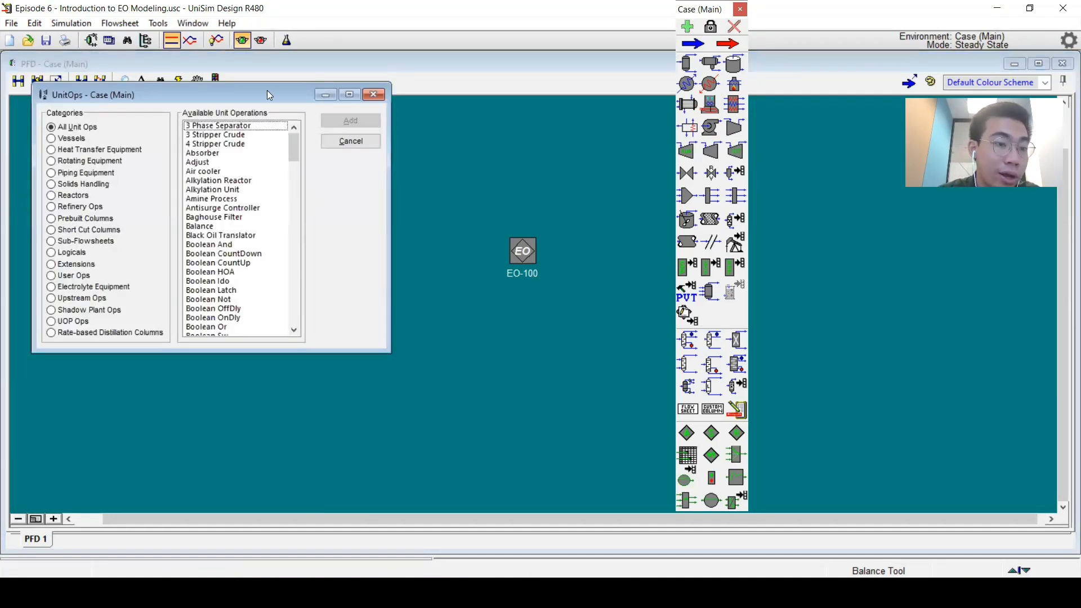
left_click(85, 241)
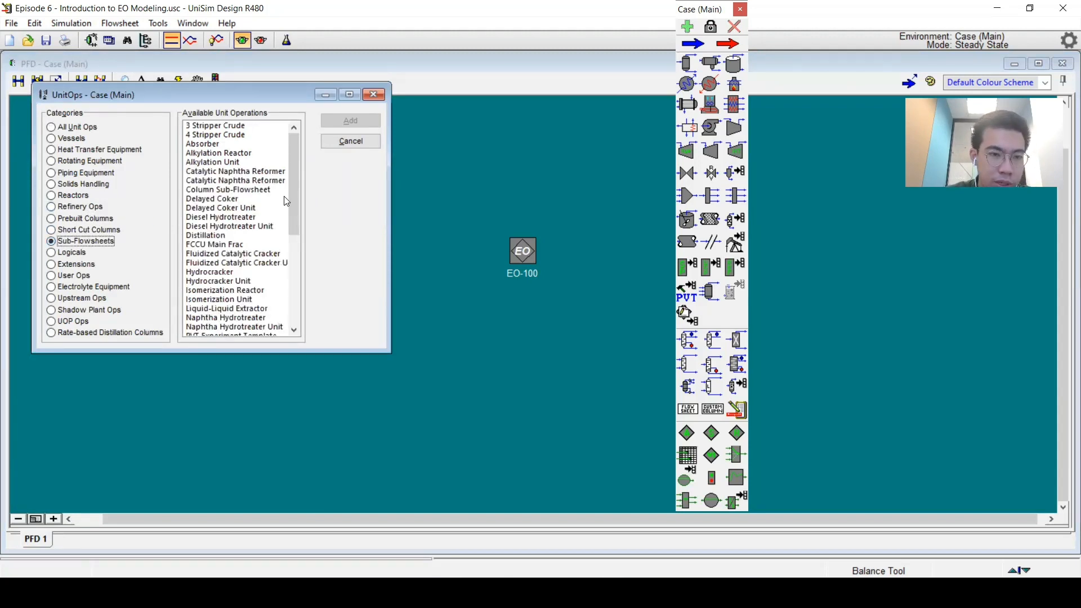
left_click_drag(289, 200, 297, 299)
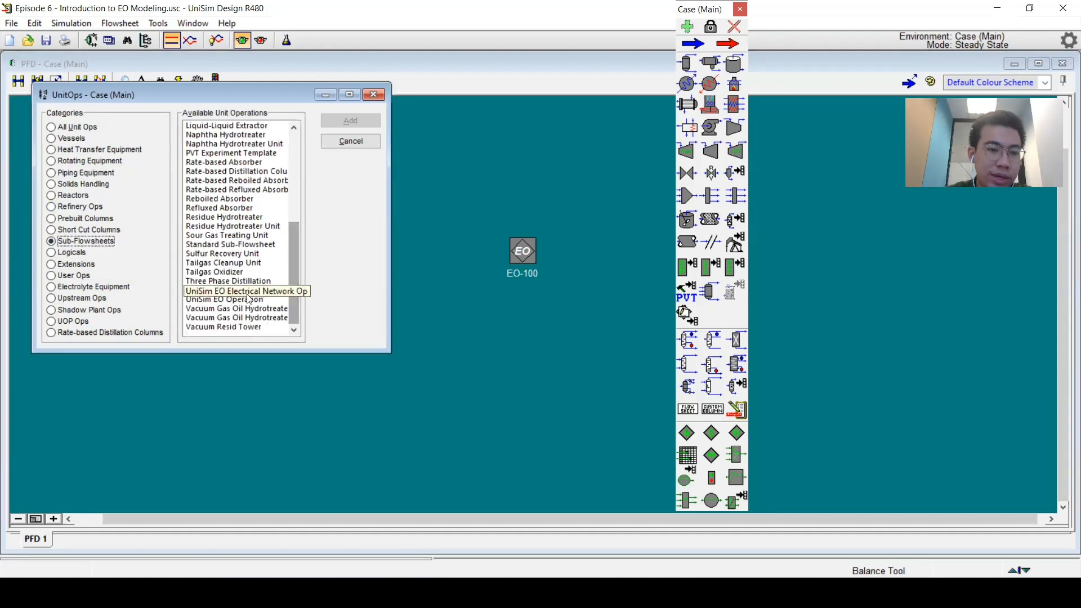
left_click(245, 303)
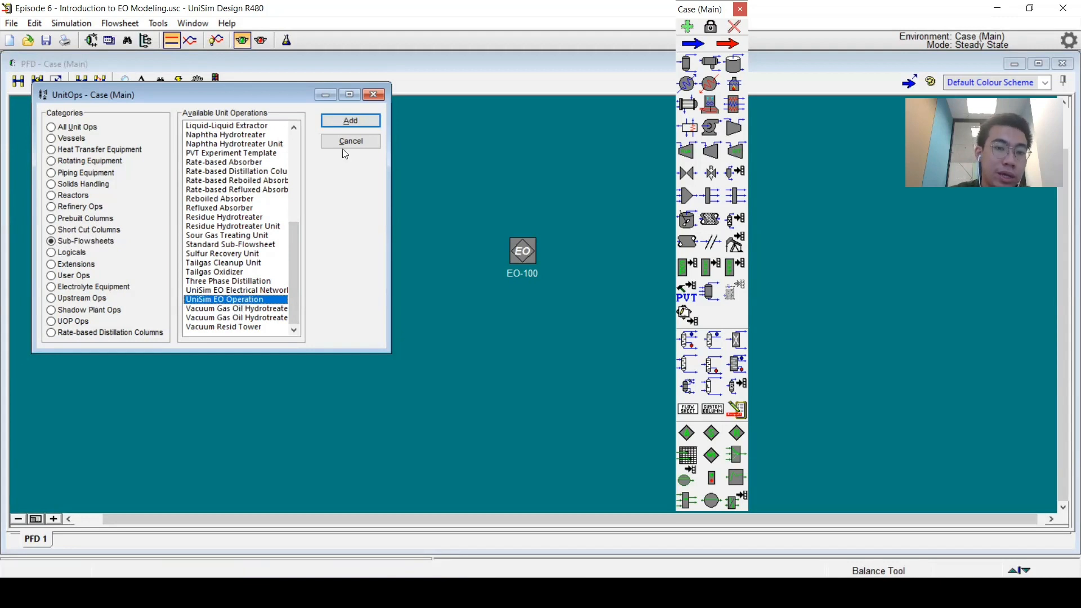
left_click(374, 95)
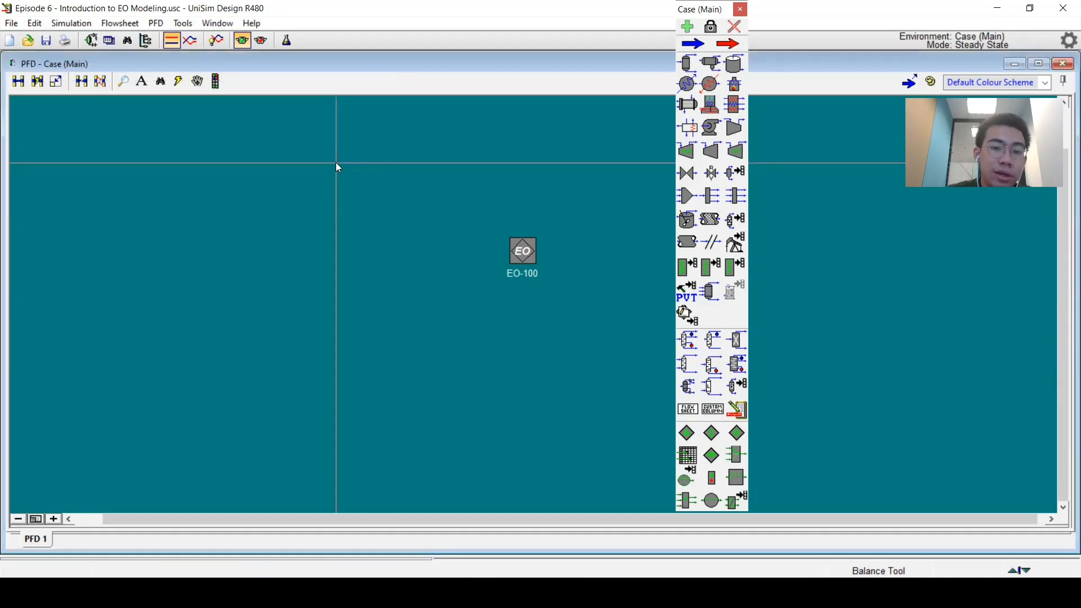
Step: Connect two new inlet streams named 1 and 2 to the EO-100 operation
double_click(508, 260)
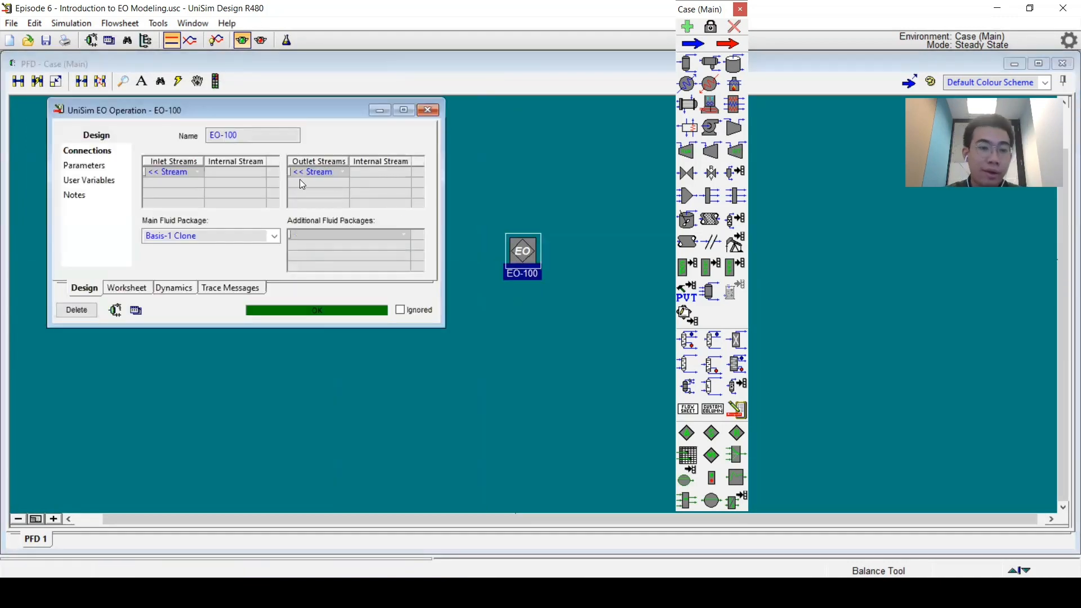
type("1")
key("Return")
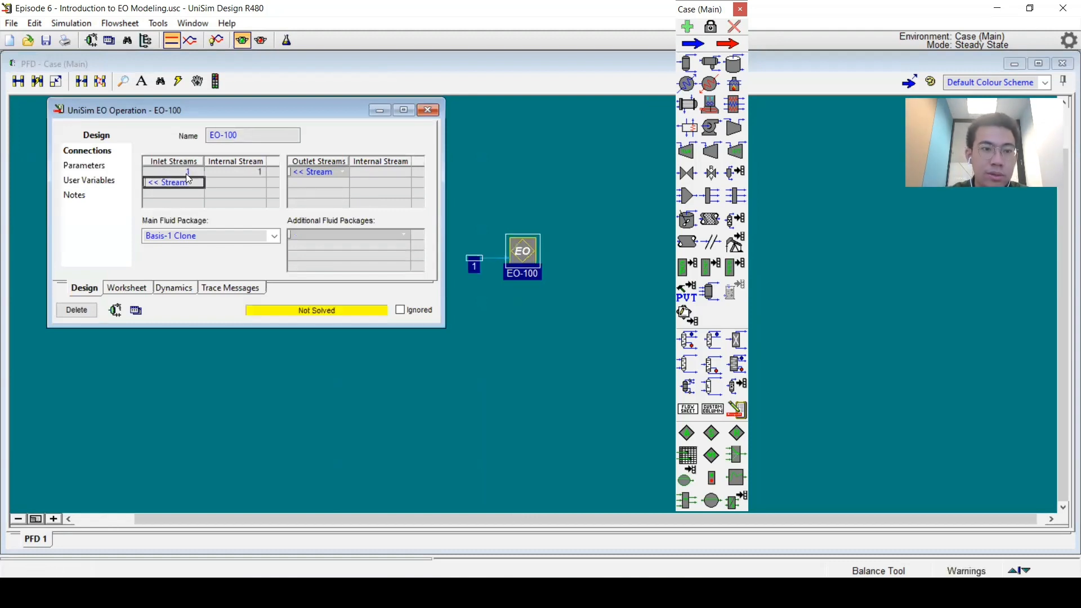
type("2")
key("Return")
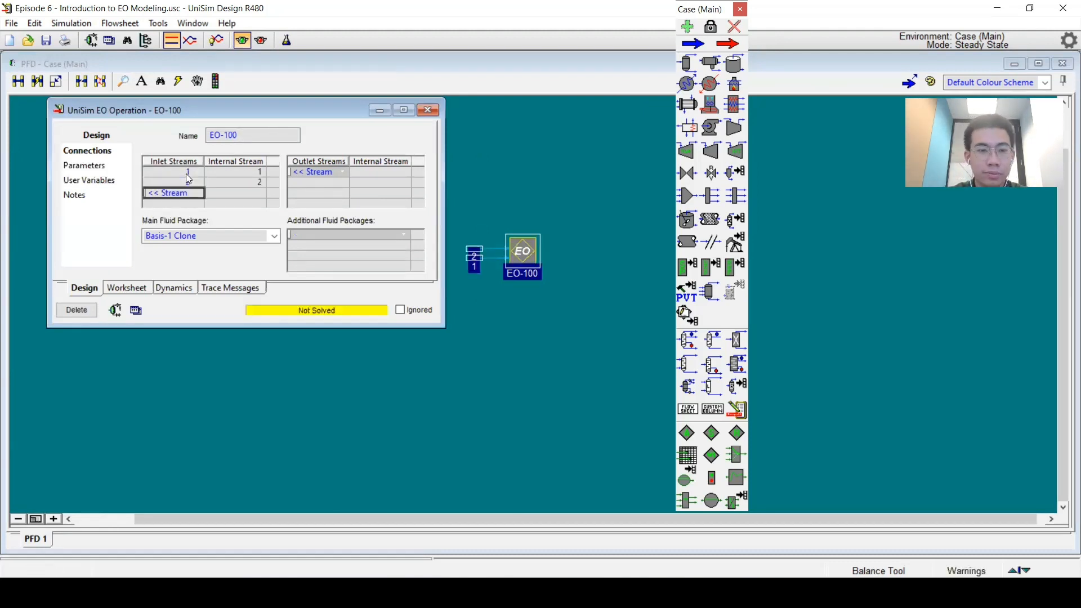
left_click(428, 110)
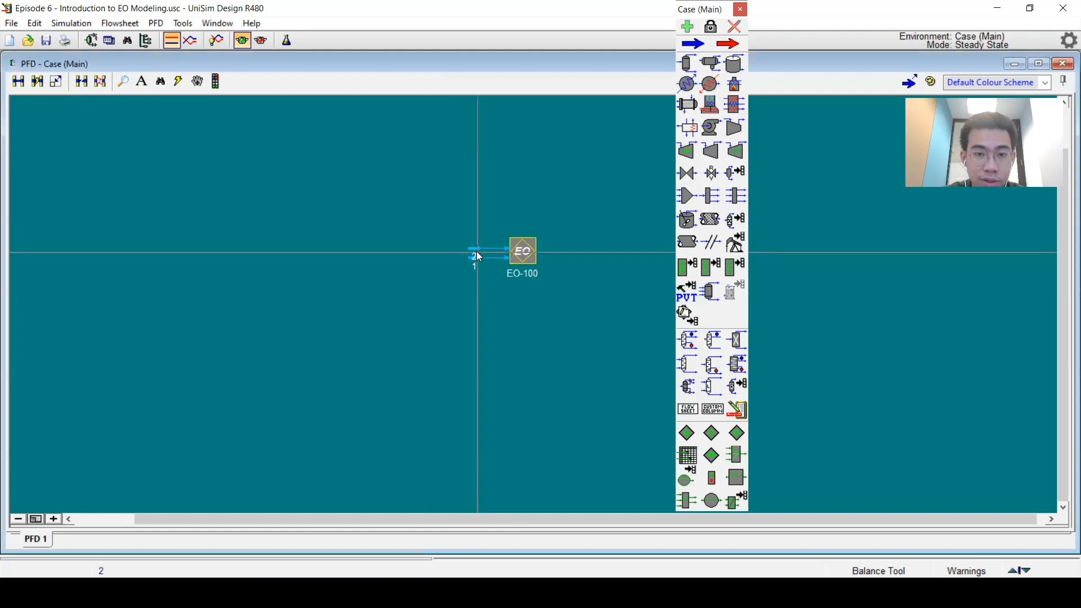
Step: Reposition streams 2 and 1 apart from each other on the flowsheet, one above and one below EO-100
left_click_drag(476, 252, 467, 163)
left_click_drag(476, 264, 463, 316)
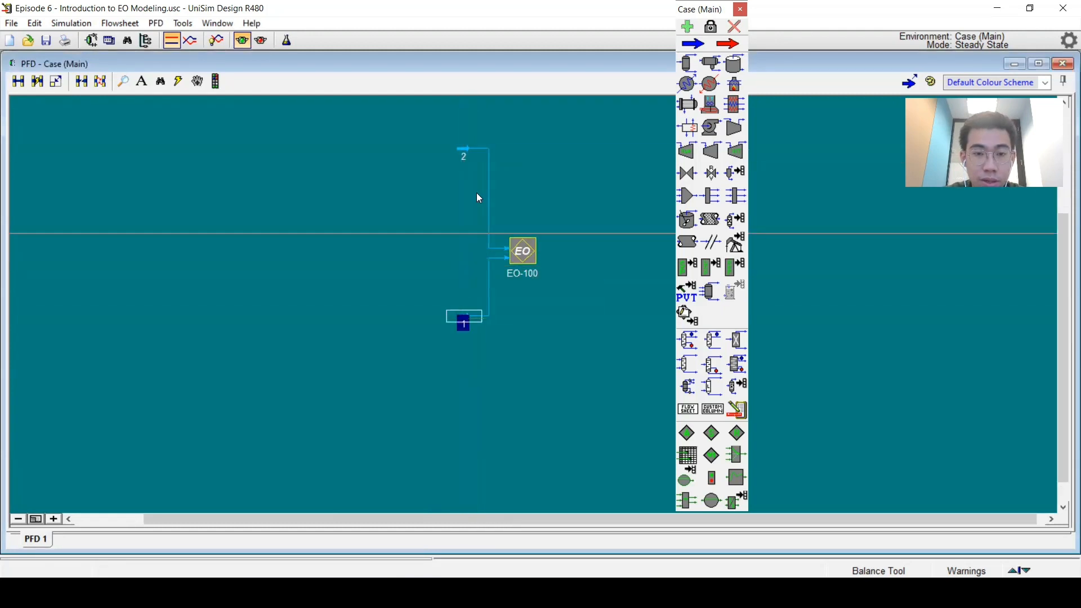
Step: Specify stream 2 at 70 °C, 2 kg/cm2_g and 500 kg/h mass flow, with a methane mole fraction of 1
double_click(463, 154)
left_click(346, 169)
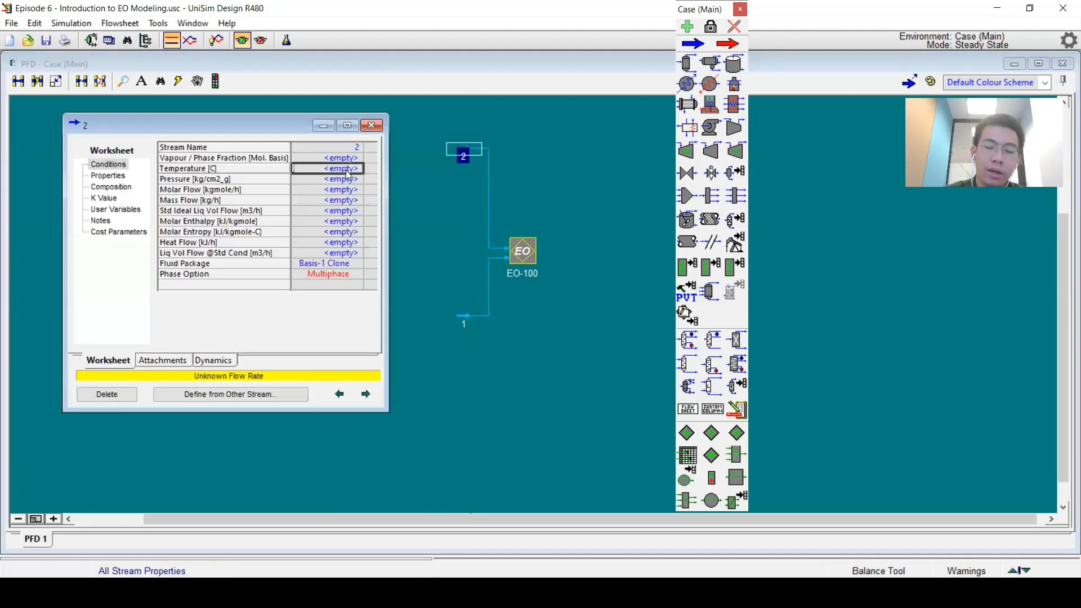
type("70")
key("Return")
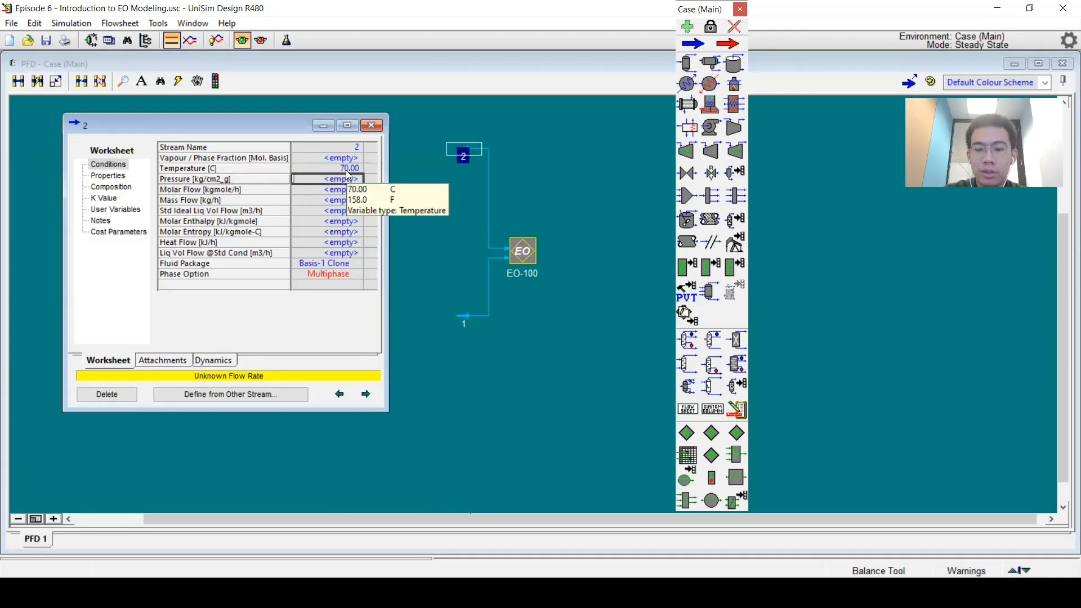
type("2")
key("Return")
key("Down")
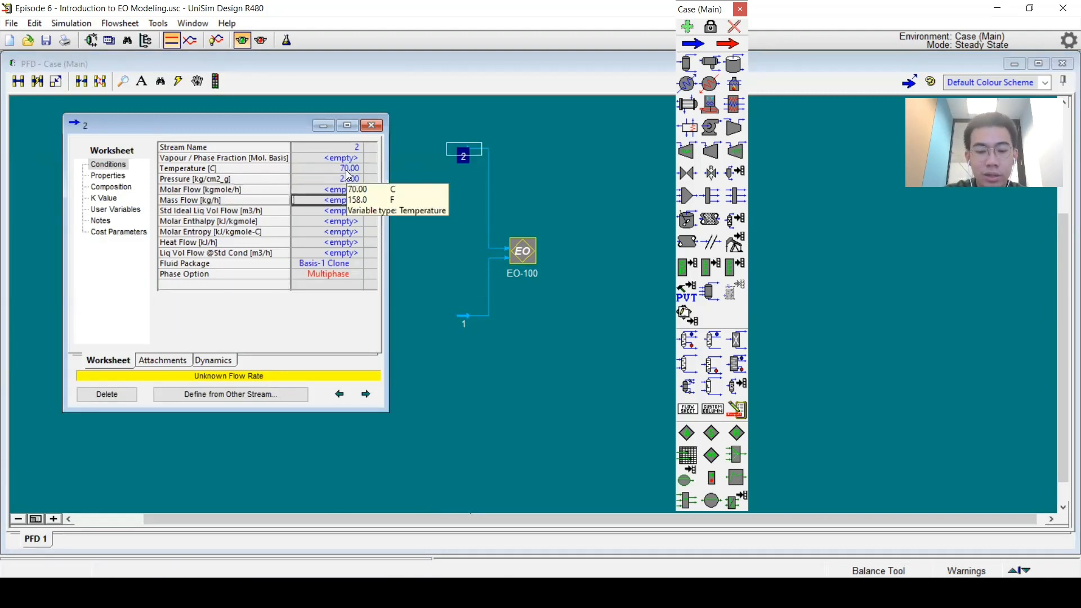
type("5000")
key("Return")
key("Down")
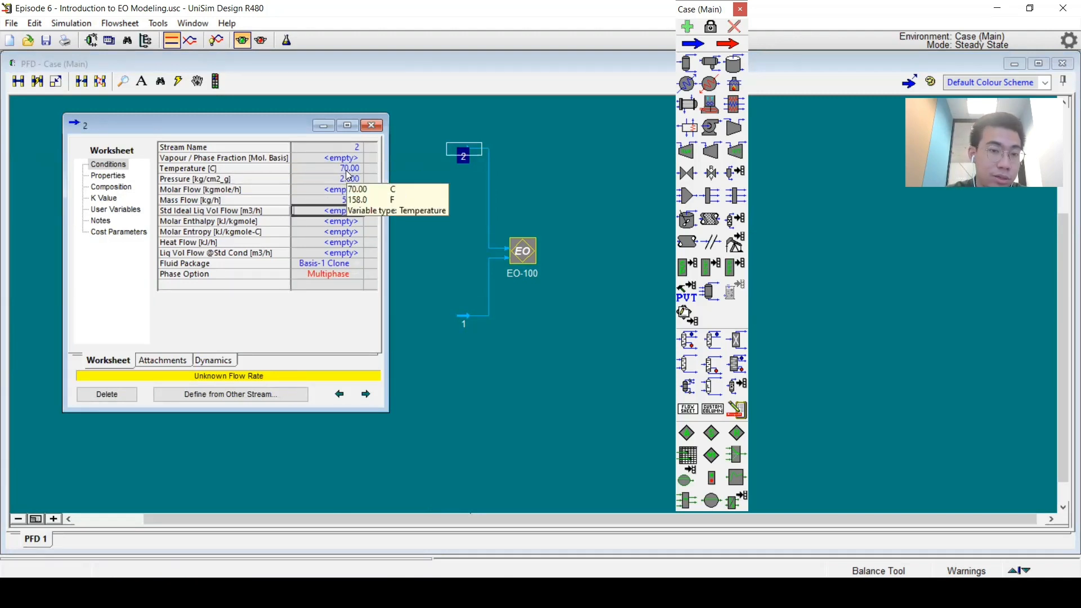
left_click(123, 186)
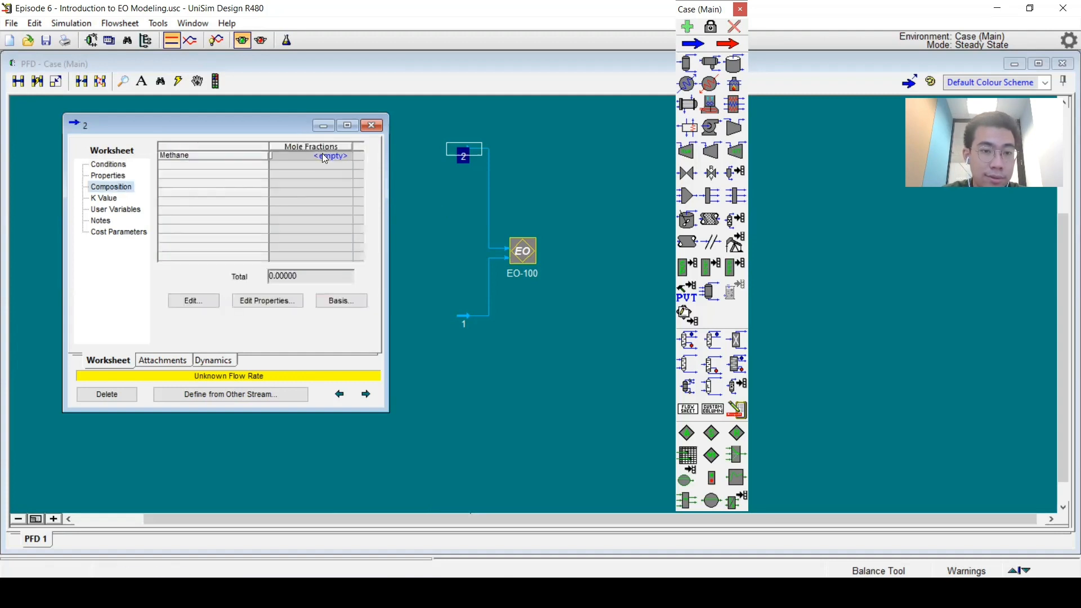
double_click(324, 158)
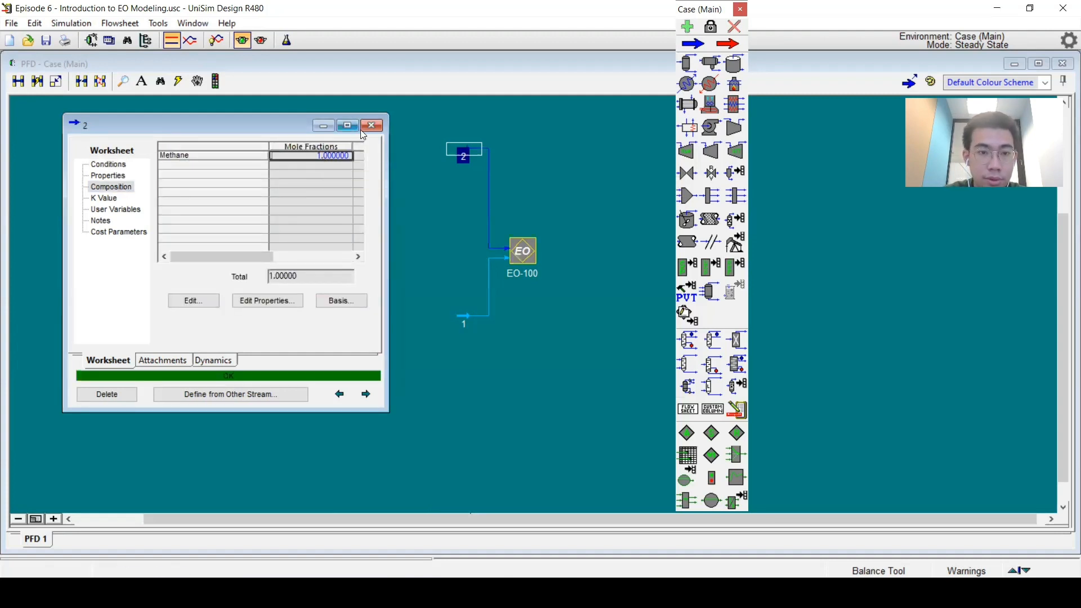
left_click(372, 125)
Step: Specify stream 1 at 30 °C, 2 kg/cm2_g and 1000 kg/h mass flow, with a methane mole fraction of 1
left_click(459, 320)
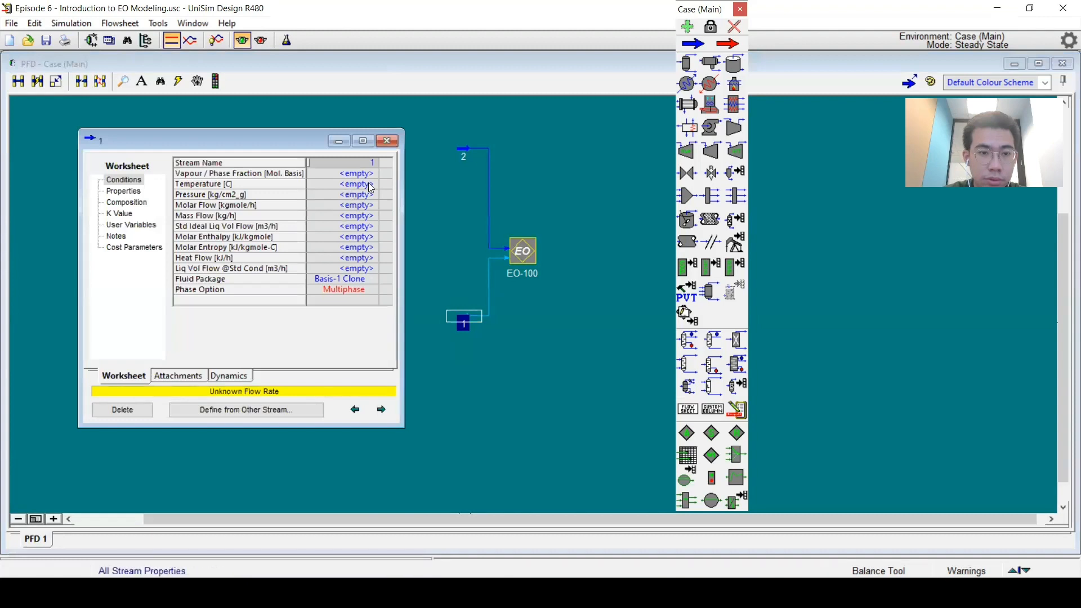
left_click(345, 184)
type("30")
key("Return")
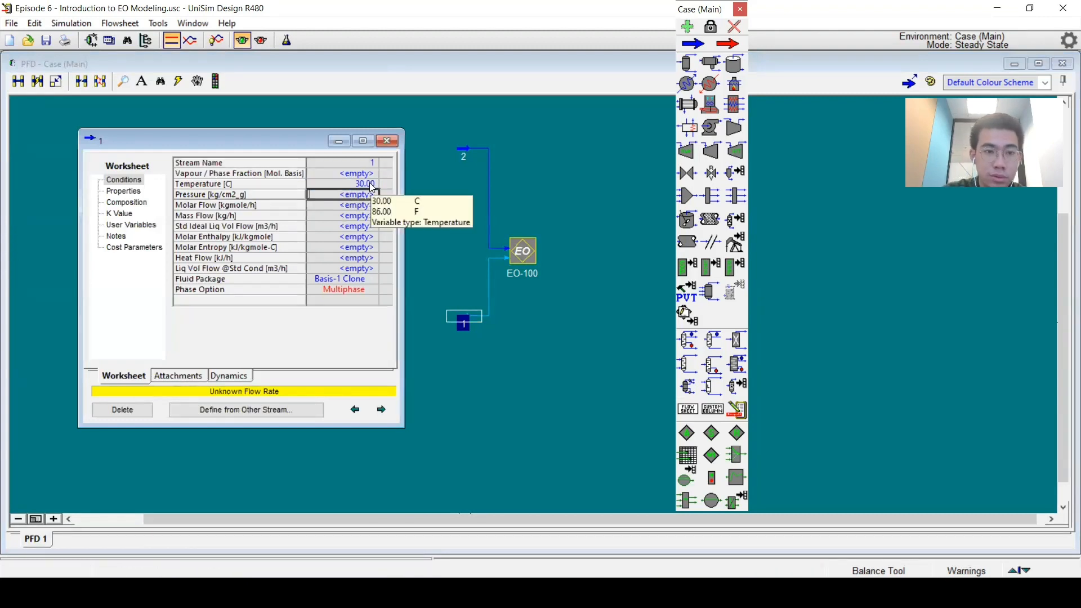
type("2")
key("Return")
key("Down")
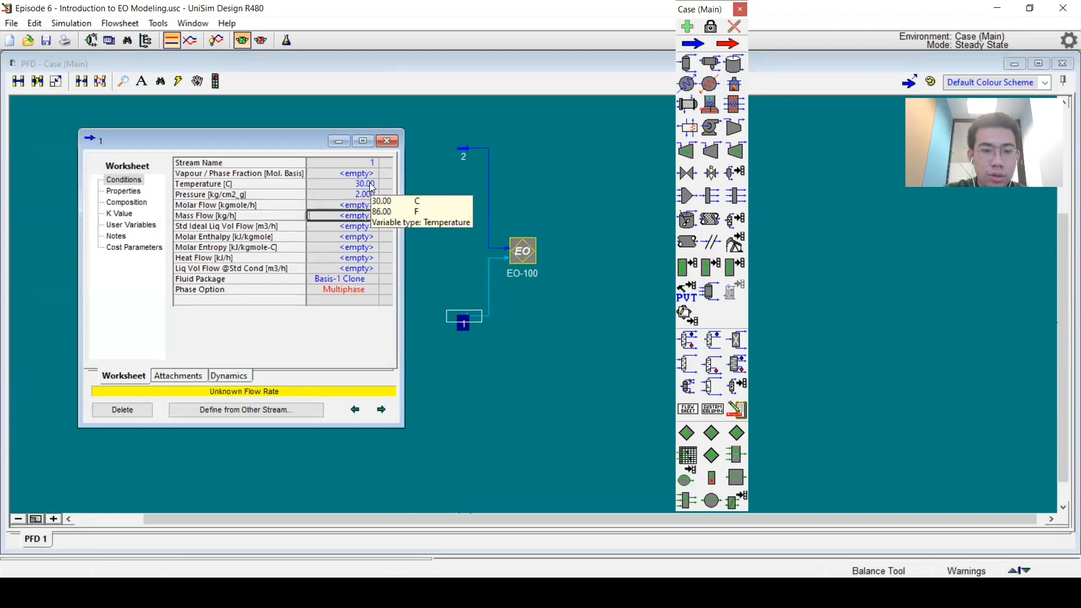
type("1000")
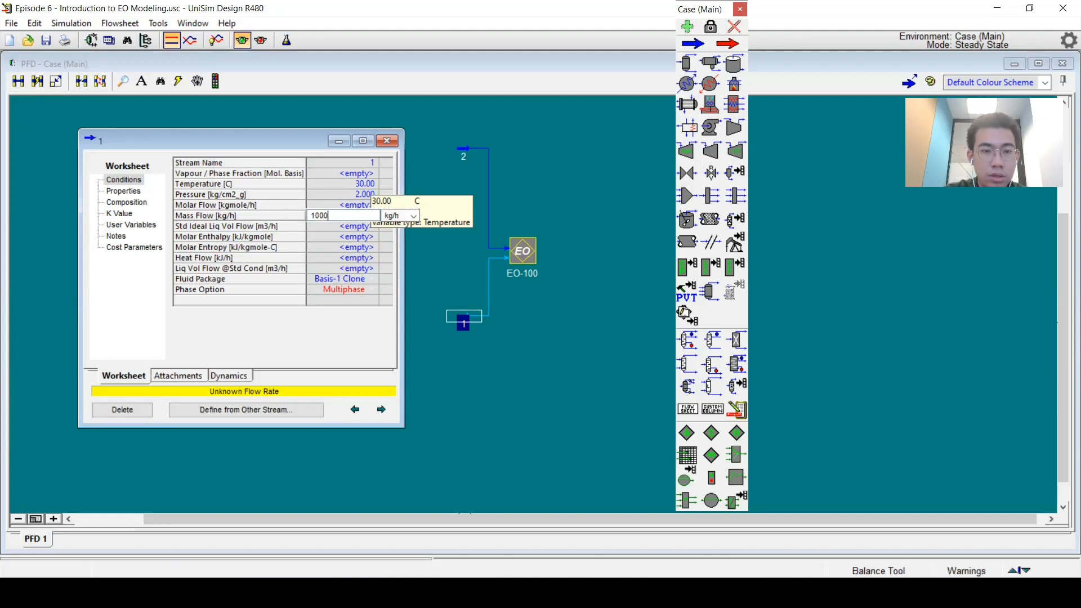
key("Return")
left_click(148, 203)
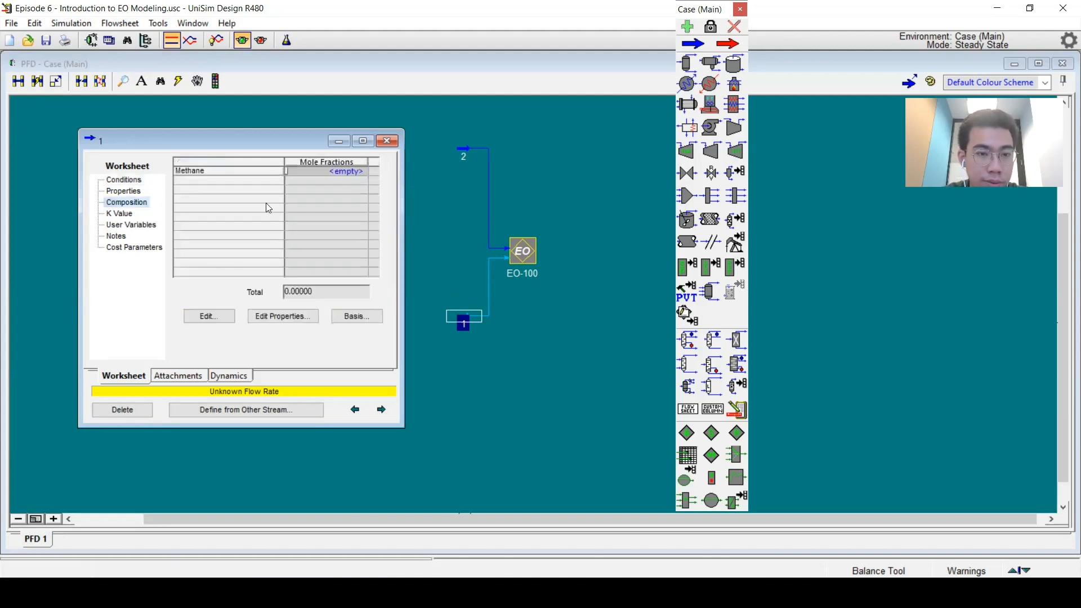
left_click(324, 174)
type("1")
key("Return")
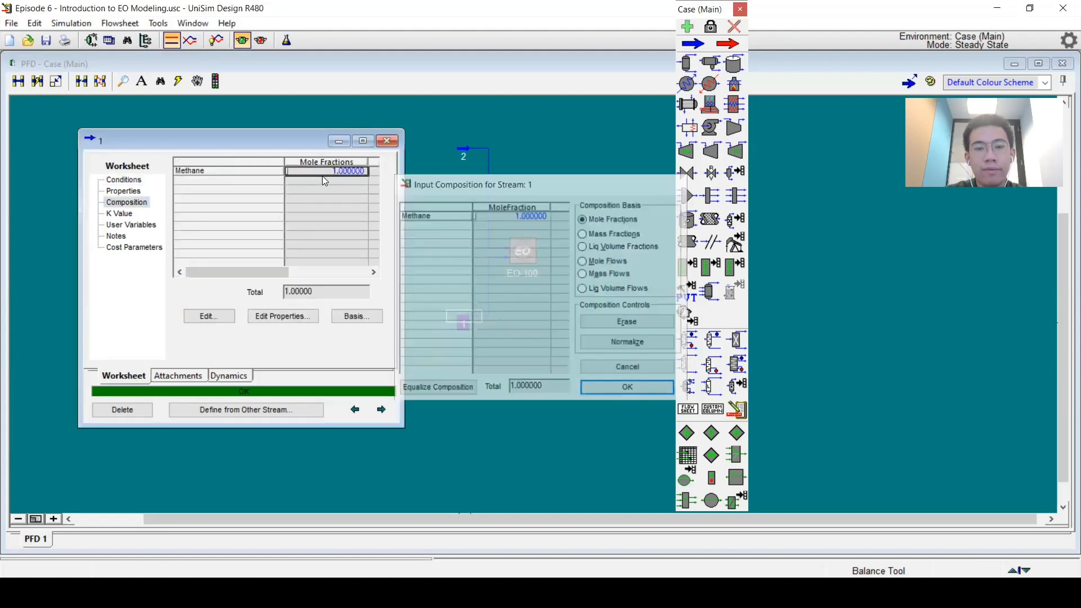
left_click(388, 140)
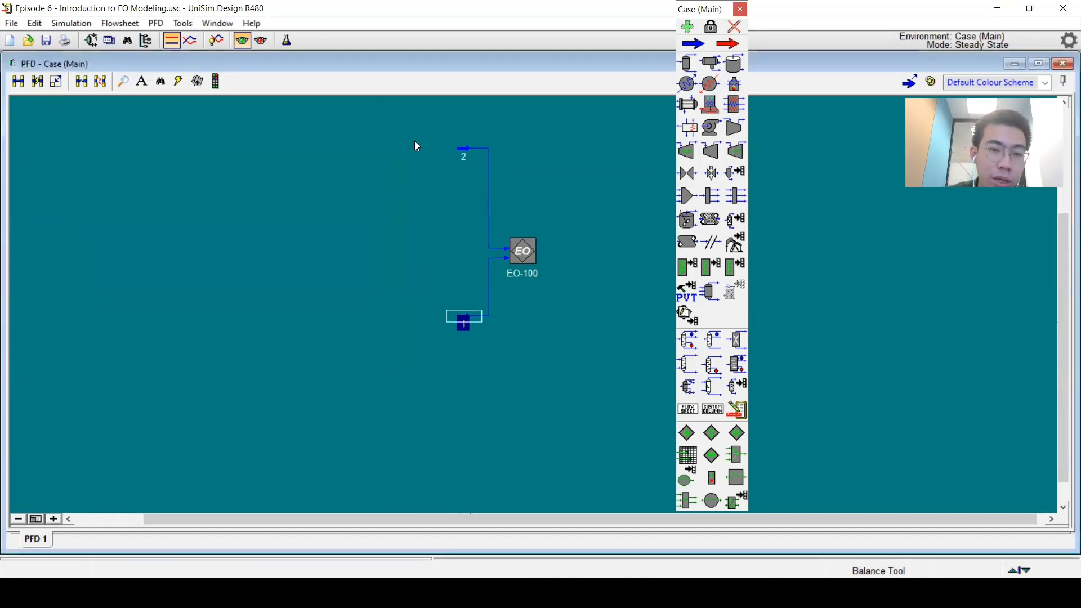
Step: Open EO-100 and review the solver type options on its Parameters page, keeping Sequential
left_click_drag(391, 125, 555, 367)
left_click(557, 366)
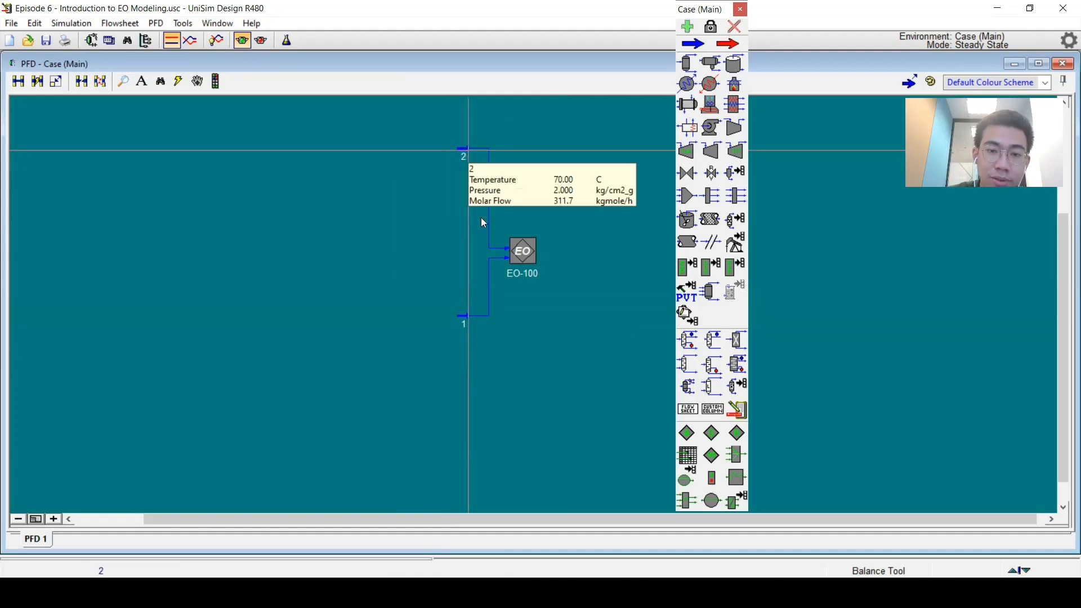
double_click(511, 258)
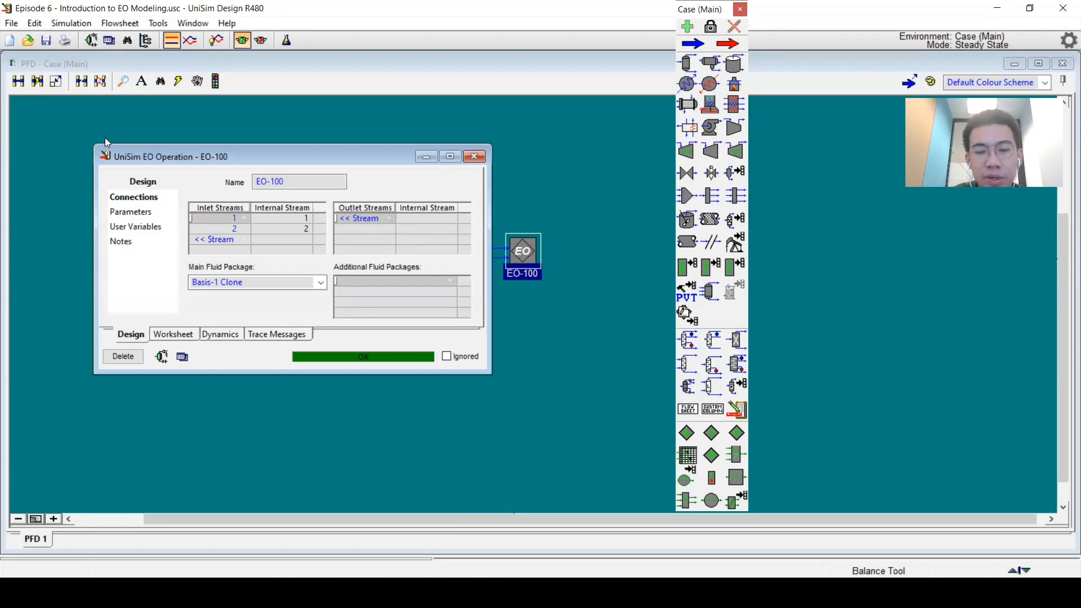
left_click(232, 241)
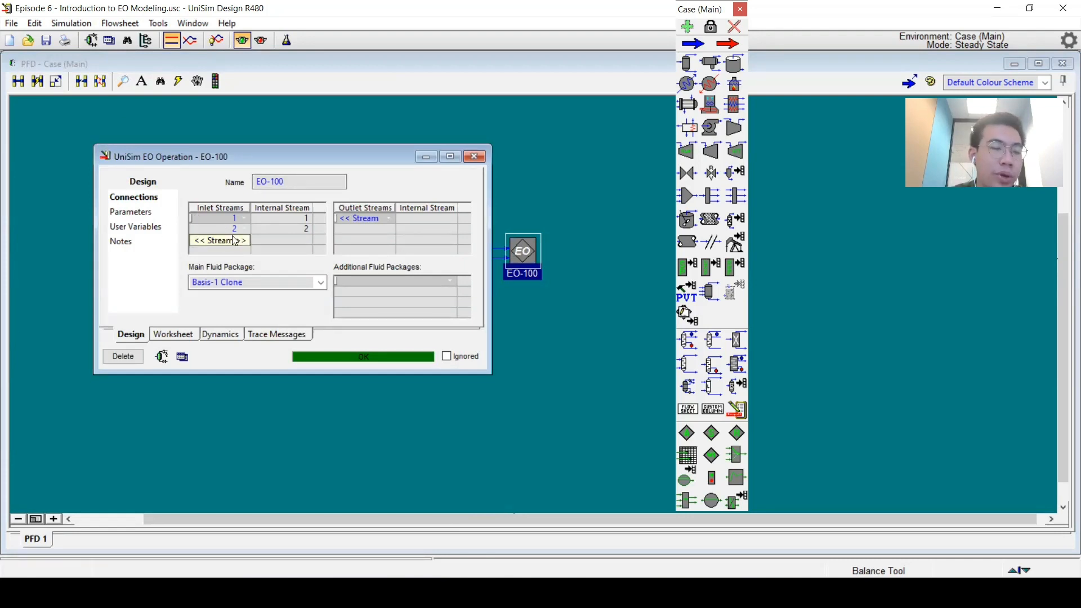
left_click(147, 220)
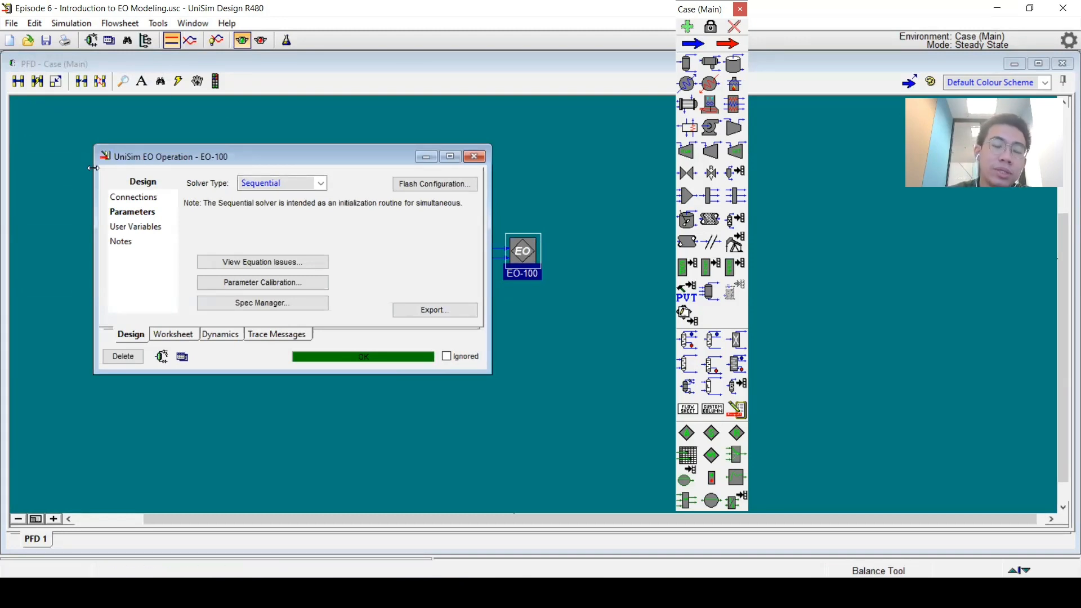
left_click(251, 184)
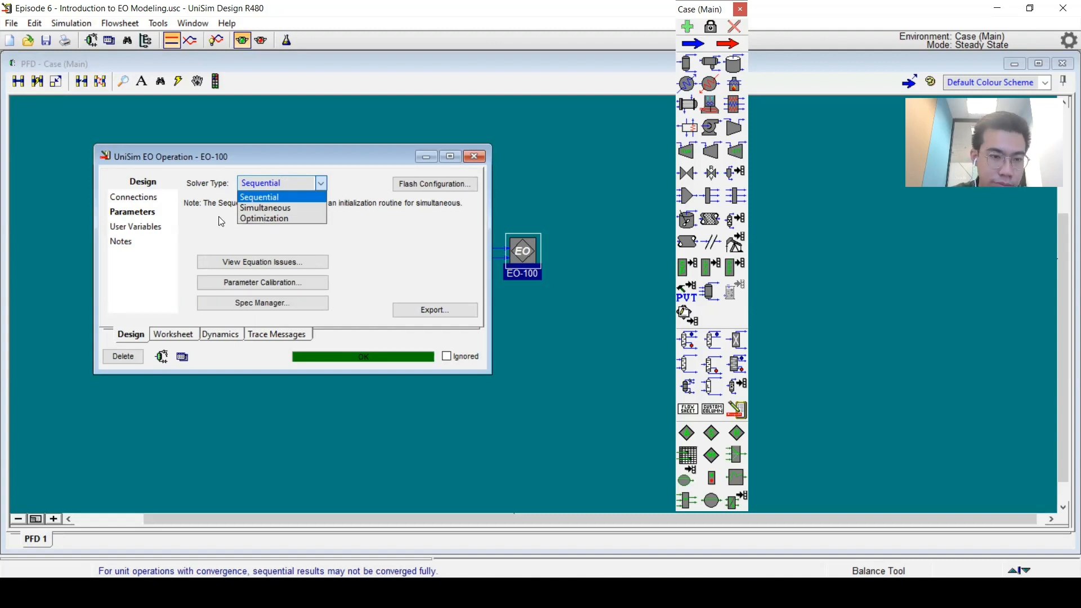
left_click(202, 213)
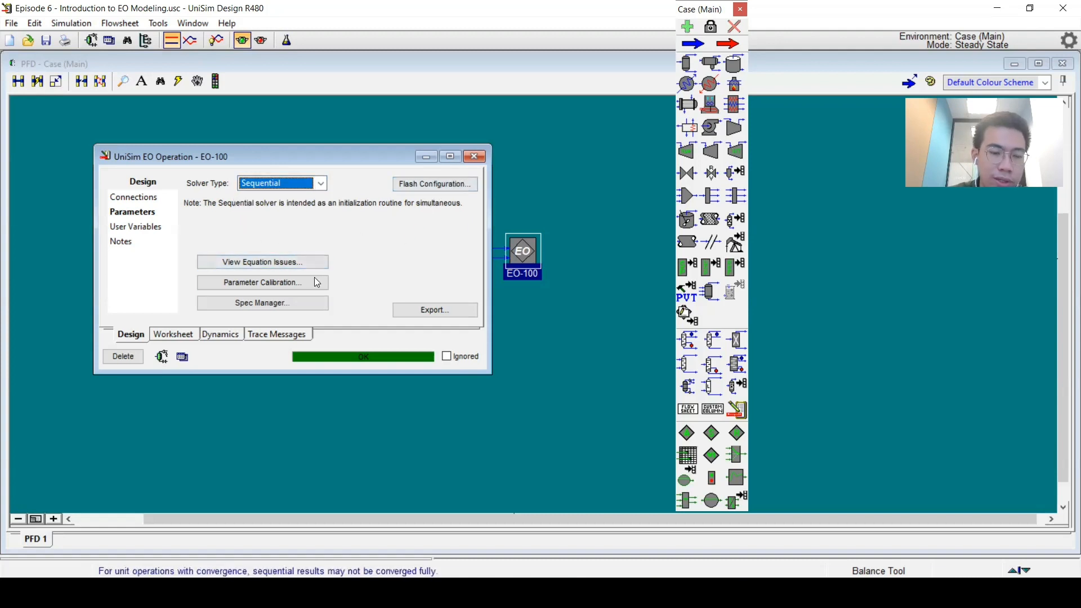
Step: Open EO-100's internal PFD maximized, with the Available Elements list placed over it
left_click(153, 356)
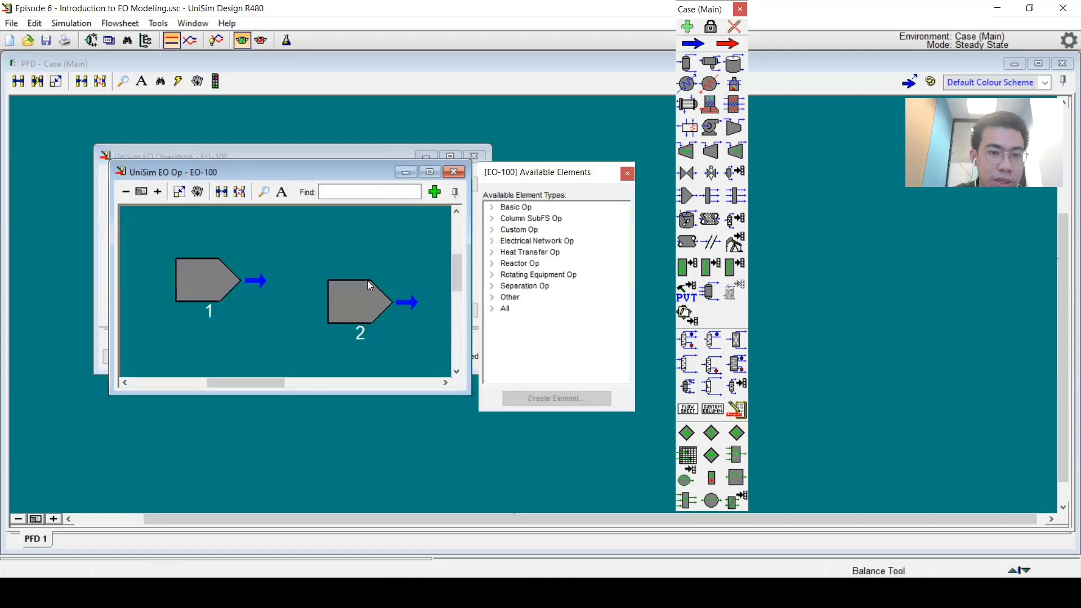
left_click(439, 171)
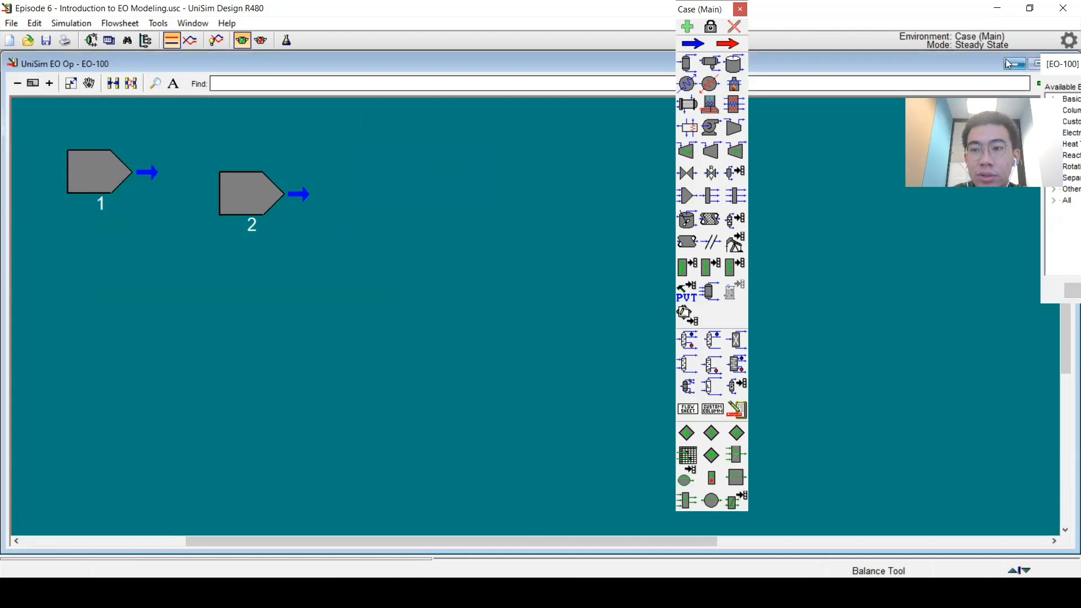
left_click_drag(1048, 63, 555, 68)
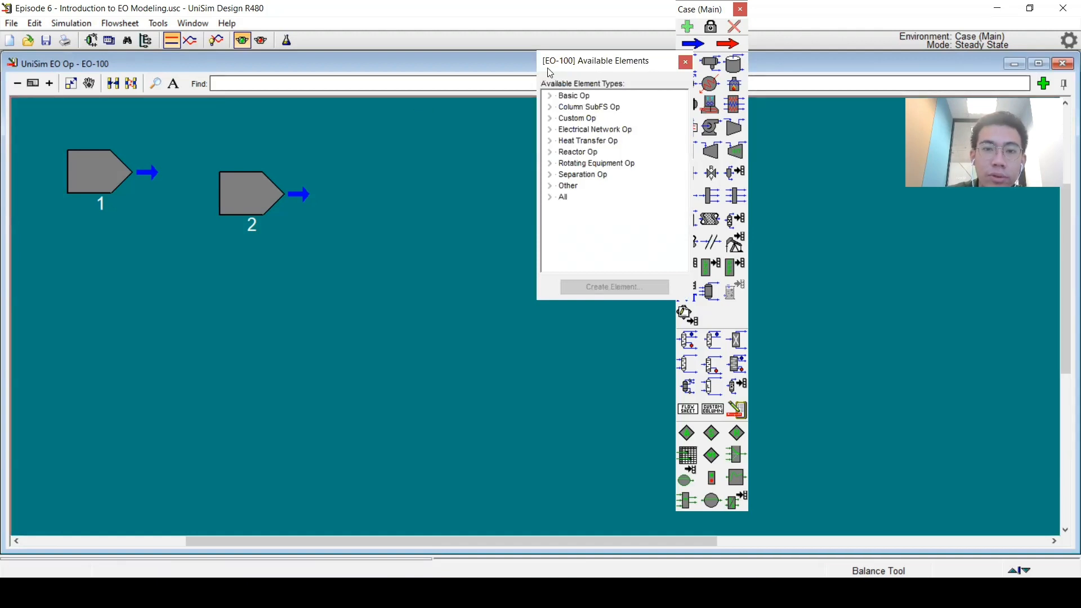
Step: Move feed element 2 below element 1 and create a Mixer element from the Basic Op element types
left_click_drag(238, 193, 93, 370)
left_click(143, 335)
left_click(223, 281)
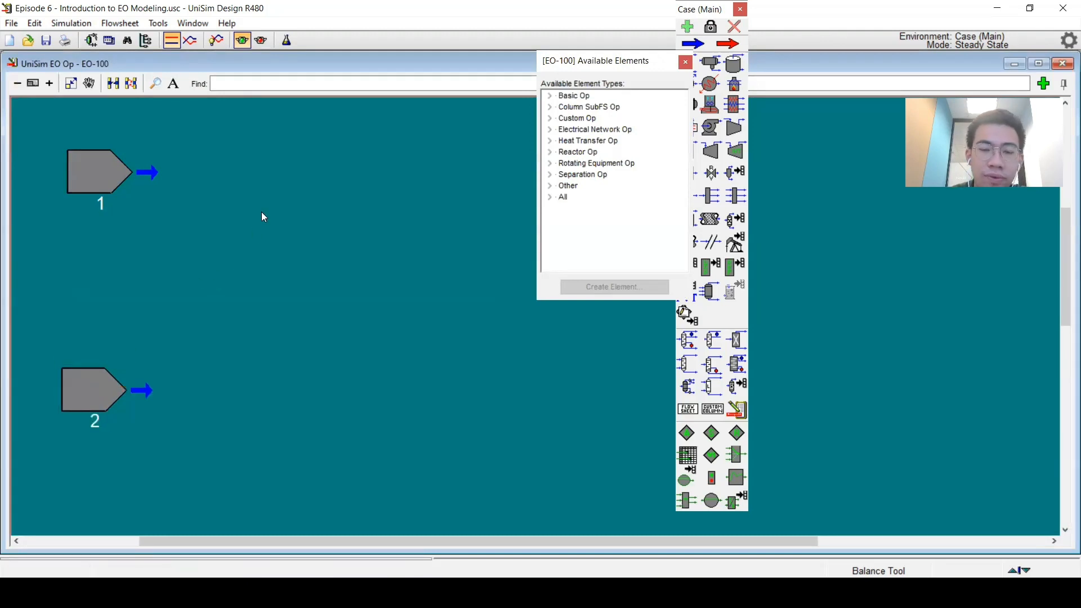
left_click(549, 96)
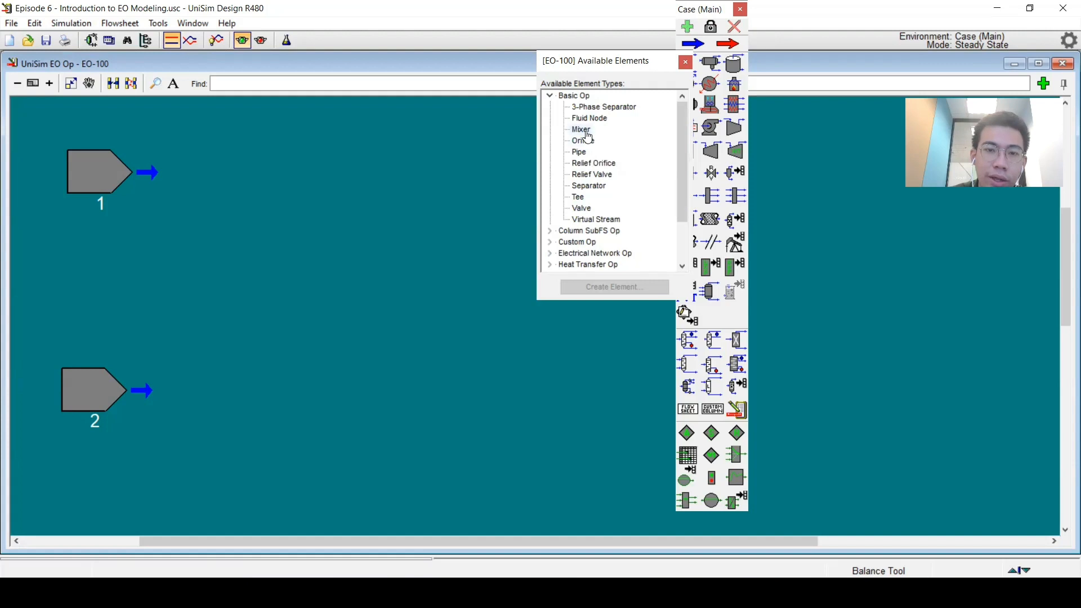
double_click(585, 130)
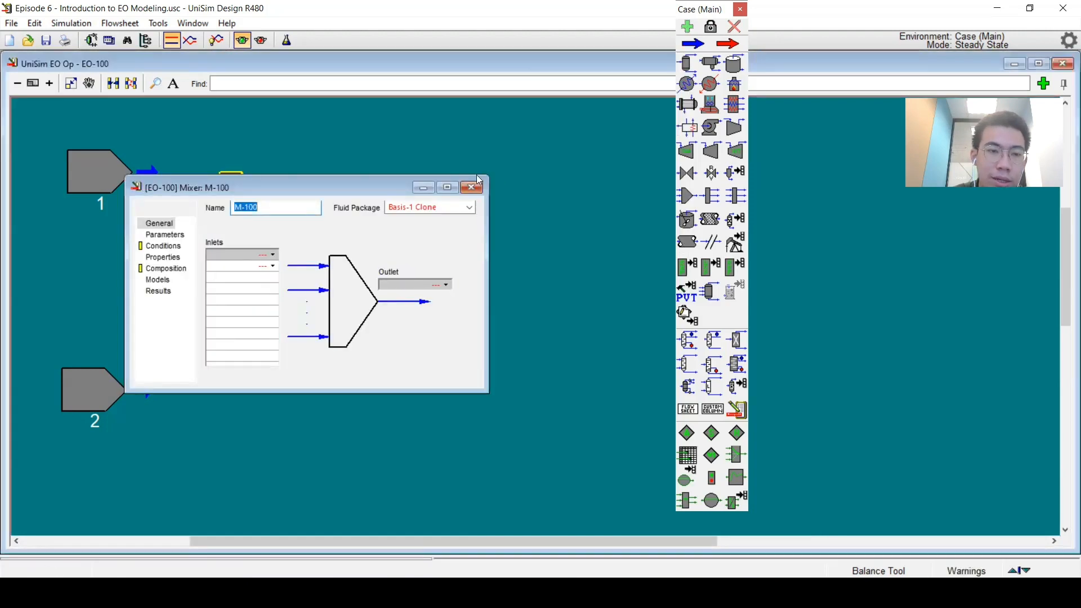
Step: Connect feed elements 1 and 2 to the inlets of mixer M-100
left_click(473, 186)
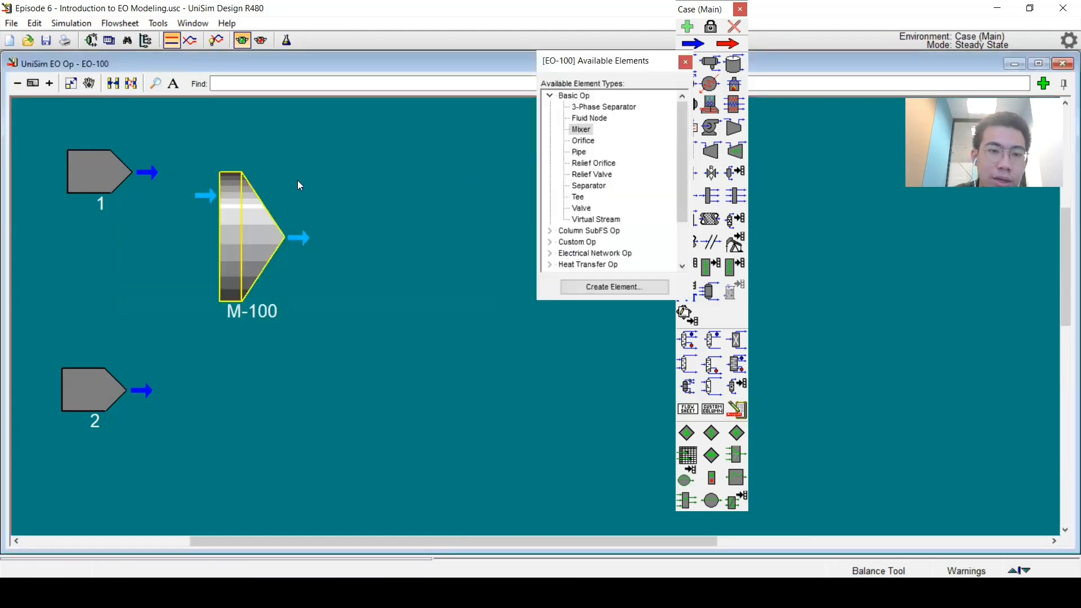
left_click(242, 163)
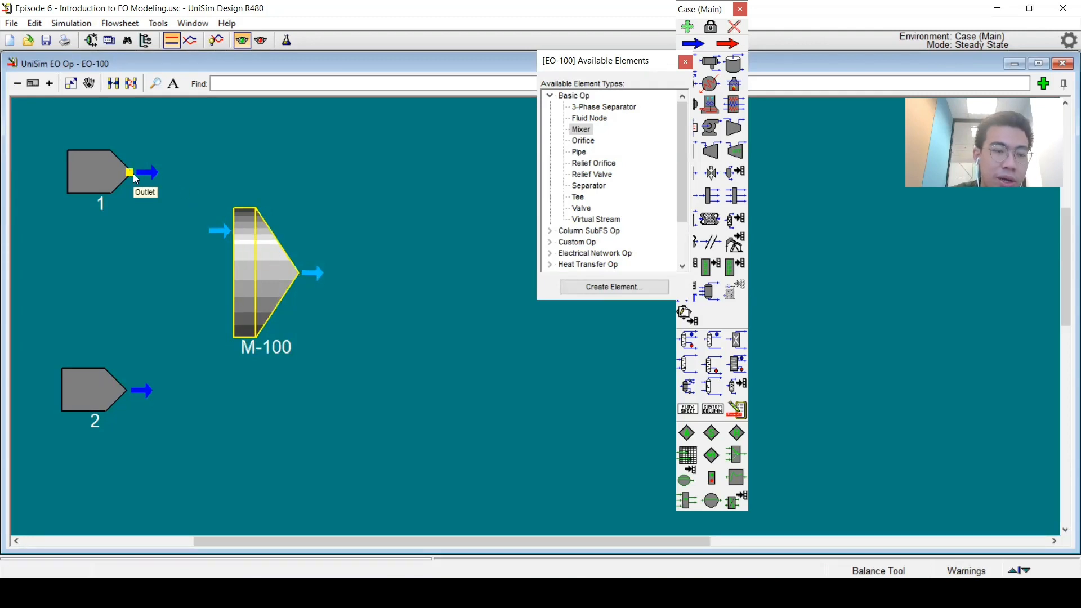
left_click_drag(167, 200, 237, 230)
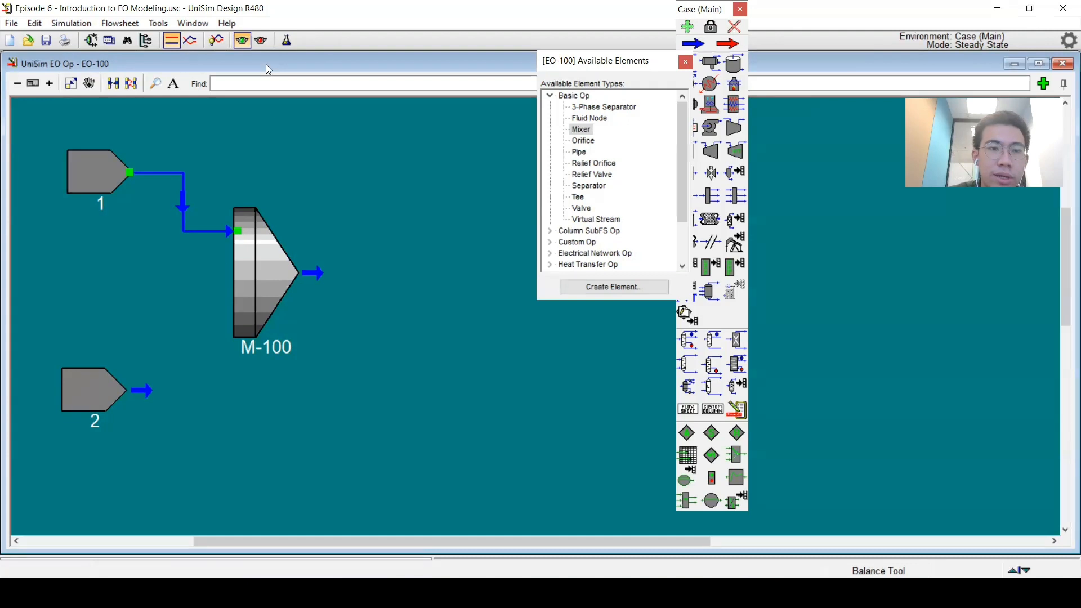
left_click_drag(265, 71, 295, 58)
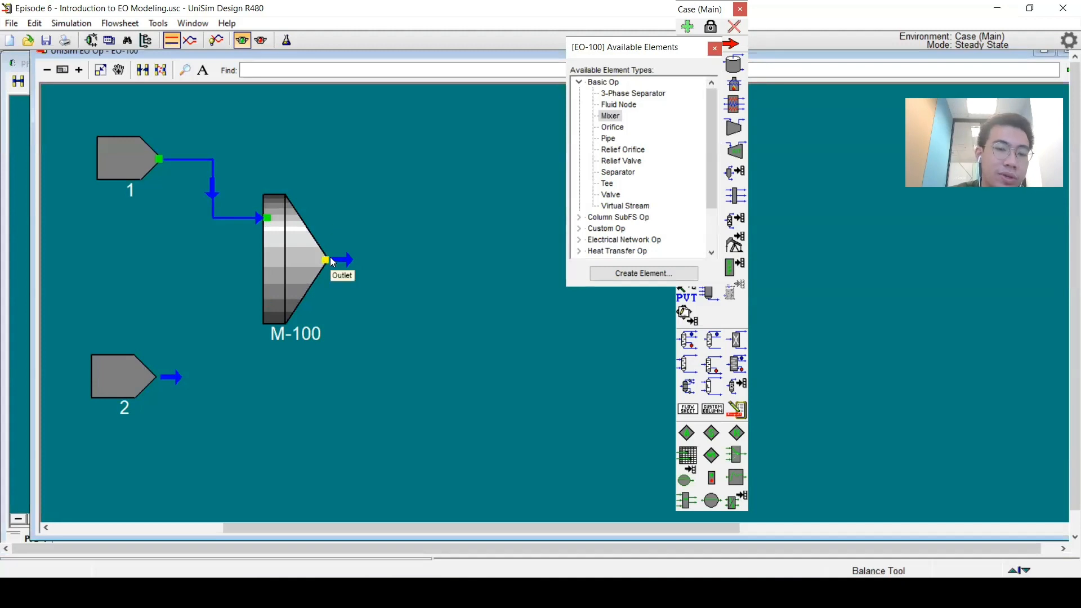
left_click_drag(153, 374, 271, 298)
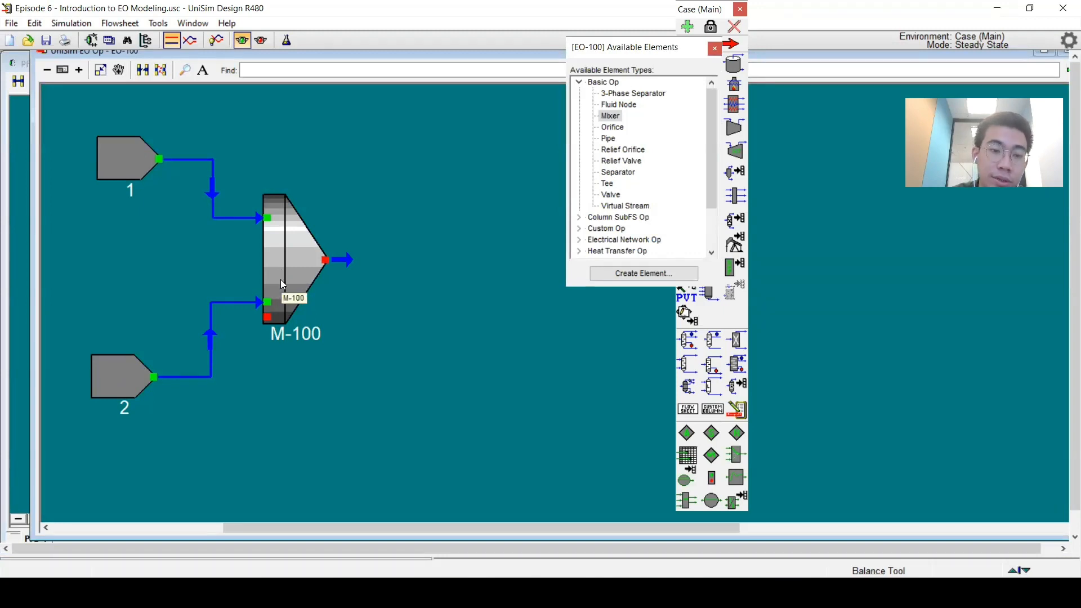
Step: Open mixer M-100 and review its Parameters page and the inlets listed on its General page
double_click(281, 280)
left_click(175, 250)
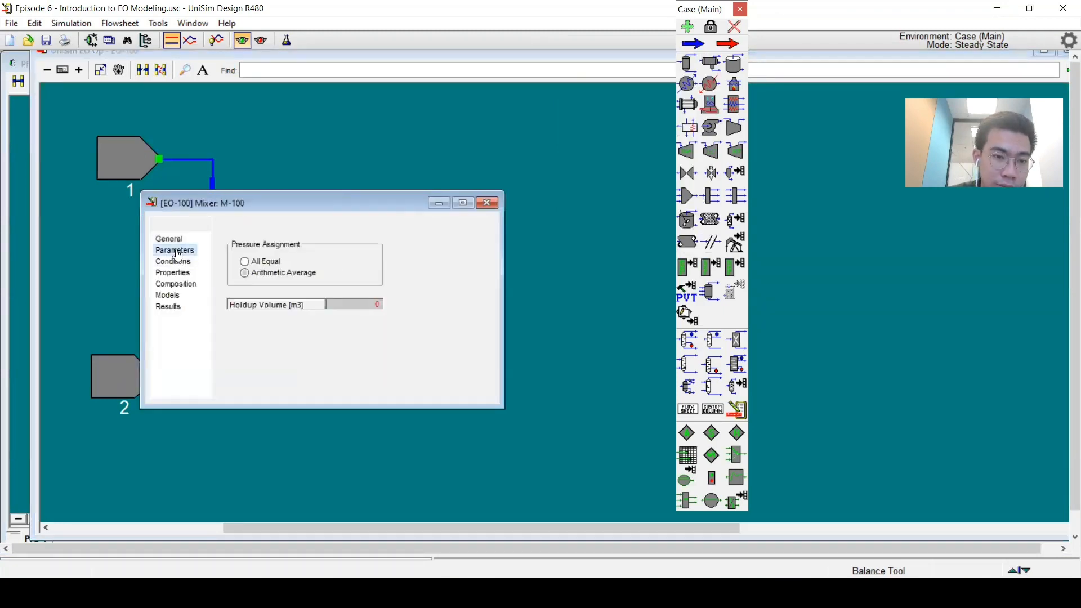
left_click(169, 239)
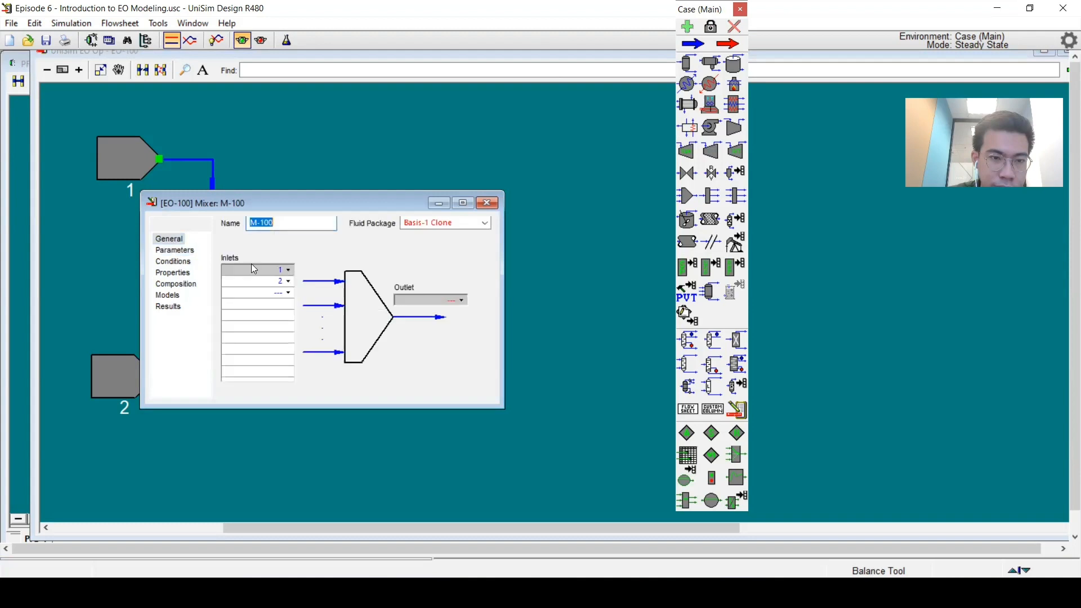
left_click(289, 293)
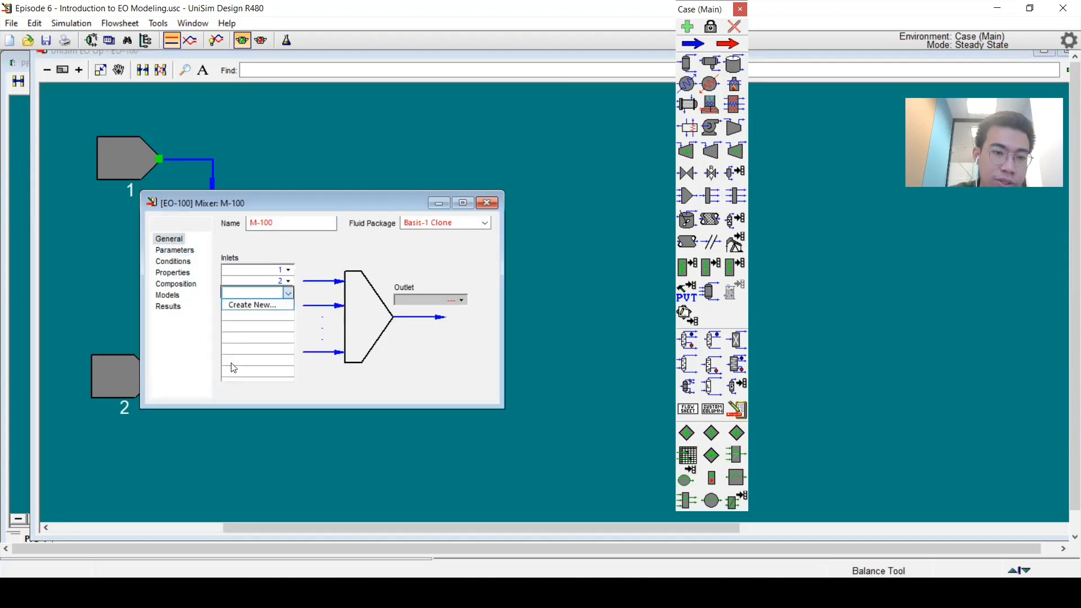
key("Escape")
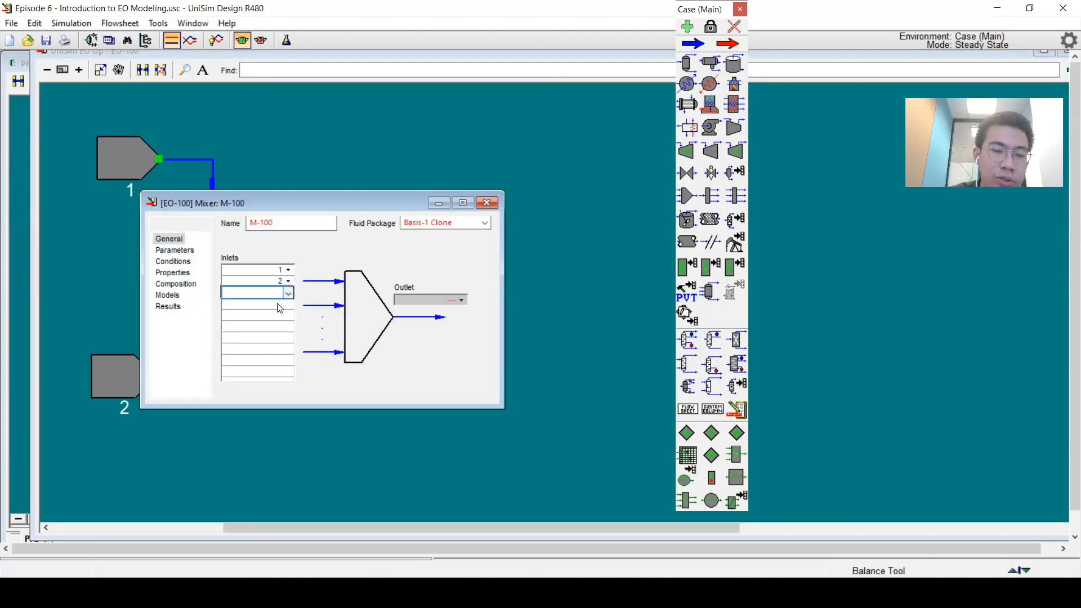
left_click(487, 202)
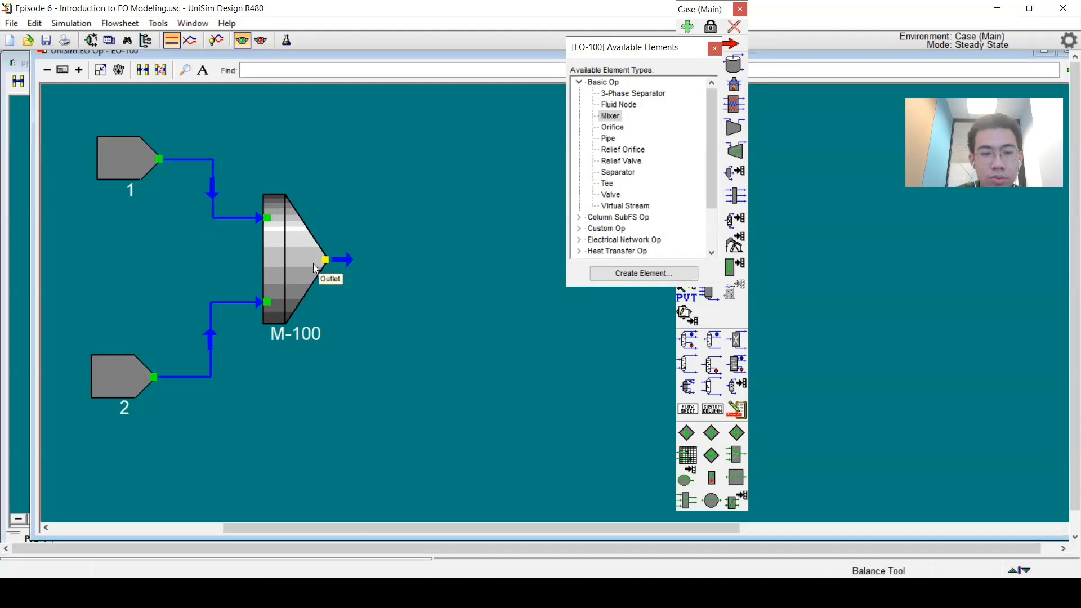
Step: Review mixer M-100's Conditions page for both inlet streams and the outlet
left_click(270, 63)
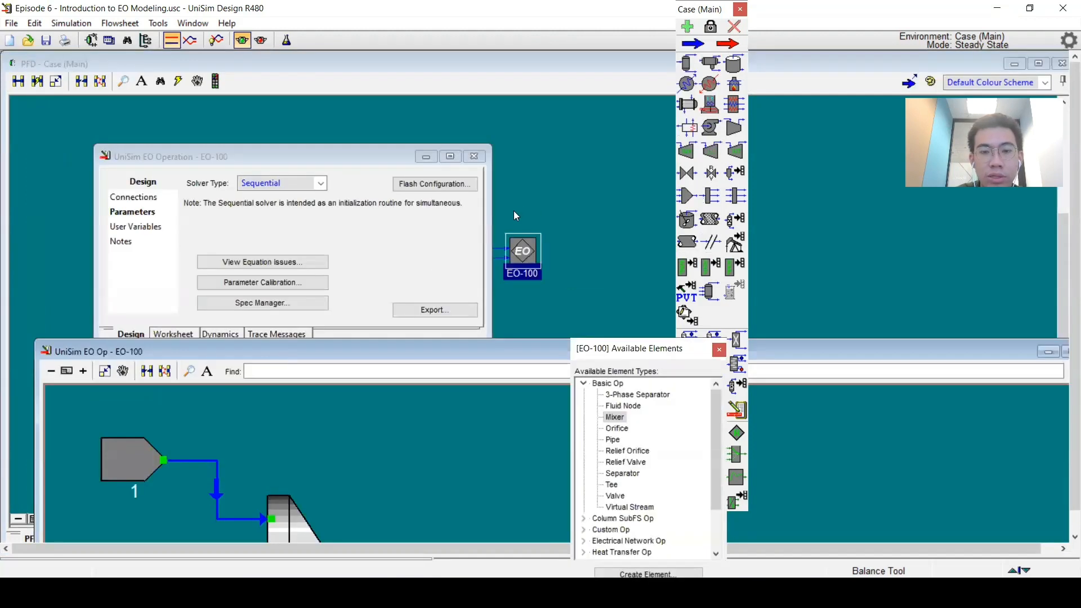
double_click(410, 349)
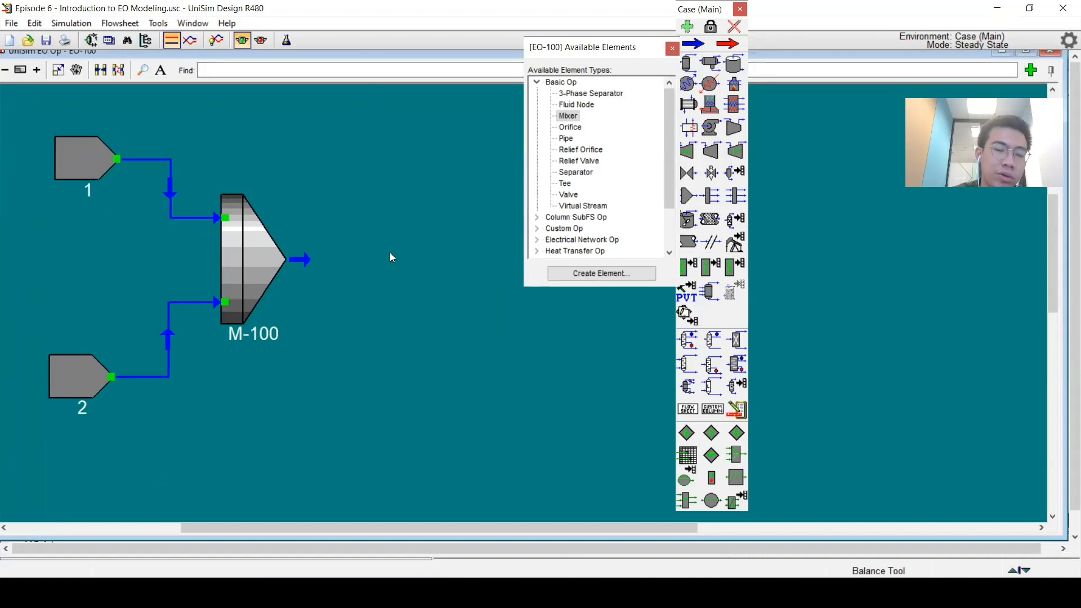
double_click(271, 256)
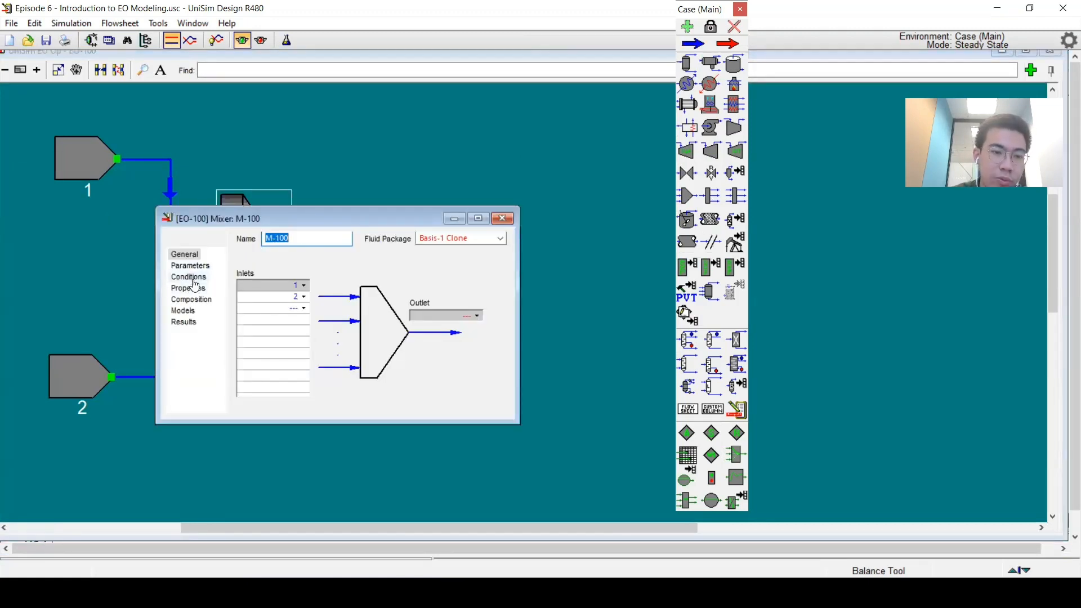
left_click(189, 277)
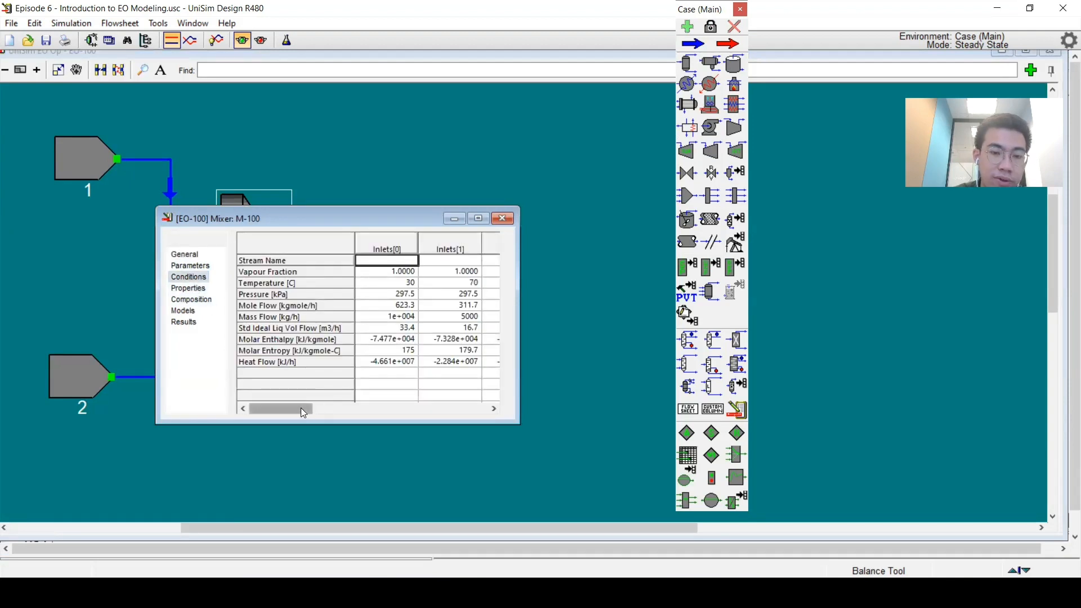
left_click_drag(301, 407, 482, 410)
left_click(480, 247)
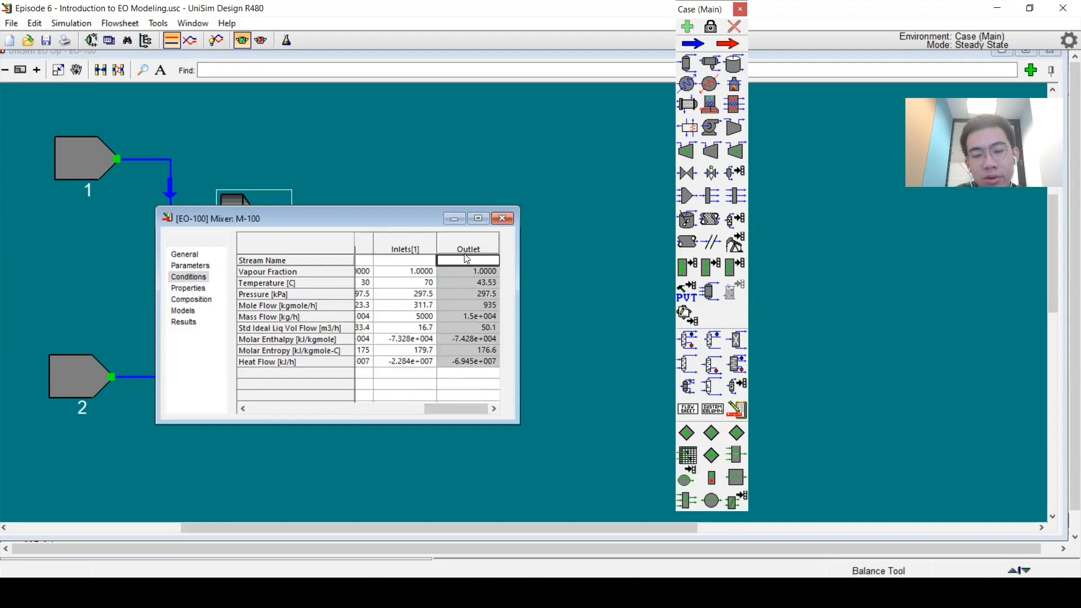
left_click(503, 218)
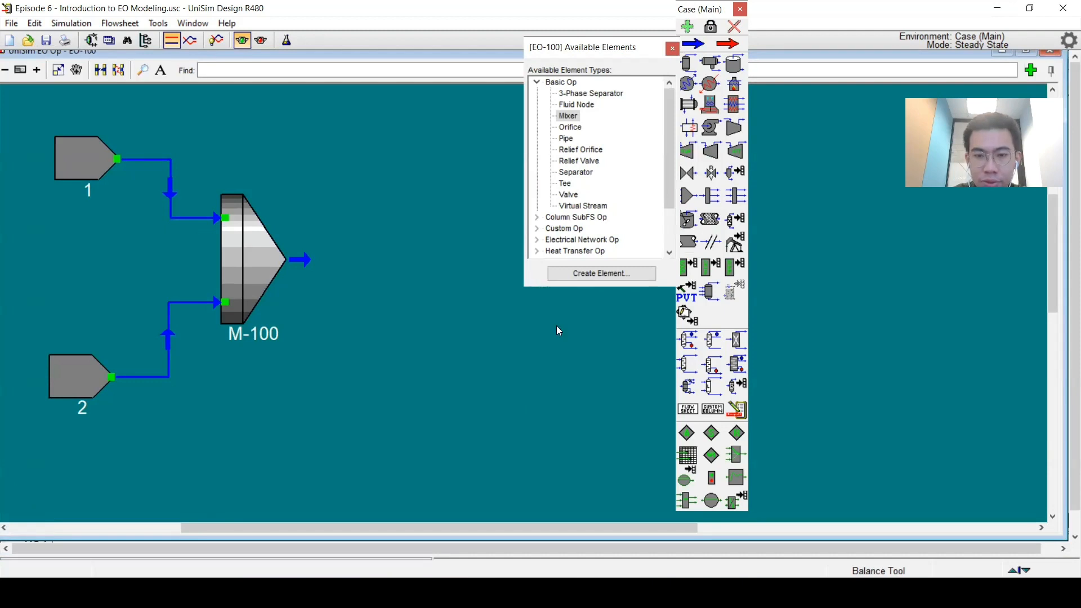
Step: Add a Cooler element from the Heat Transfer Op types at the mixer's outlet
left_click(537, 83)
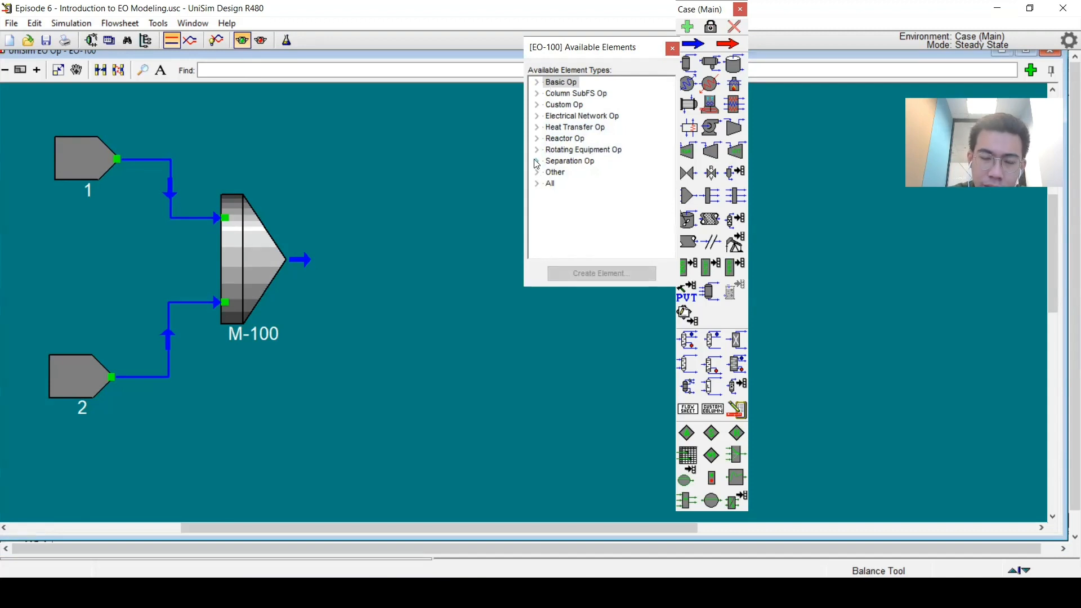
left_click(538, 127)
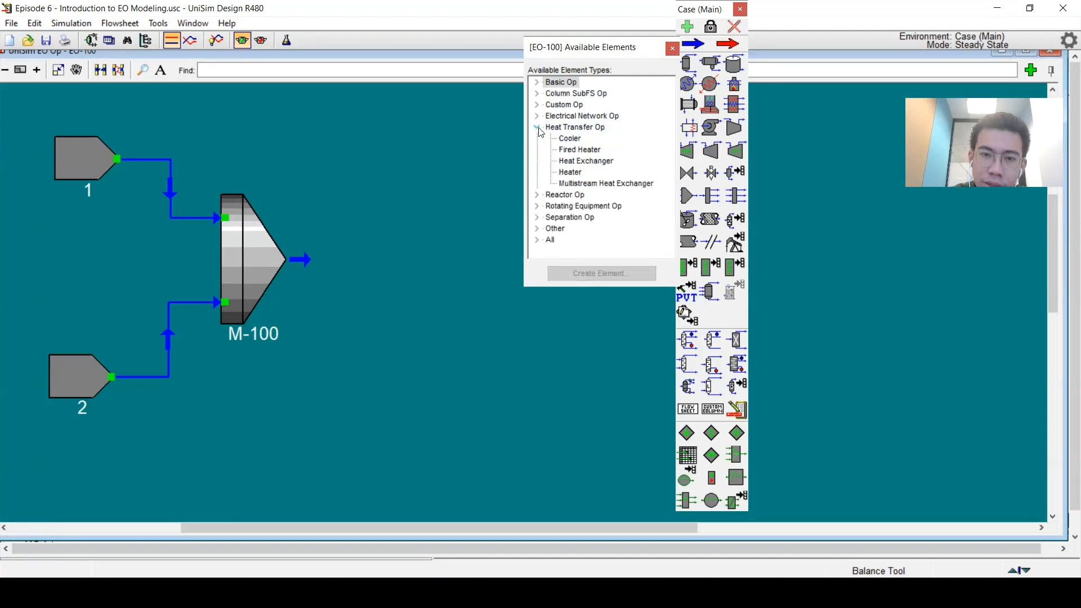
left_click(579, 140)
left_click_drag(568, 140, 428, 259)
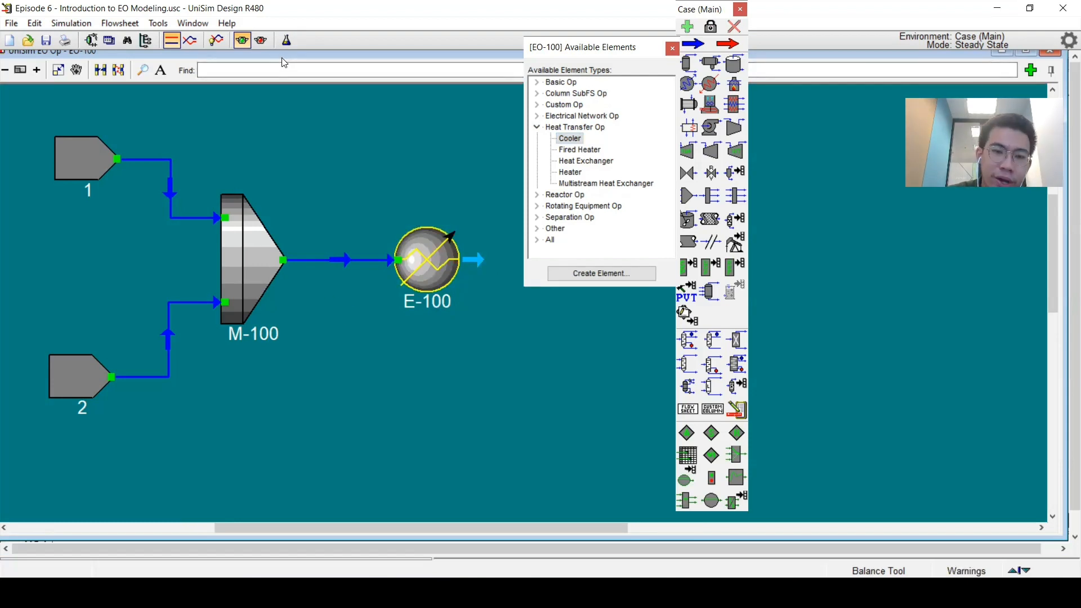
left_click_drag(284, 63, 510, 55)
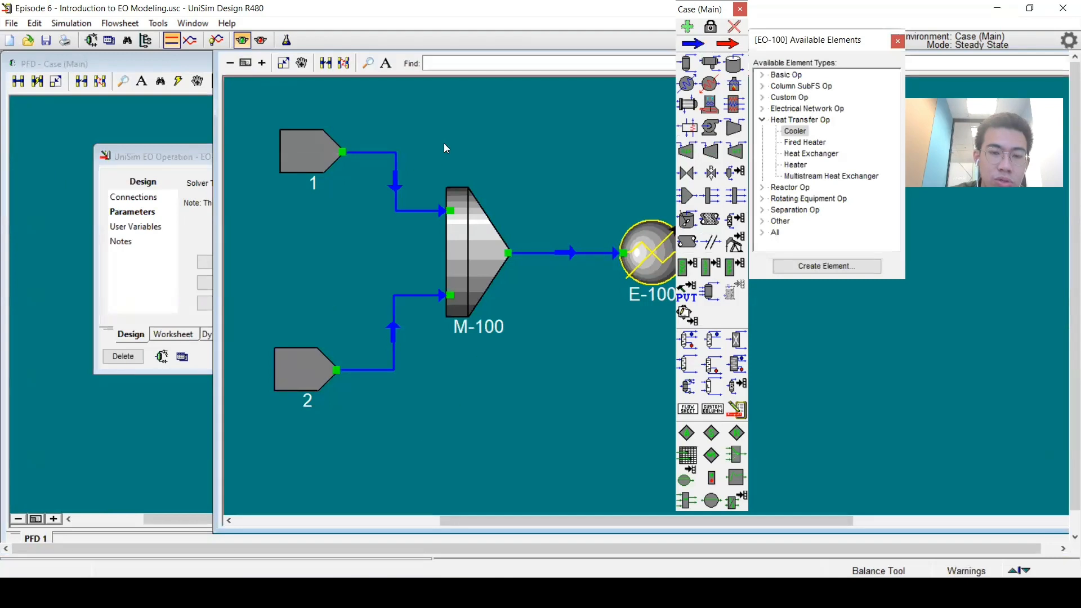
left_click_drag(638, 141, 225, 432)
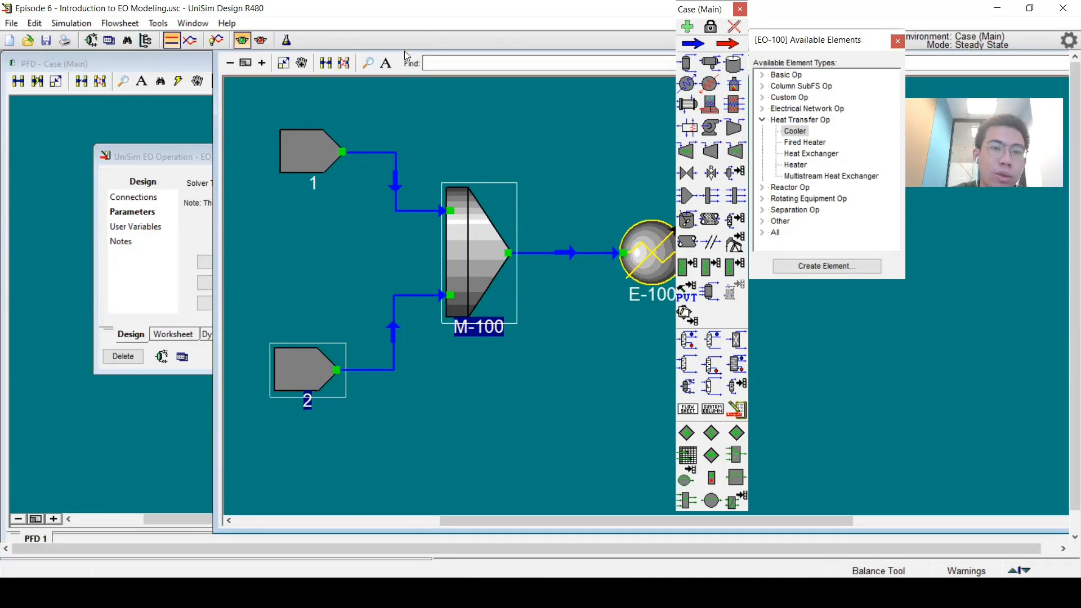
left_click_drag(404, 51, 249, 119)
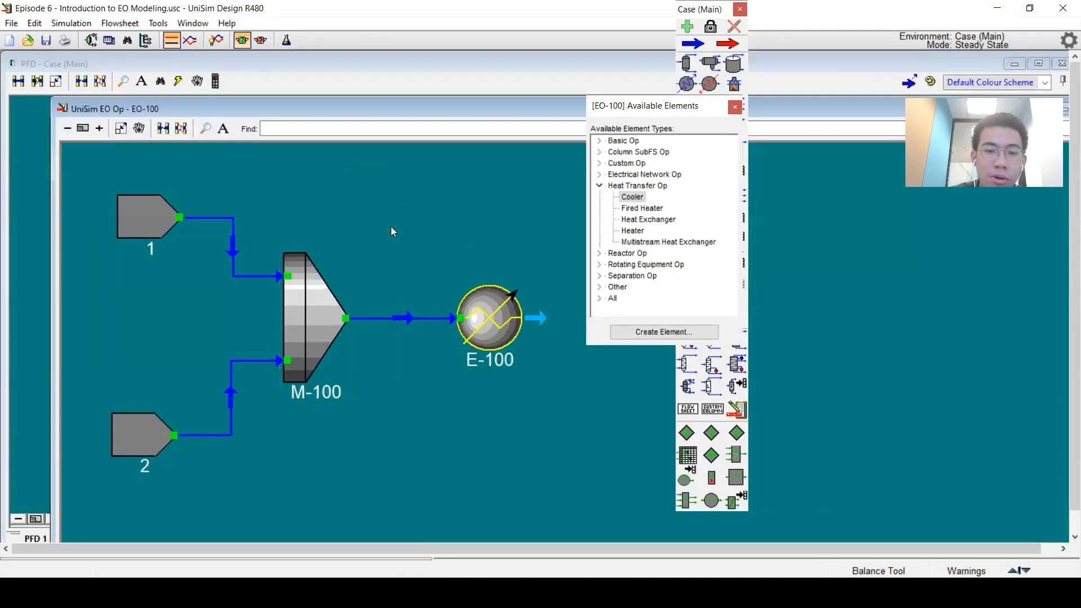
left_click_drag(393, 231, 561, 411)
left_click(567, 425)
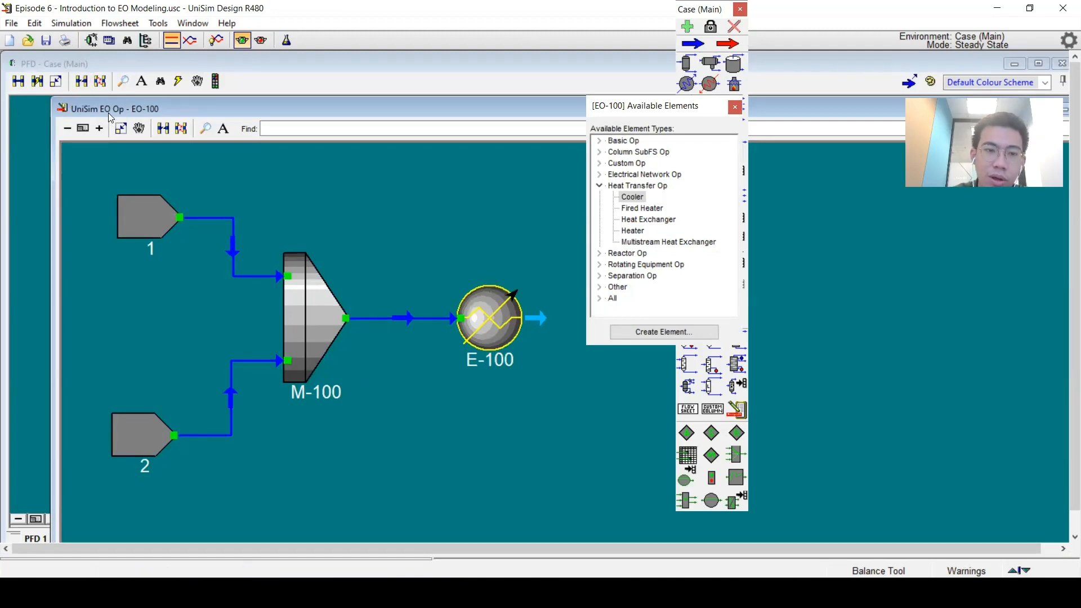
left_click_drag(109, 112, 375, 127)
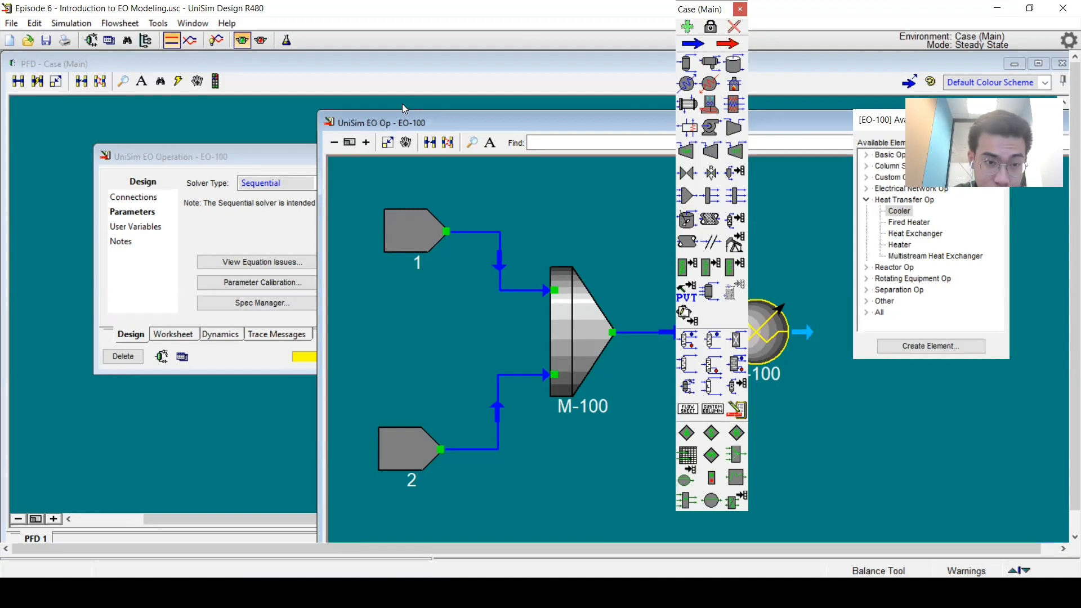
left_click_drag(403, 129, 236, 90)
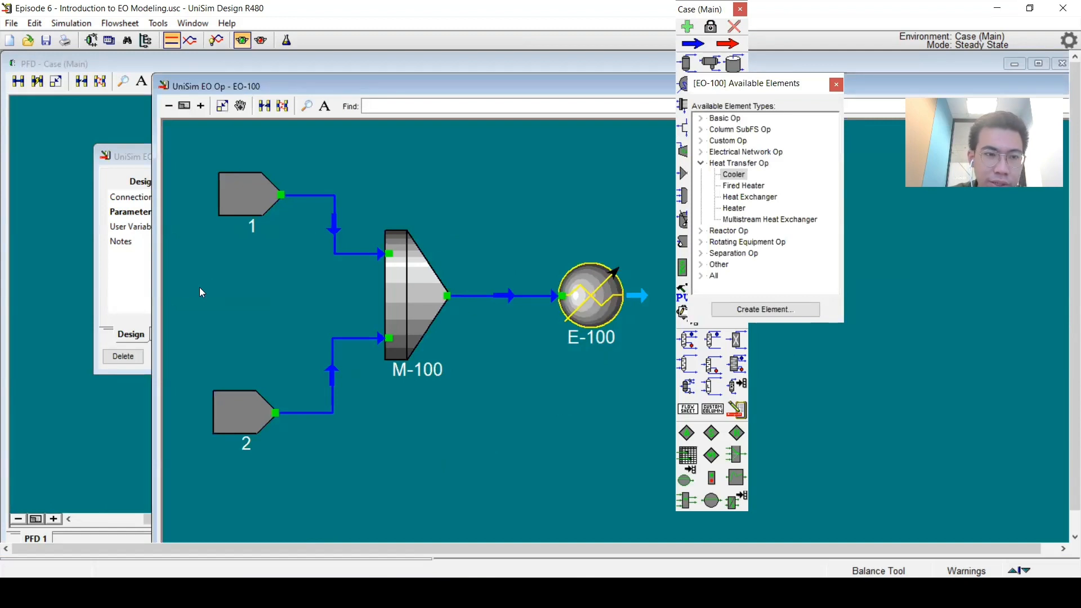
Step: Try switching EO-100's solver type to Simultaneous, then restore Sequential
left_click(133, 285)
left_click(319, 184)
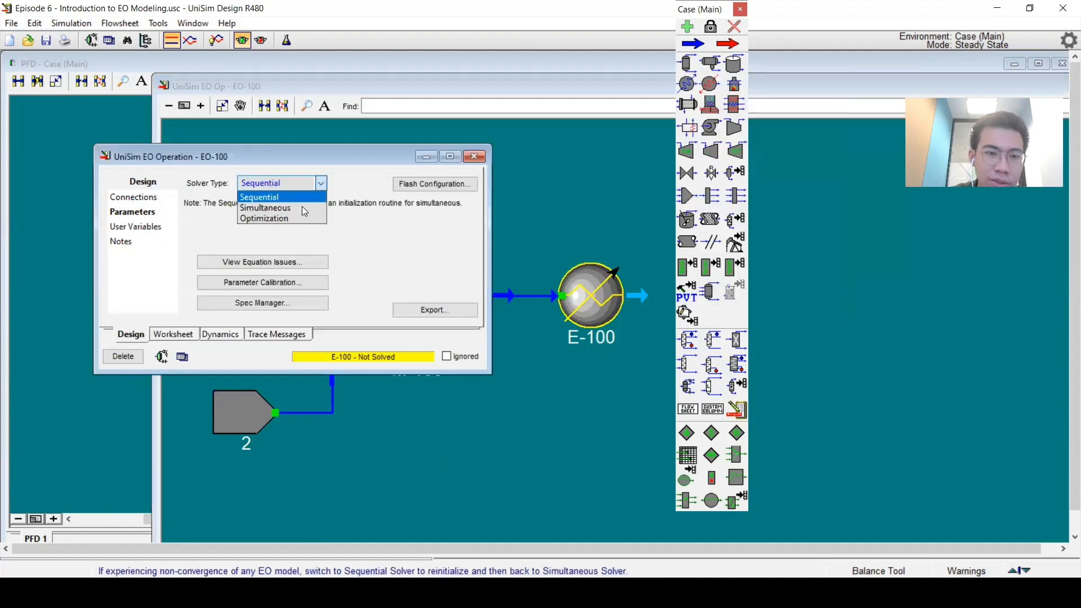
left_click(302, 207)
left_click(475, 440)
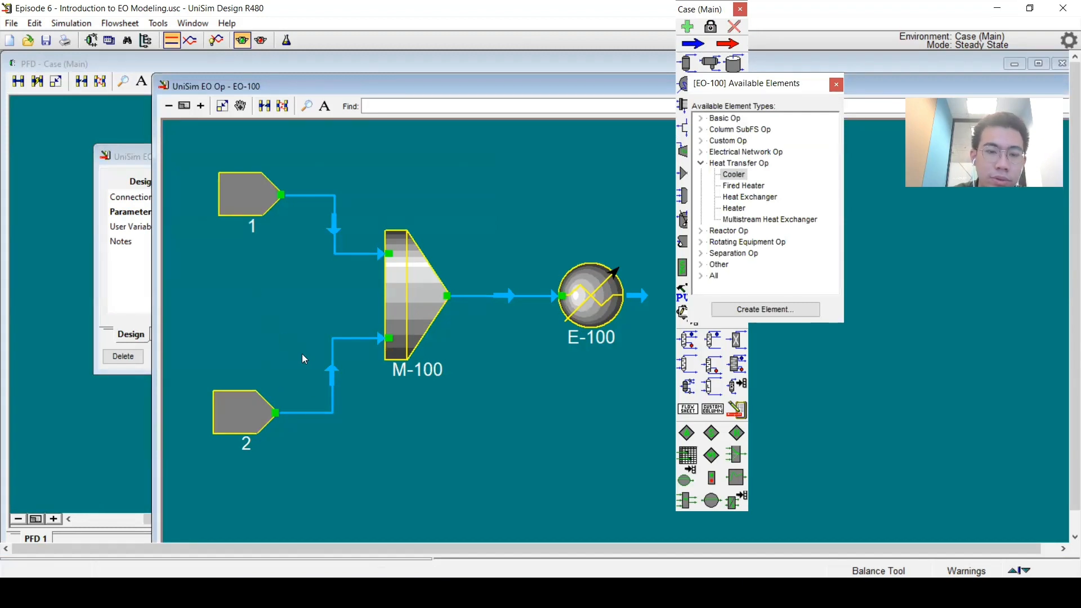
left_click(149, 279)
left_click(313, 185)
left_click(304, 197)
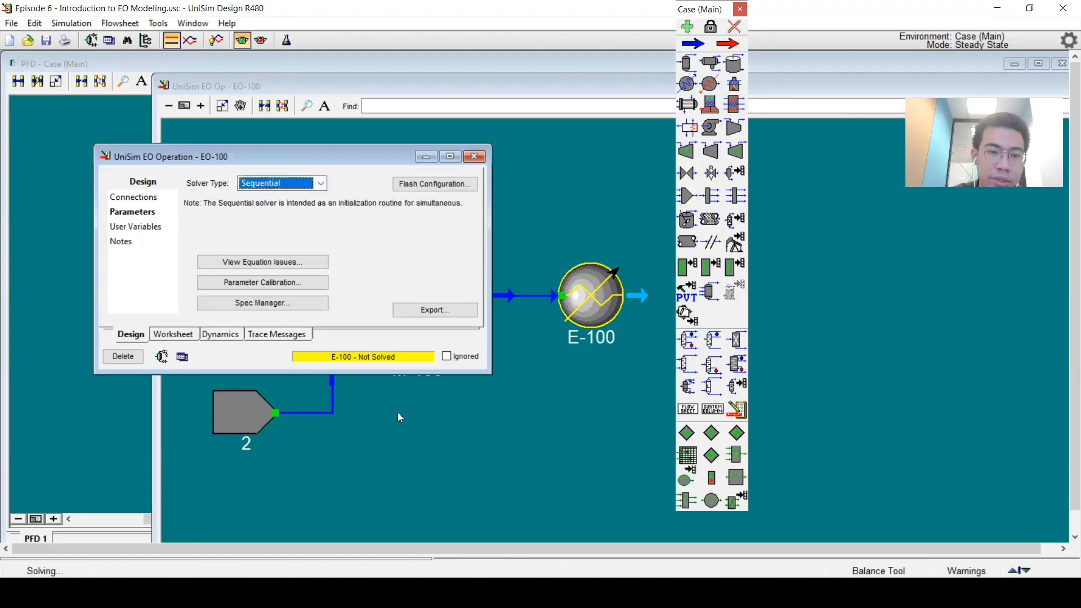
left_click(427, 438)
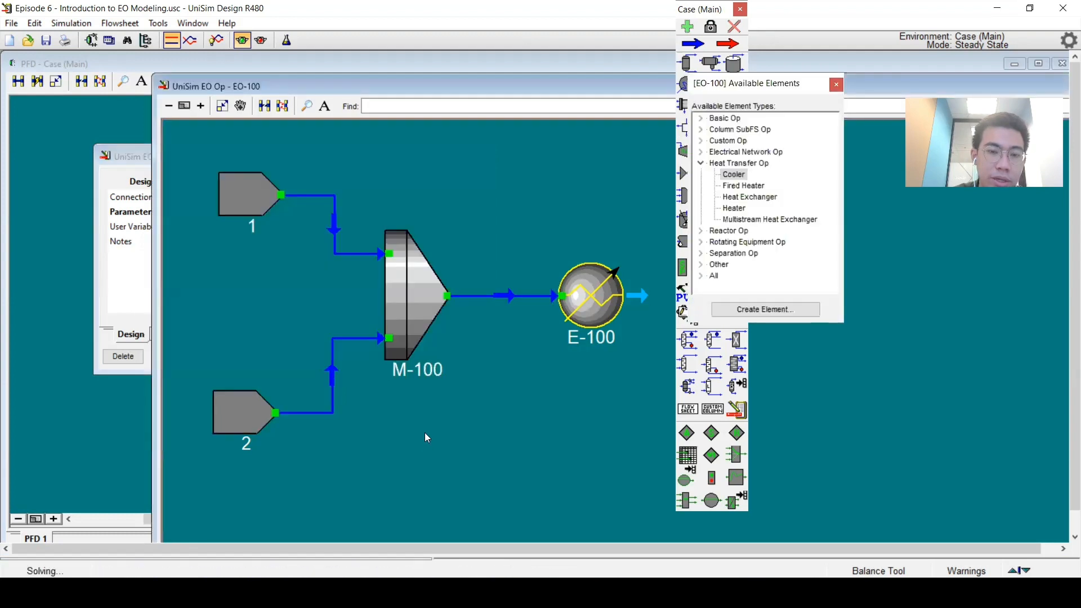
Step: Switch EO-100 to the Simultaneous solver to inspect its degrees of freedom, then revert to Sequential
left_click(129, 282)
left_click(284, 185)
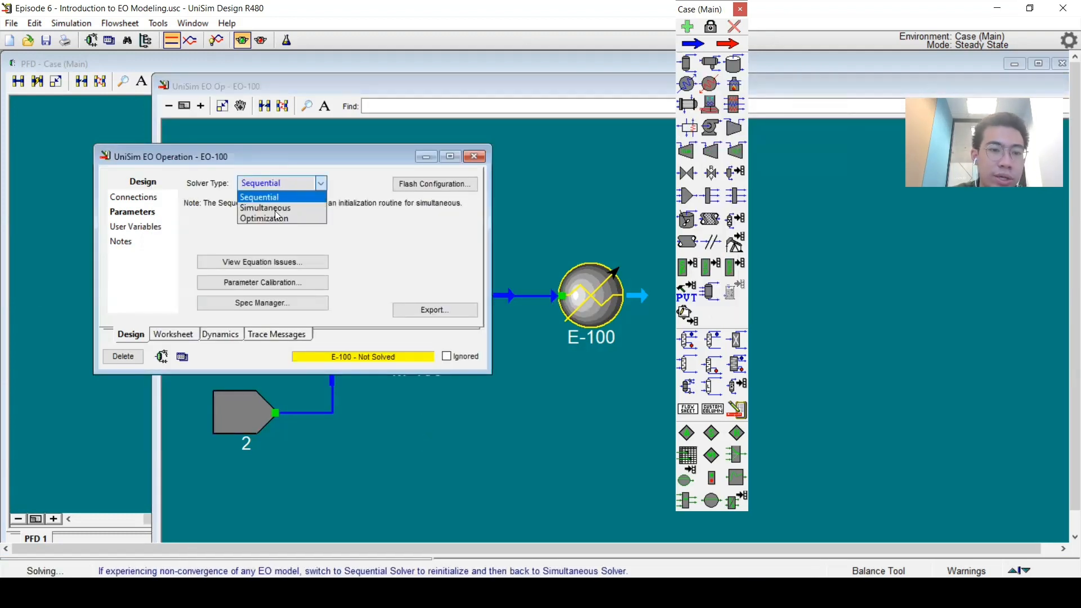
left_click(273, 208)
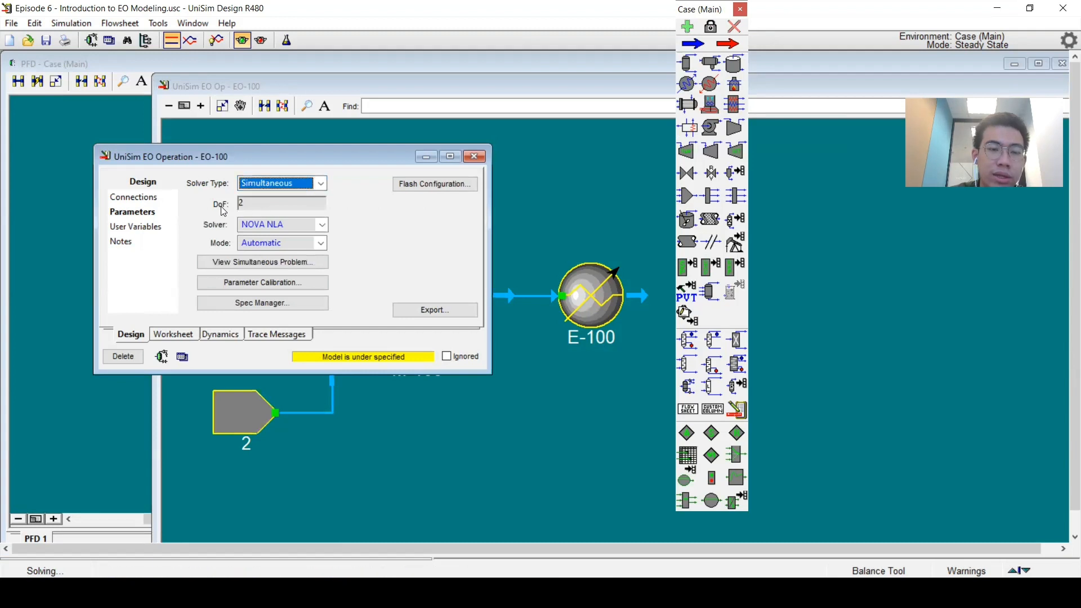
left_click(242, 208)
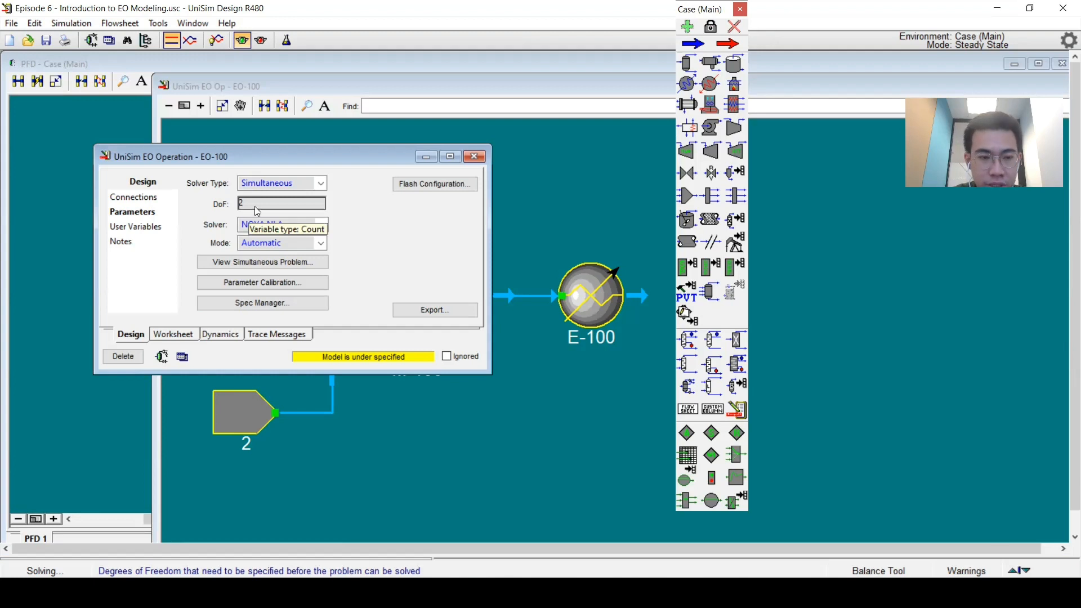
left_click(272, 185)
left_click(276, 198)
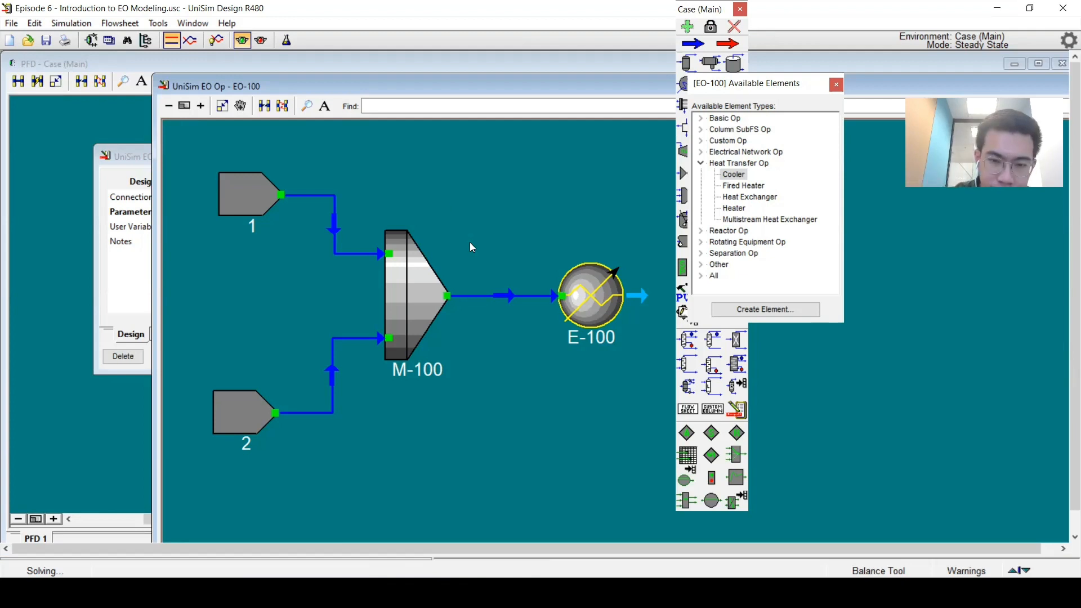
left_click(100, 279)
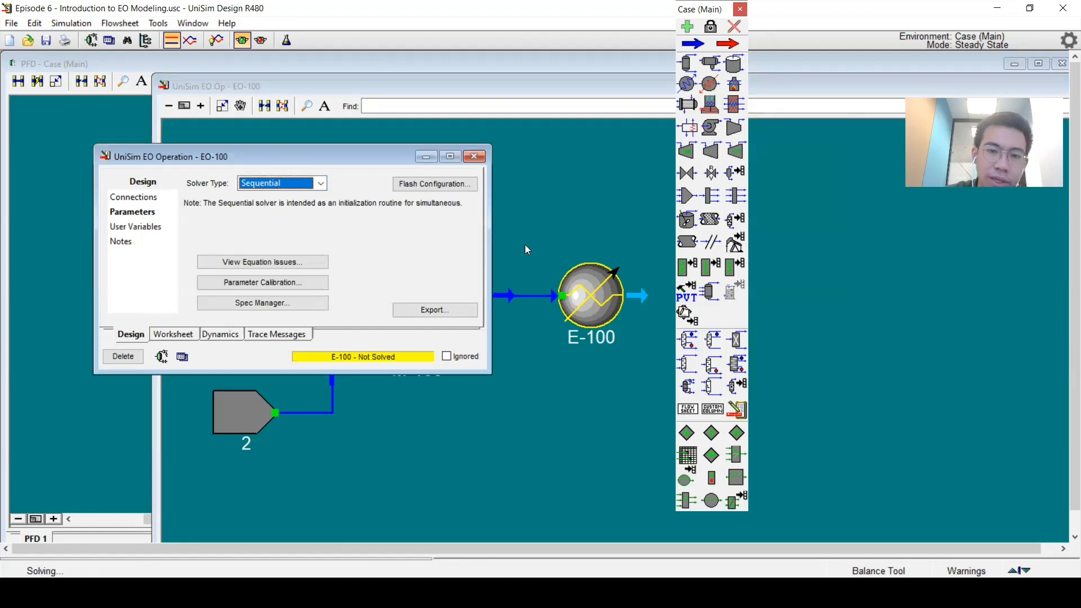
Step: Open the property view of cooler E-100
left_click(556, 253)
left_click(580, 282)
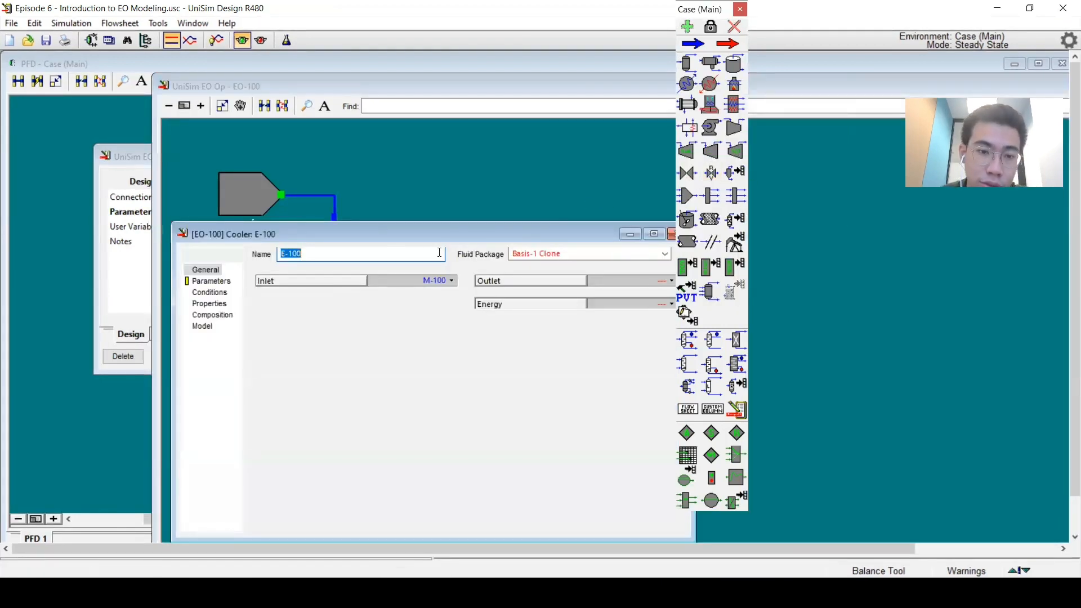
Step: Set cooler E-100's pressure drop to 20 kPa and its delta temperature to 10 C
left_click(221, 282)
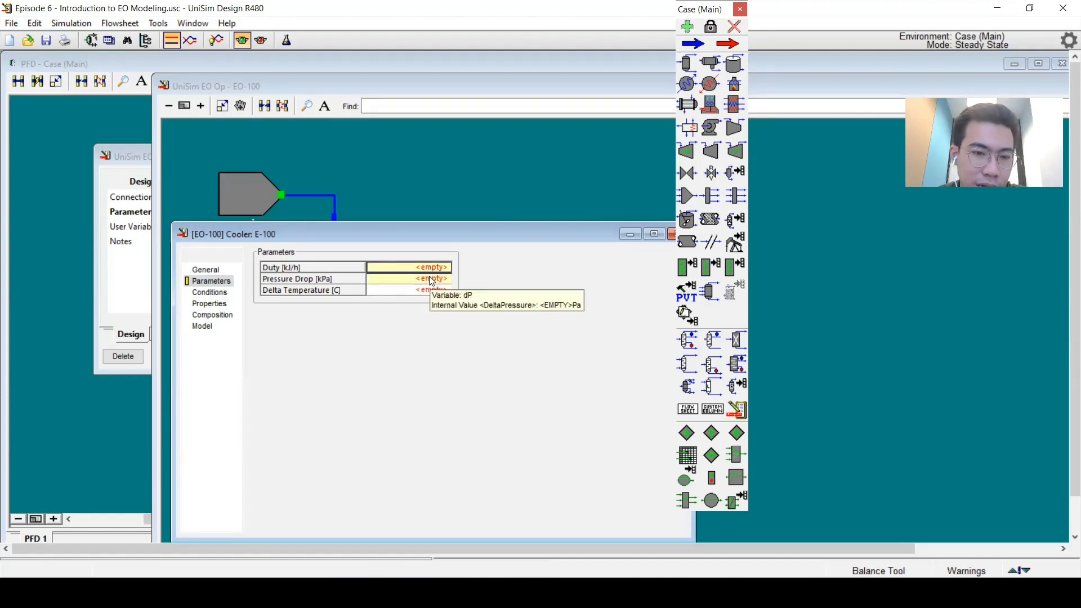
left_click(411, 292)
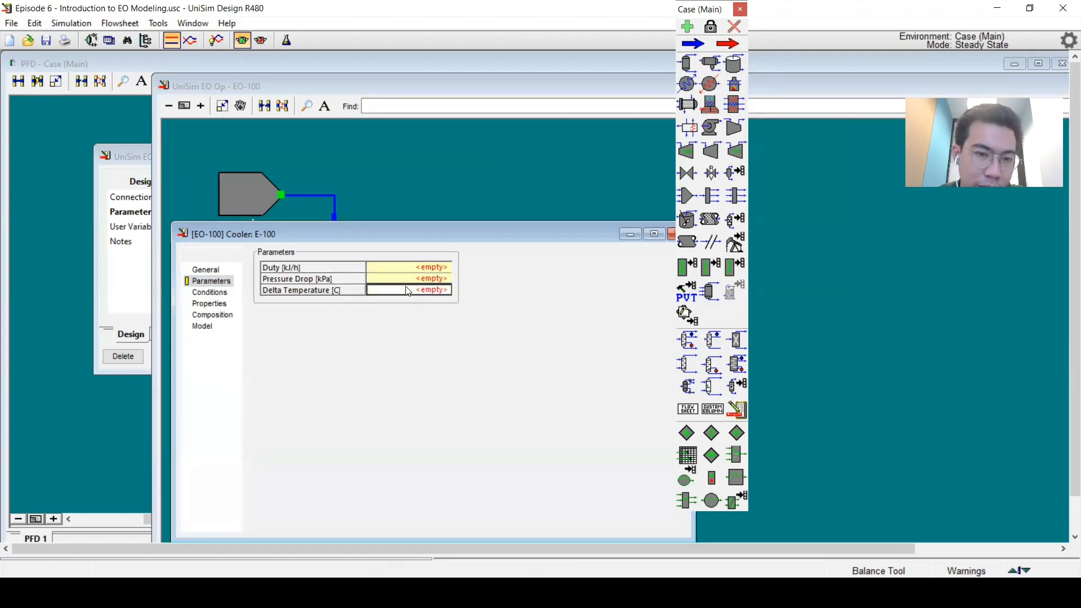
left_click(406, 282)
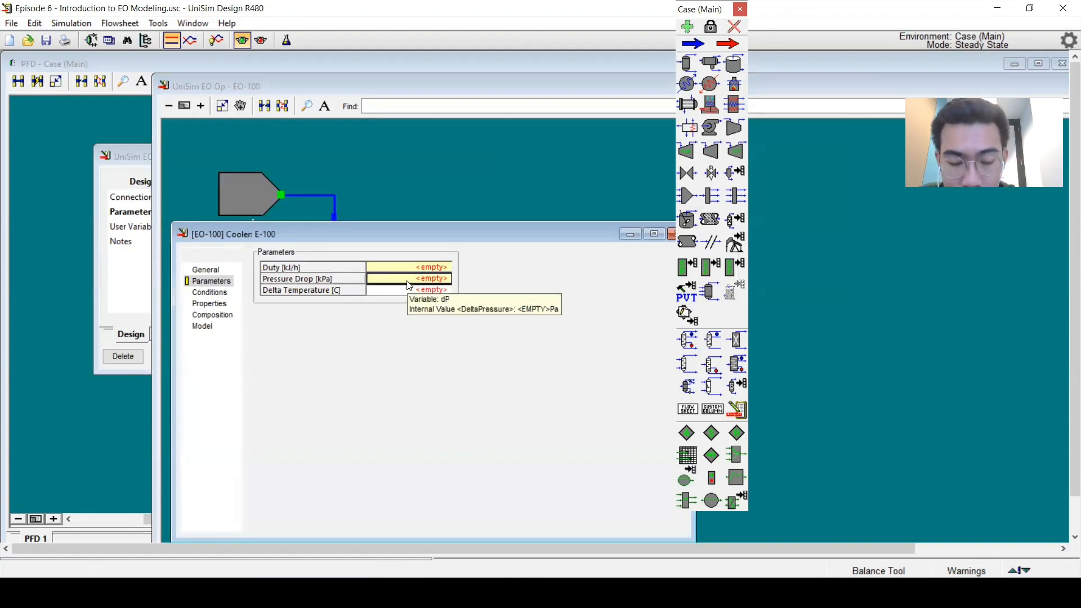
type("20")
key("Return")
type("10")
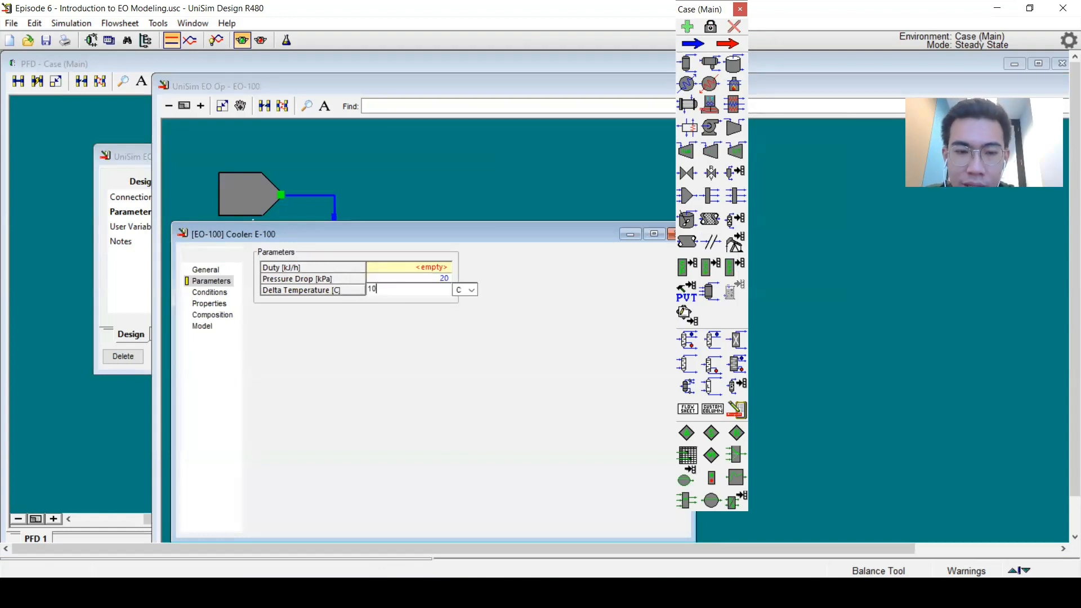
key("Return")
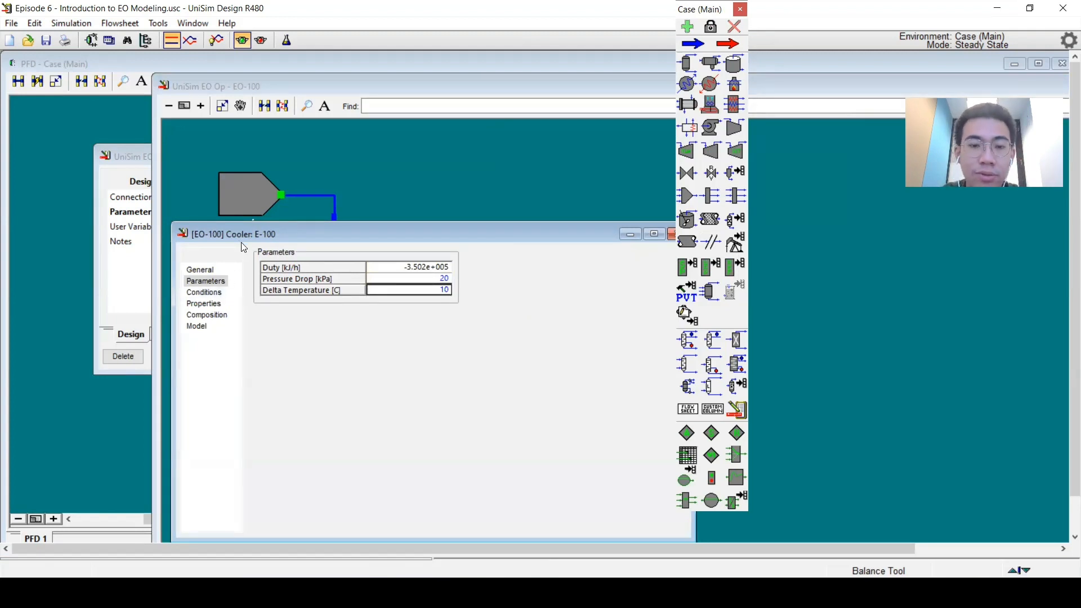
Step: Review the cooler's inlet and outlet conditions, then set its delta temperature to -10 C
left_click_drag(243, 247, 252, 292)
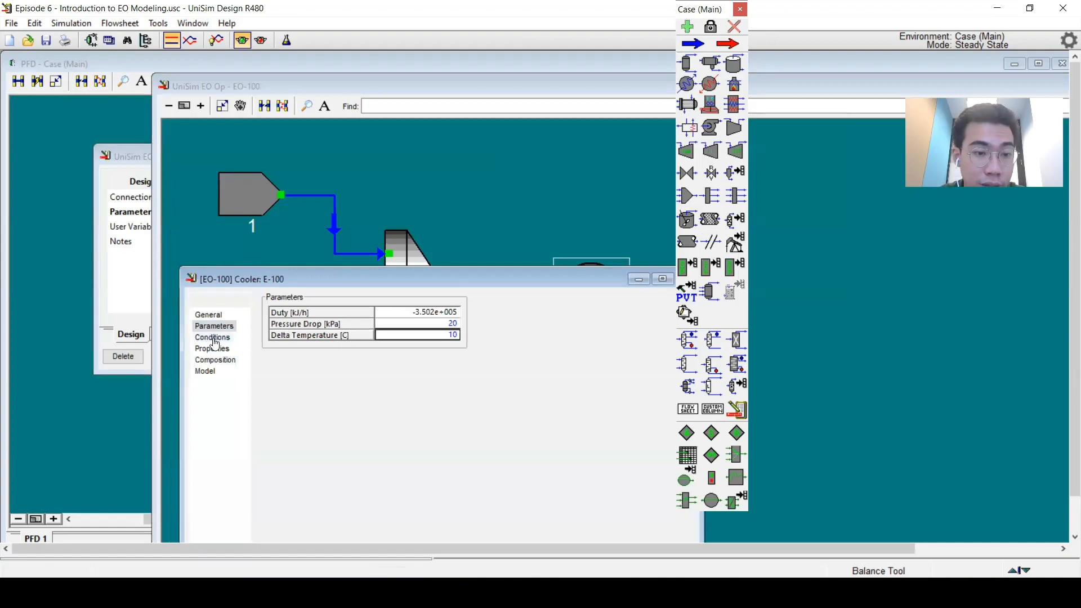
left_click(222, 338)
left_click(477, 345)
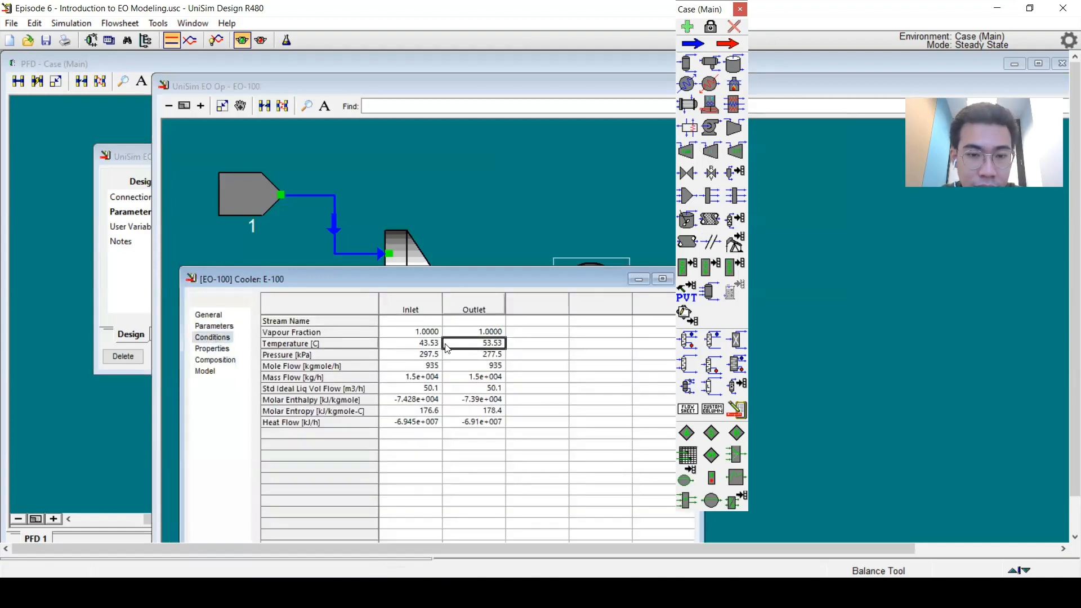
left_click(435, 344)
left_click(454, 347)
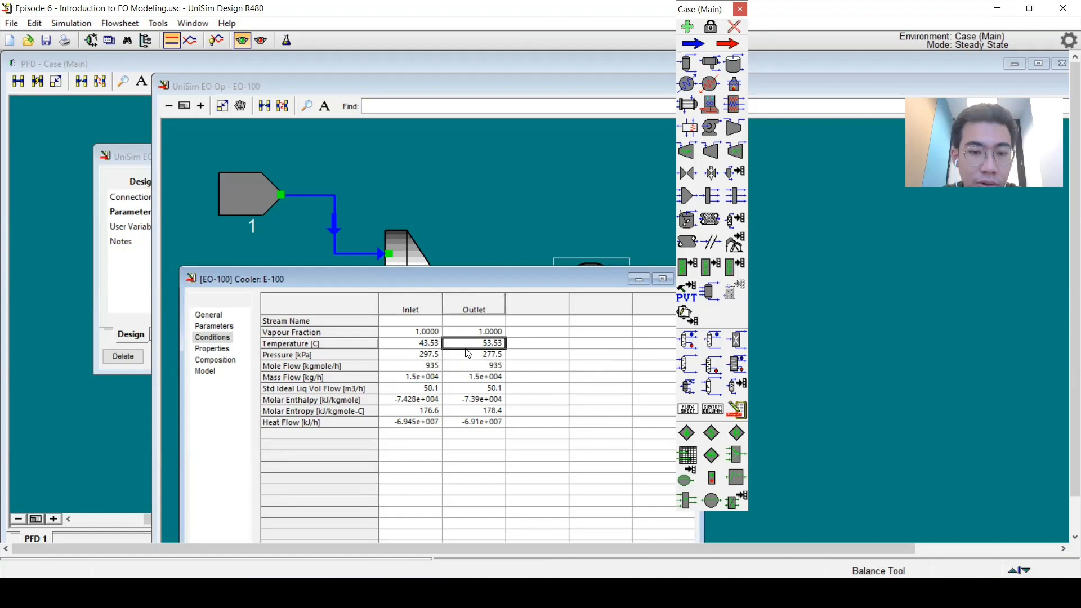
left_click(214, 326)
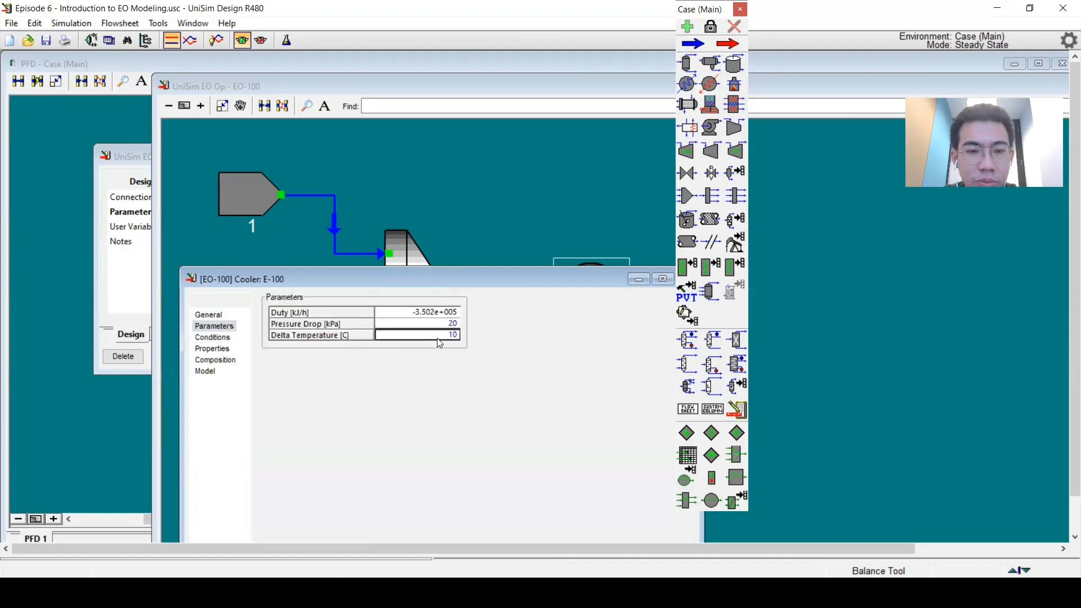
type("-10")
key("Return")
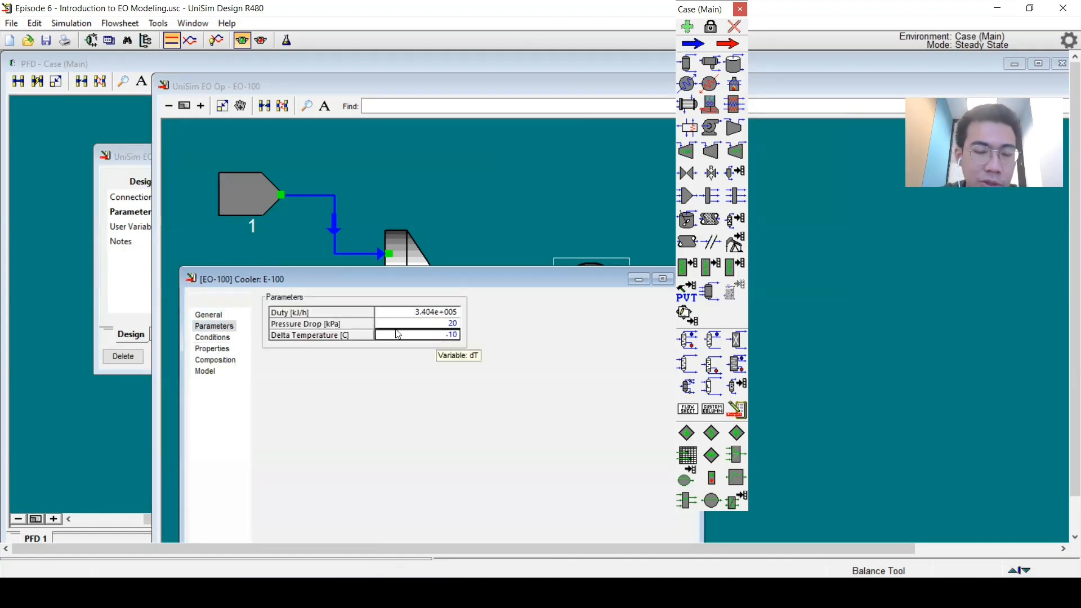
left_click(213, 337)
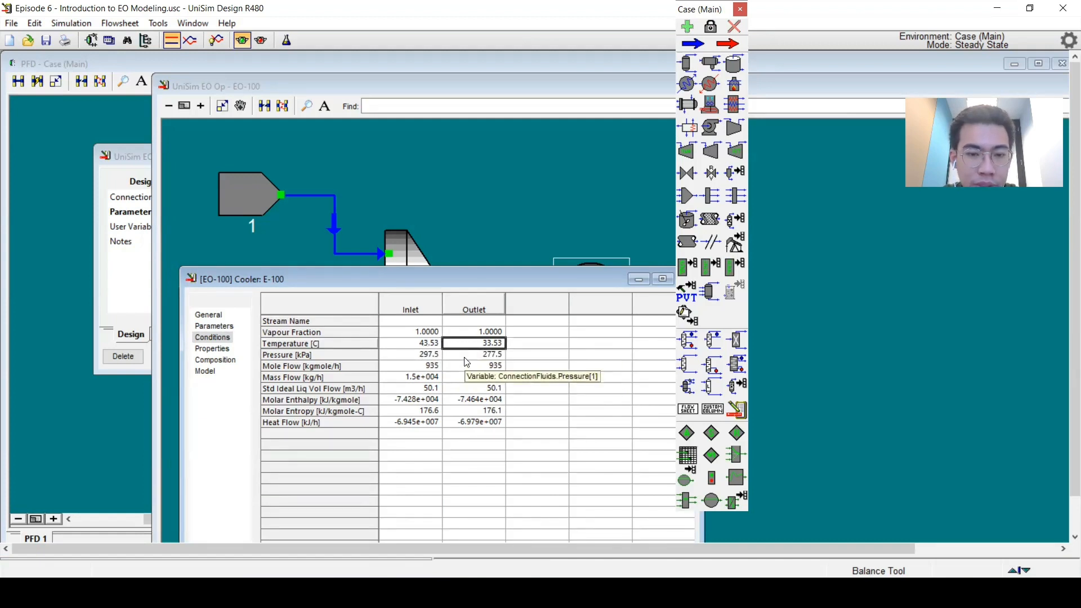
Step: Switch EO-100's solver type to Simultaneous
left_click(214, 315)
left_click_drag(460, 280, 304, 310)
left_click(331, 102)
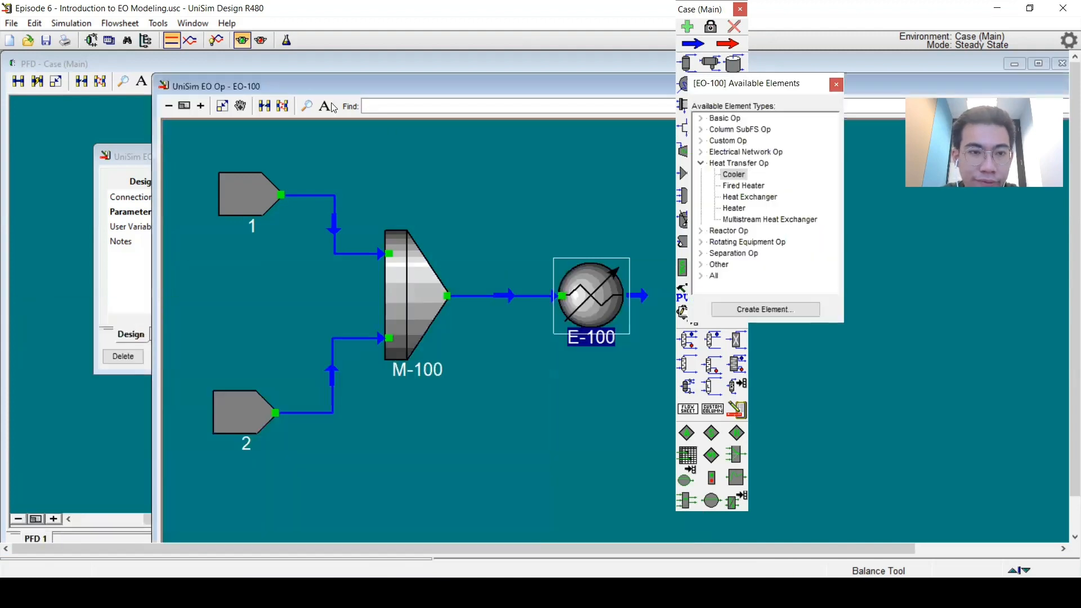
left_click_drag(302, 89, 477, 100)
left_click(319, 183)
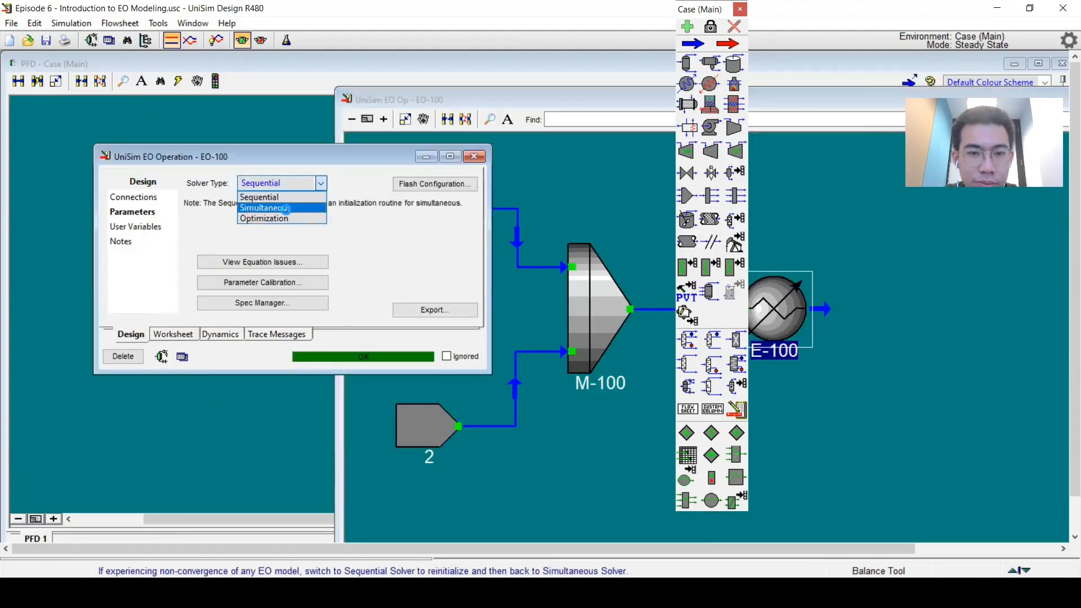
left_click(289, 209)
left_click(588, 451)
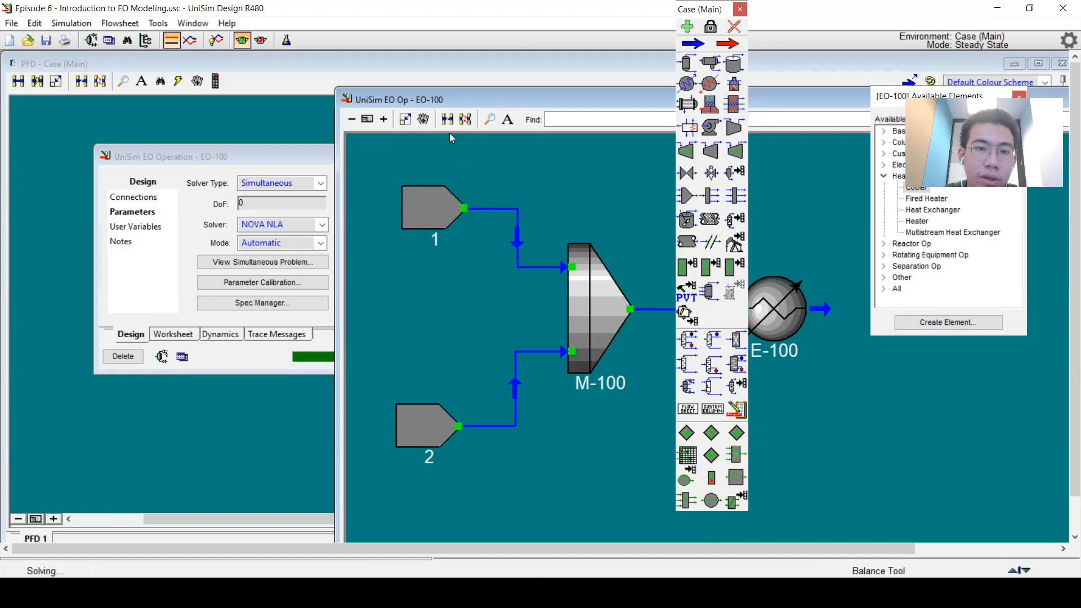
Step: Add a Compressor element from the Rotating Equipment Op types at the cooler's outlet
left_click_drag(427, 102, 190, 125)
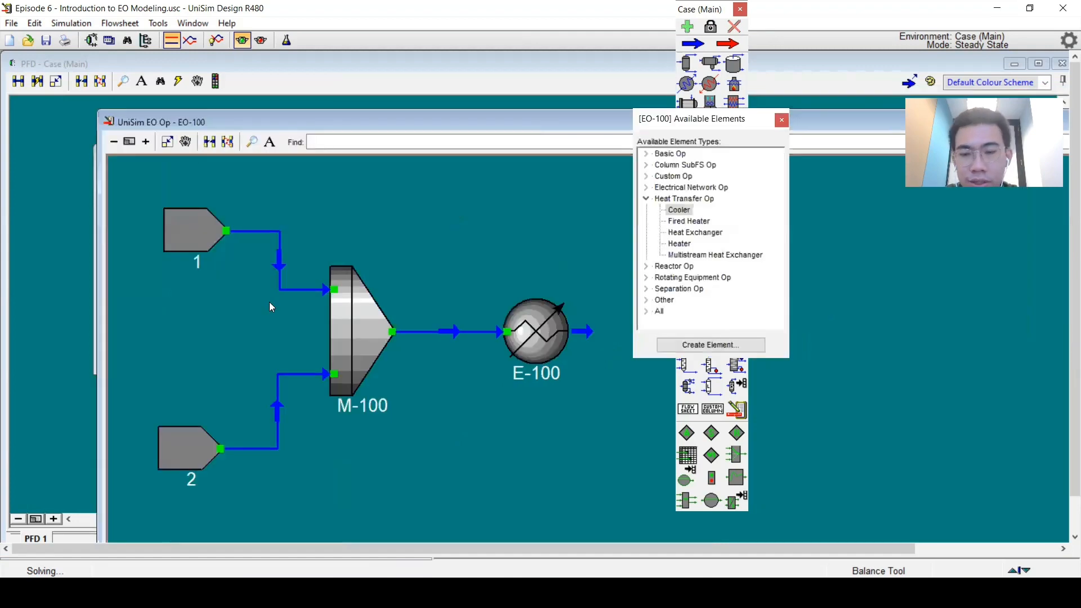
left_click_drag(579, 119, 523, 76)
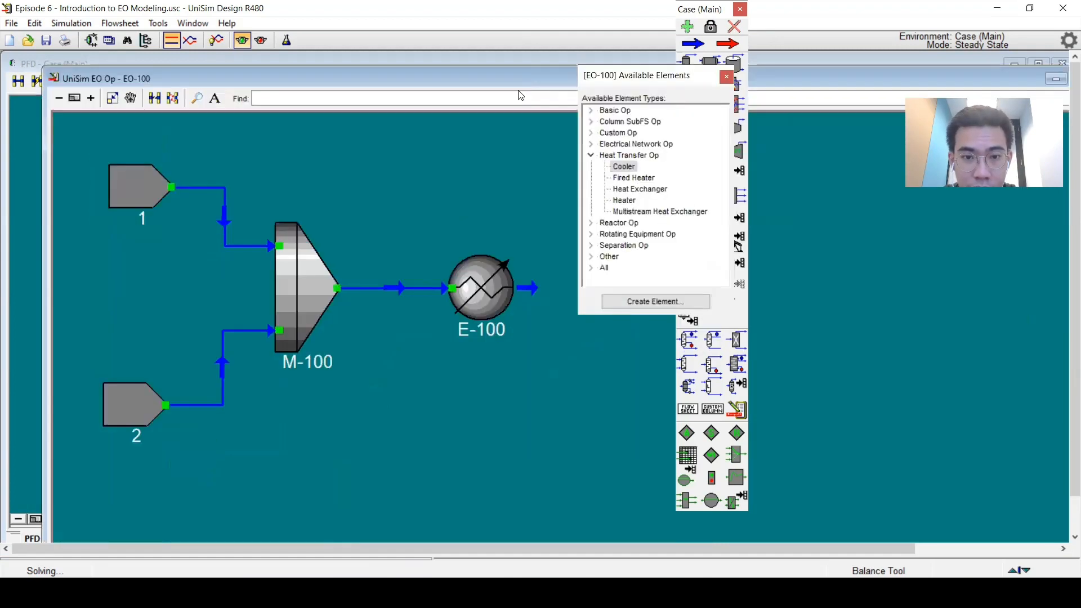
left_click_drag(626, 79, 684, 100)
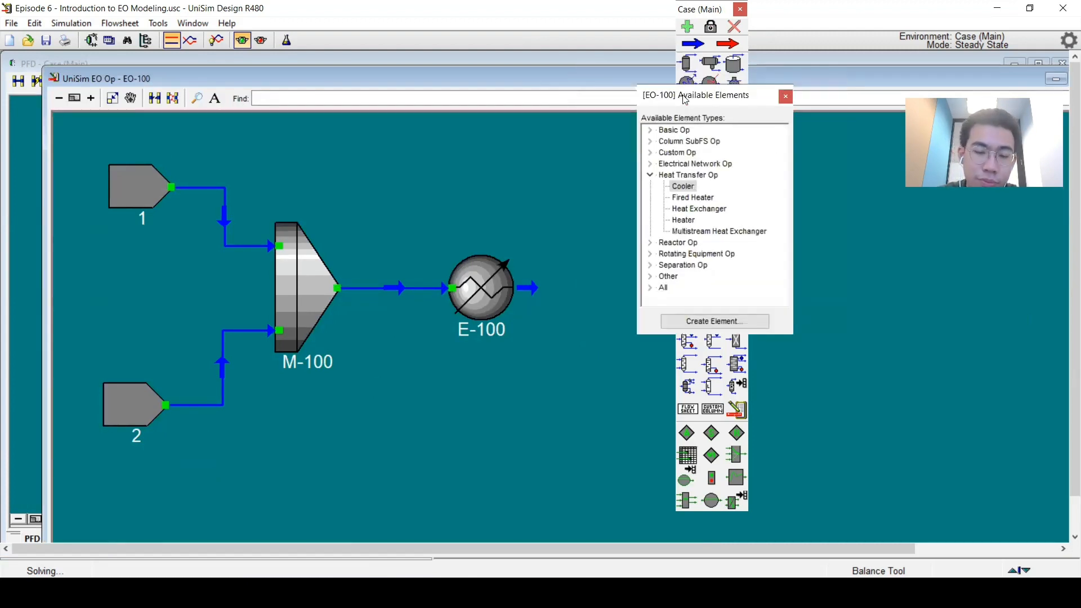
left_click_drag(436, 416, 289, 410)
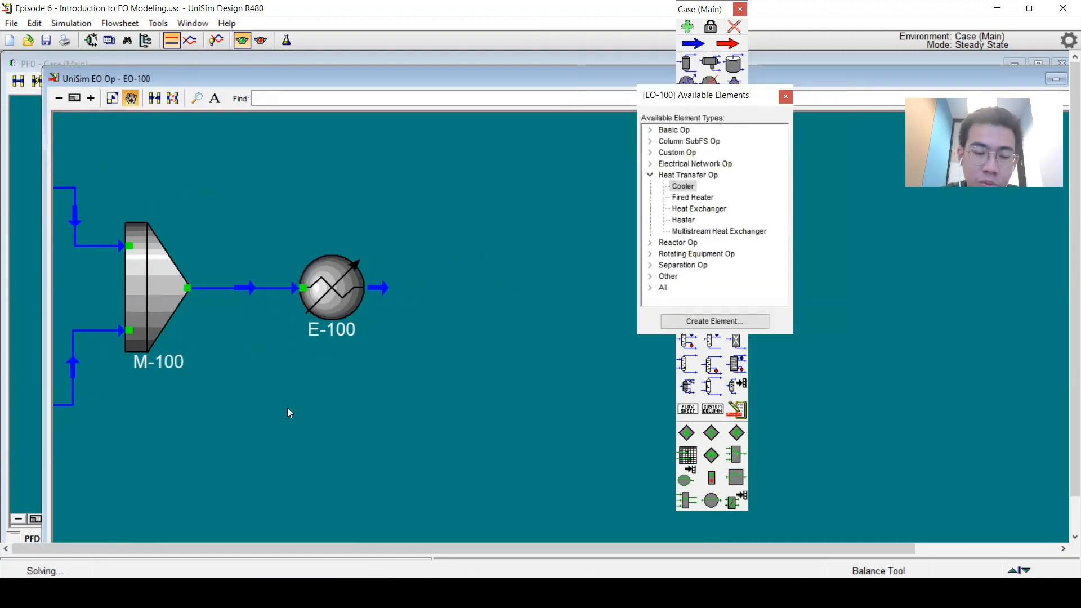
scroll(289, 410, "down", 2)
left_click(651, 253)
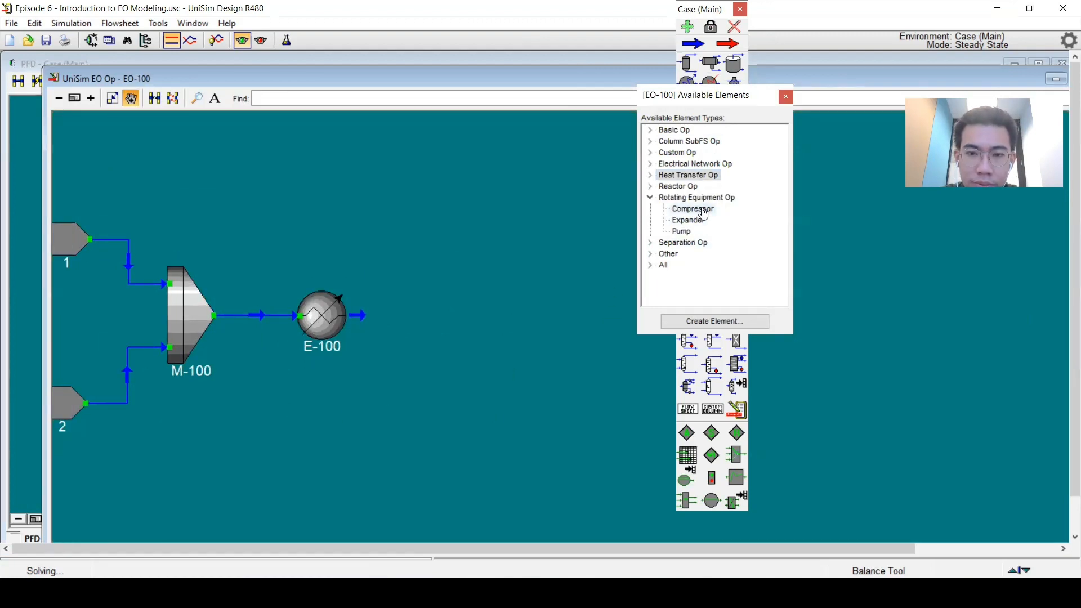
left_click(702, 212)
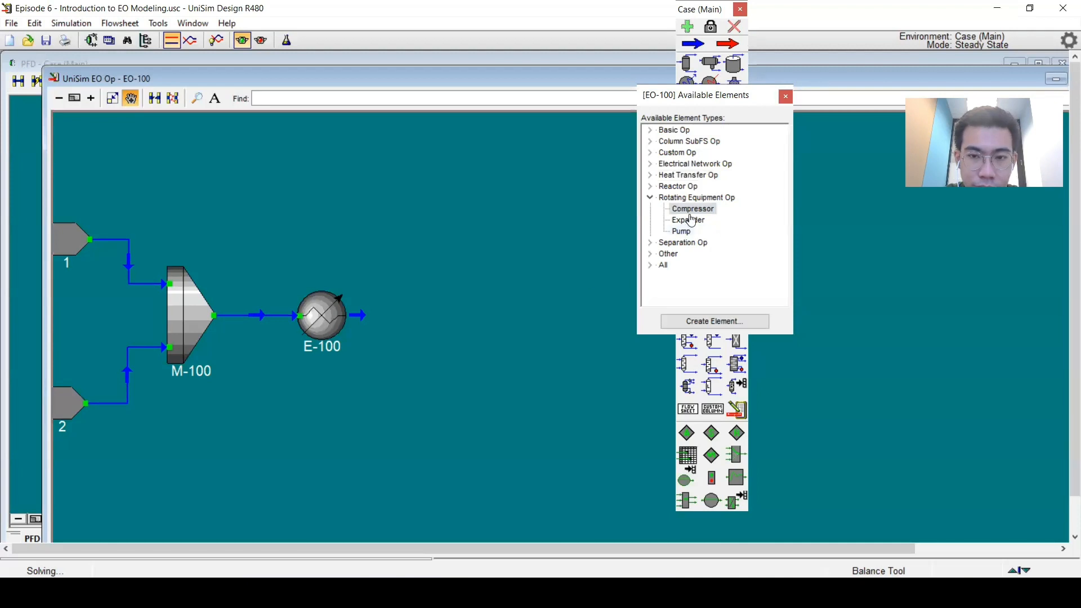
left_click(572, 288)
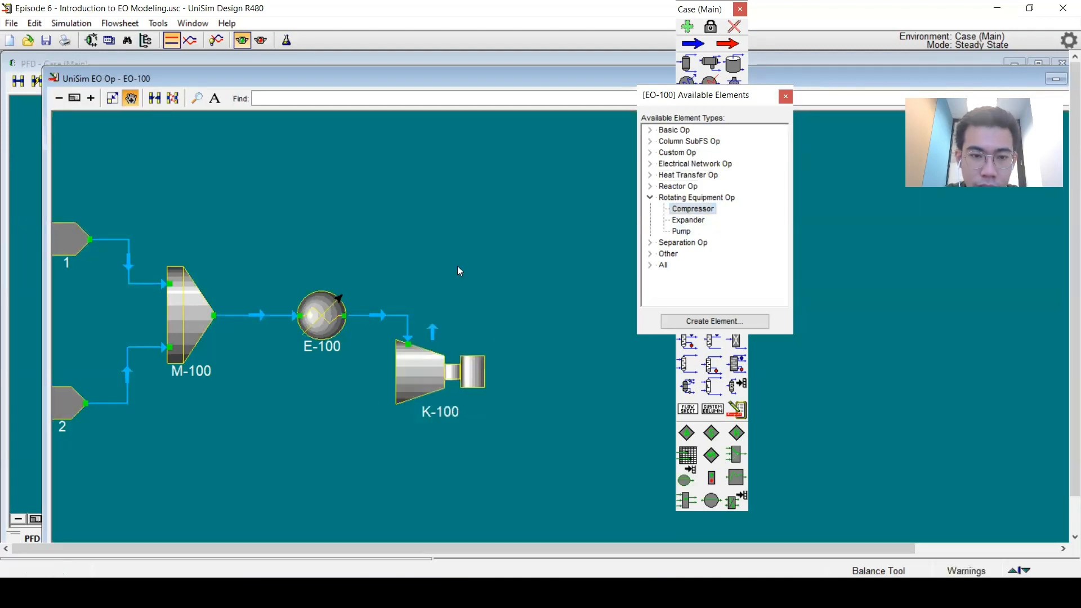
Step: Open compressor K-100 and check EO-100's degrees of freedom
double_click(438, 376)
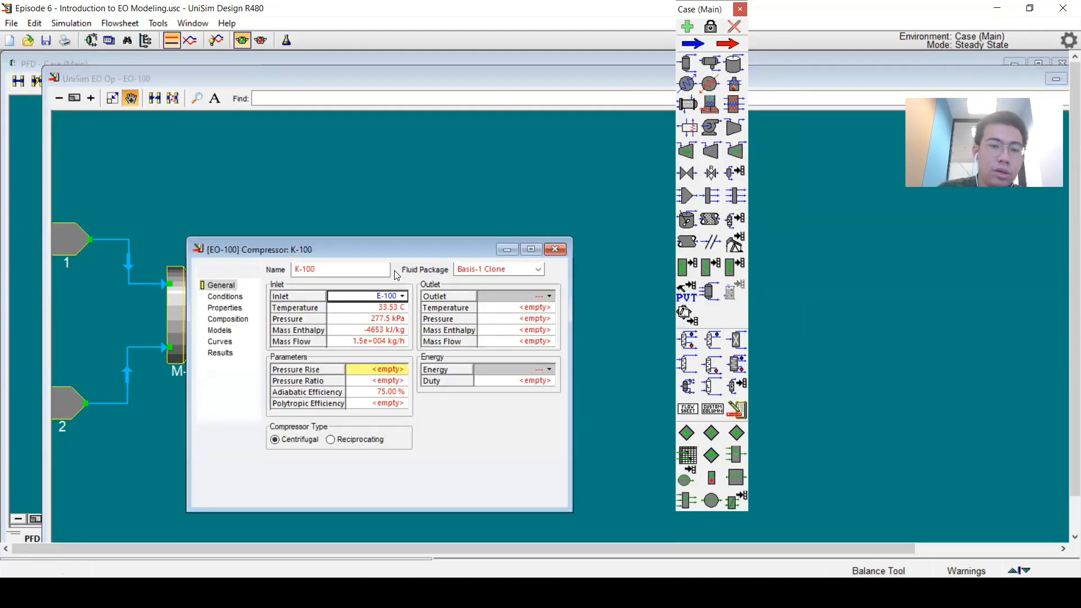
left_click_drag(366, 245, 408, 179)
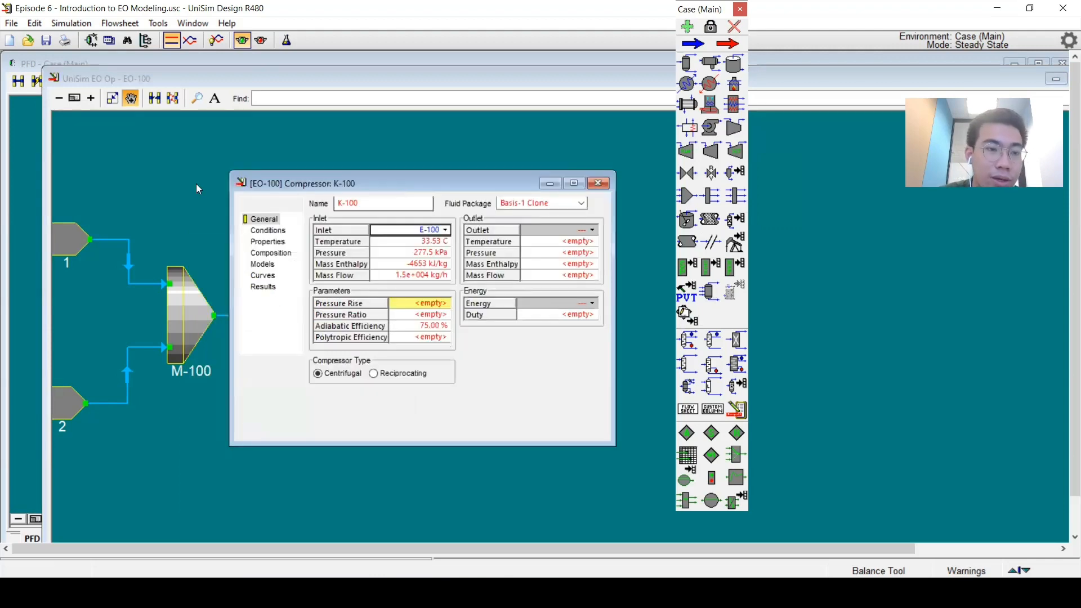
double_click(170, 80)
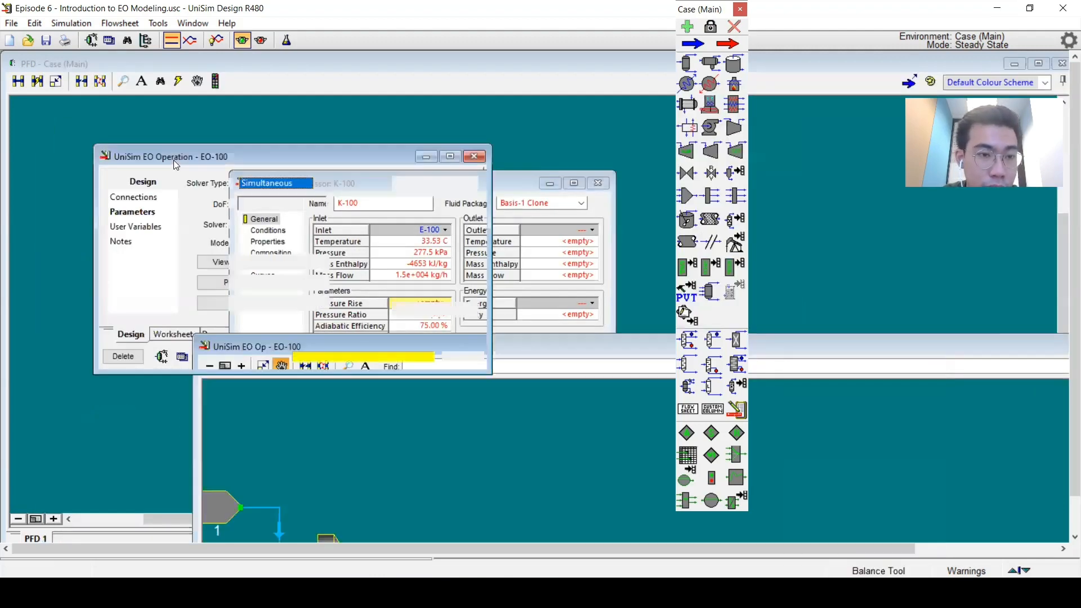
left_click(174, 162)
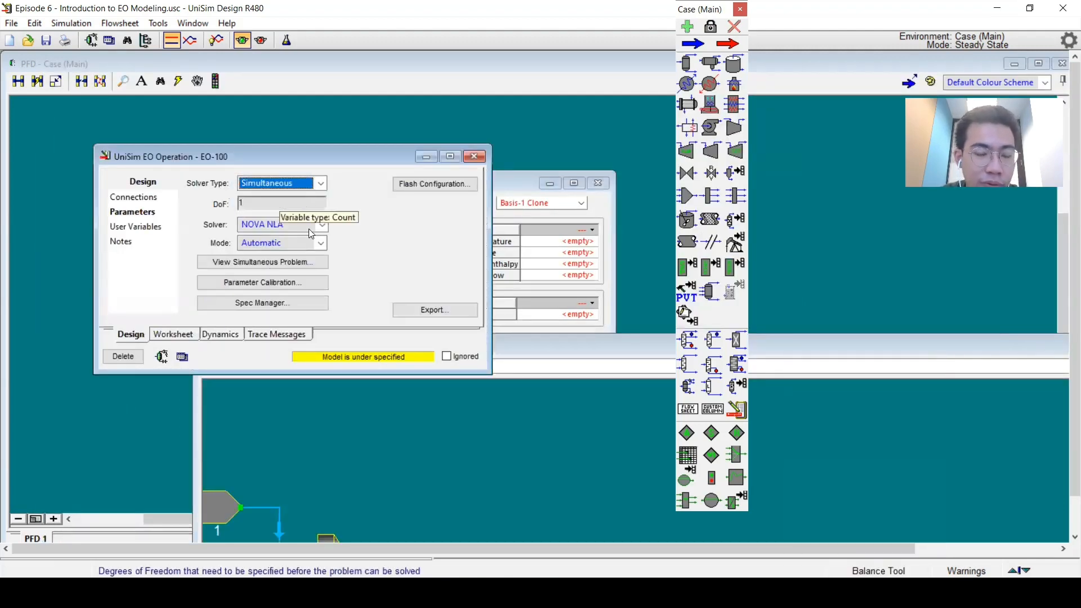
left_click(491, 339)
double_click(491, 338)
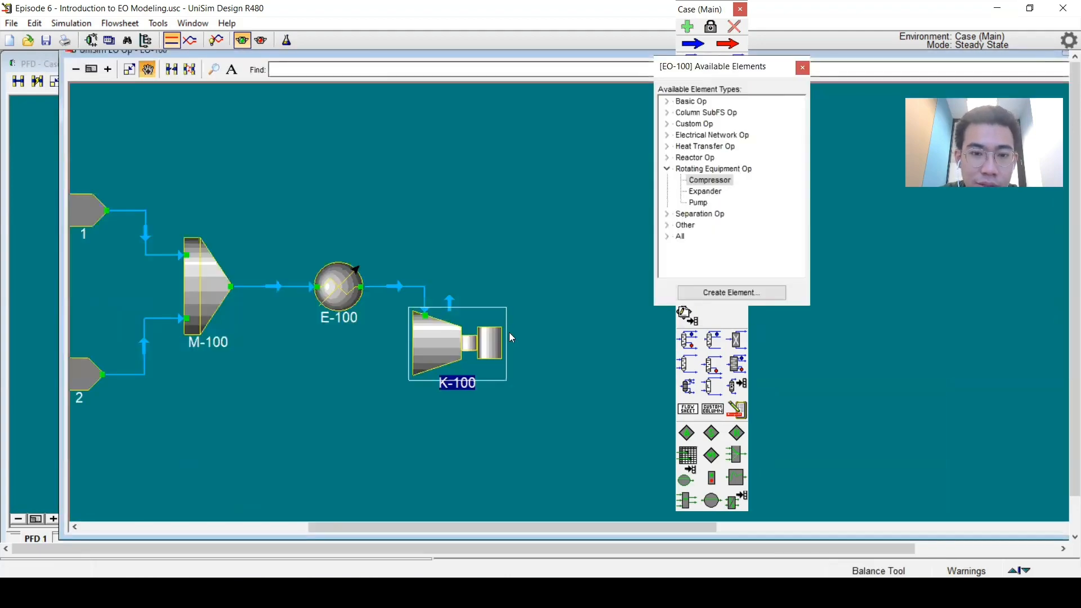
Step: Set compressor K-100's pressure ratio to 2
double_click(451, 346)
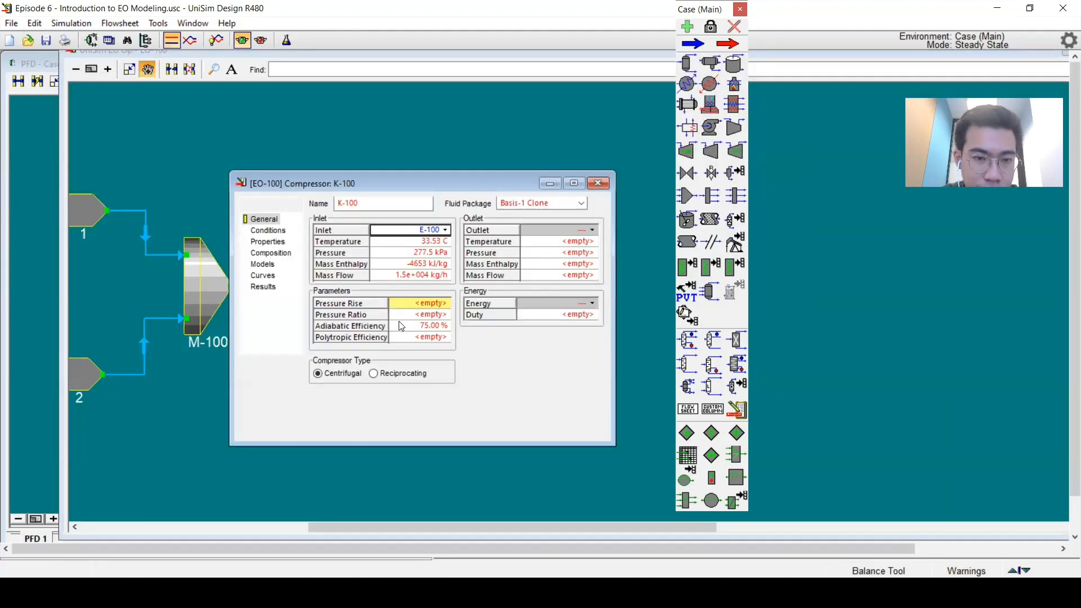
left_click(425, 305)
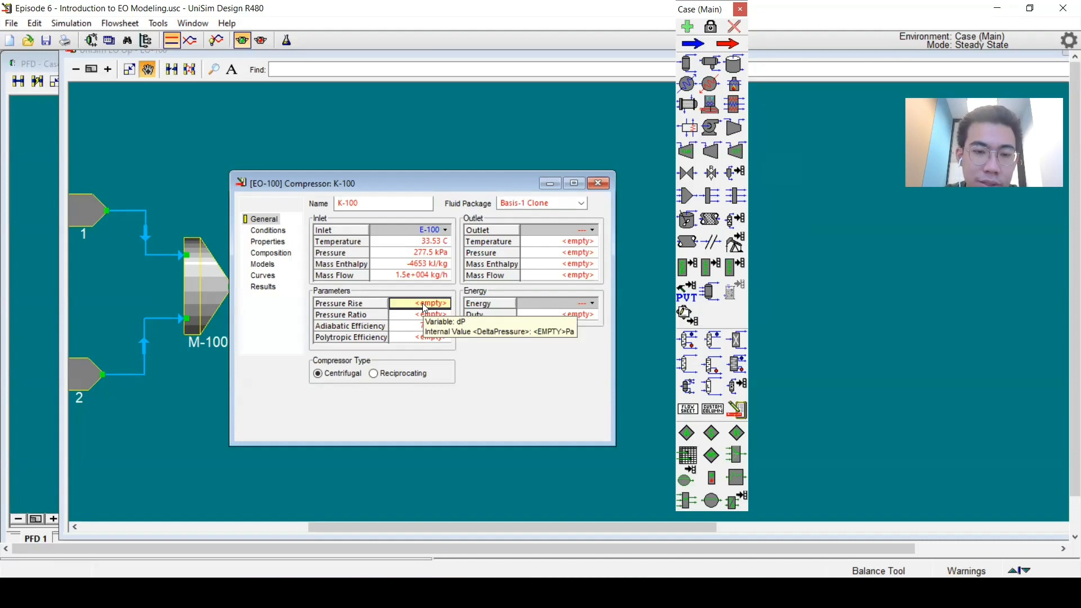
key("Down")
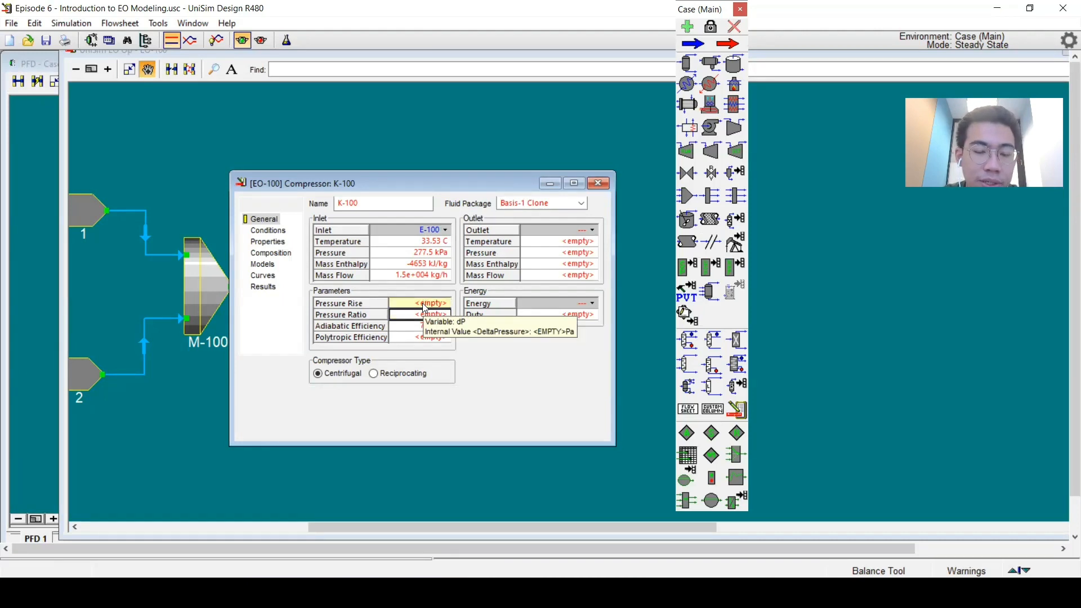
type("2")
key("Return")
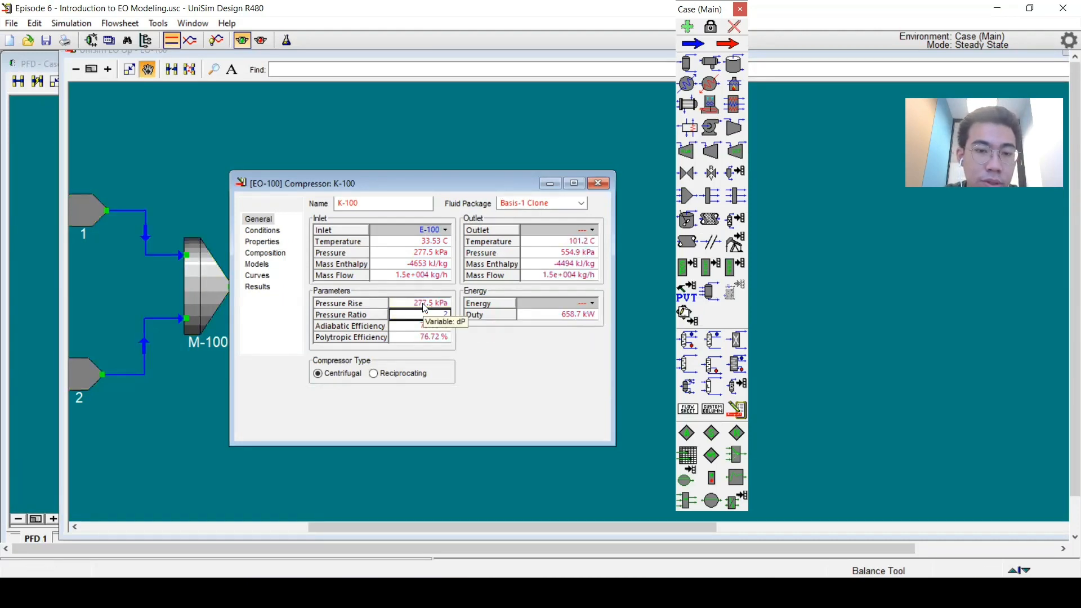
Step: Clear and re-enter compressor K-100's pressure ratio as 2
left_click(598, 183)
left_click_drag(271, 233, 371, 221)
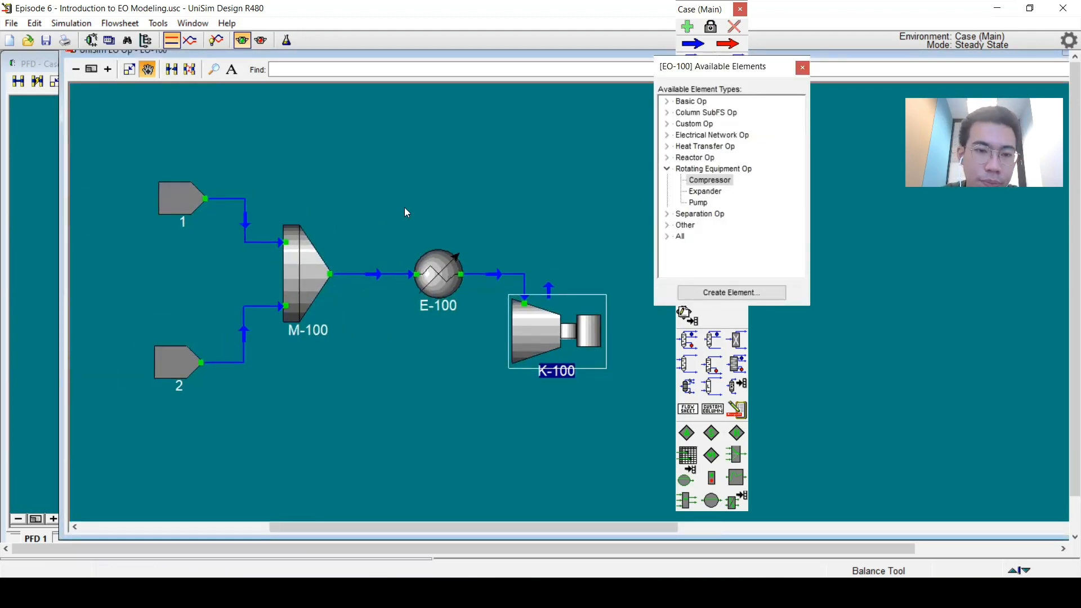
double_click(534, 335)
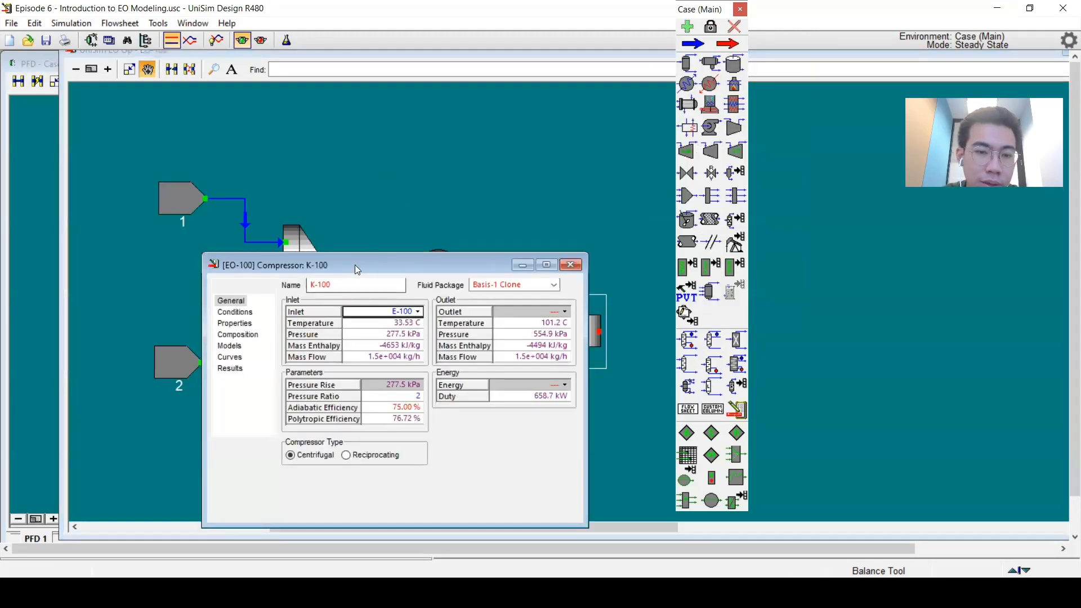
left_click_drag(356, 266, 607, 52)
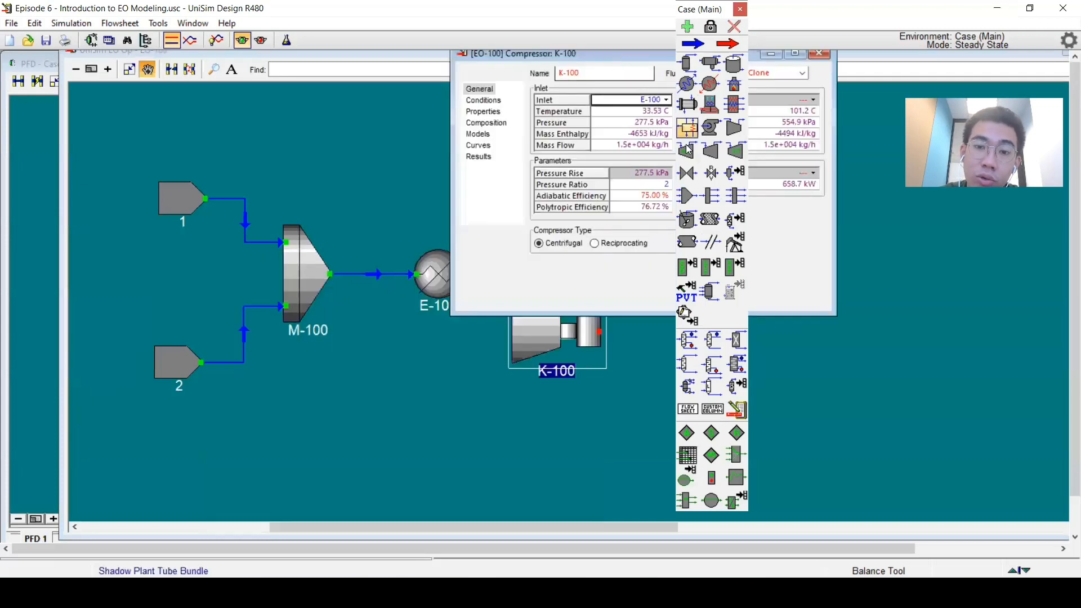
left_click(653, 185)
key("Delete")
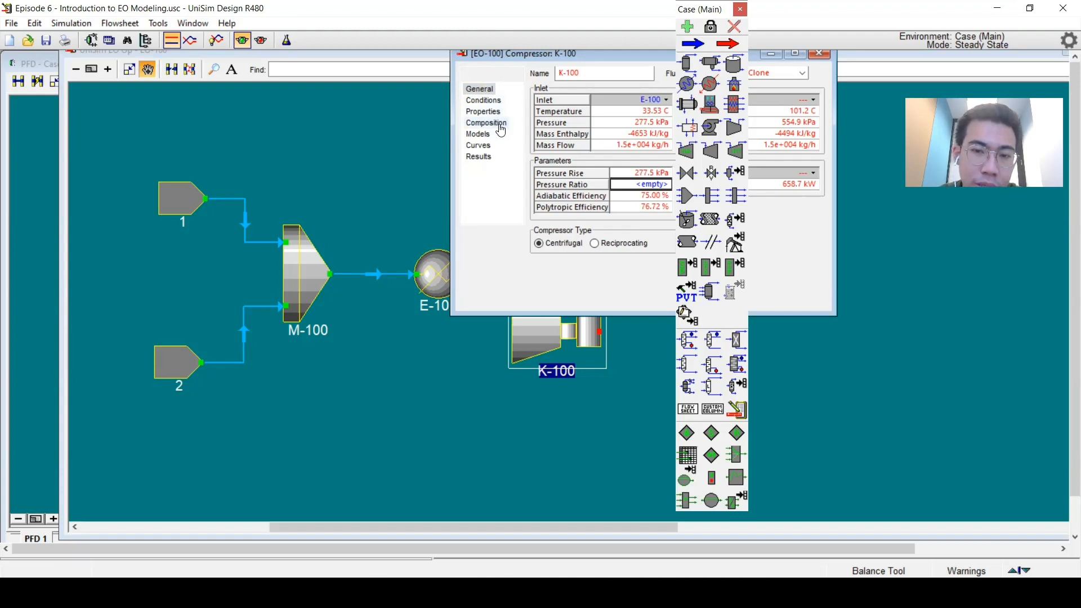
type("2")
key("Return")
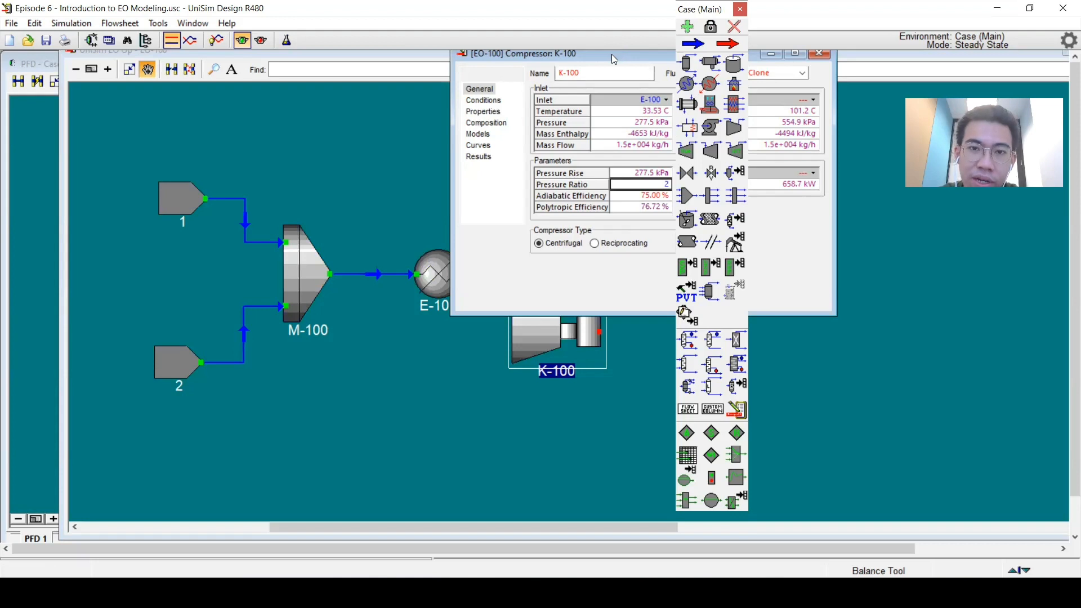
Step: Close the compressor view and attach a new material stream 3 to the EO-100 operation's outlet in the main flowsheet
left_click_drag(611, 54, 370, 181)
left_click(578, 181)
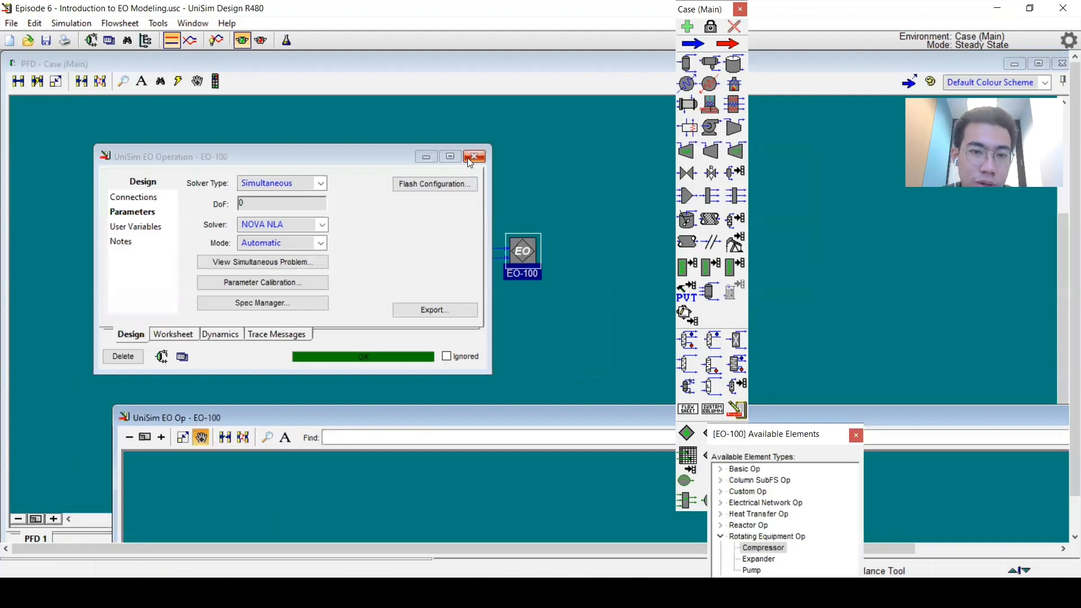
left_click(470, 155)
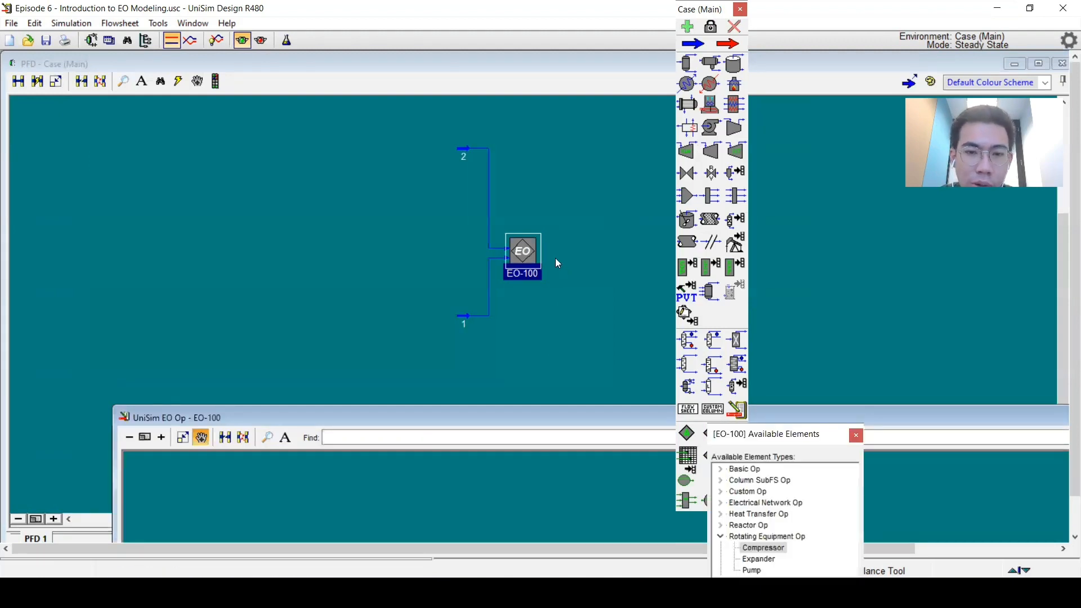
left_click(694, 44)
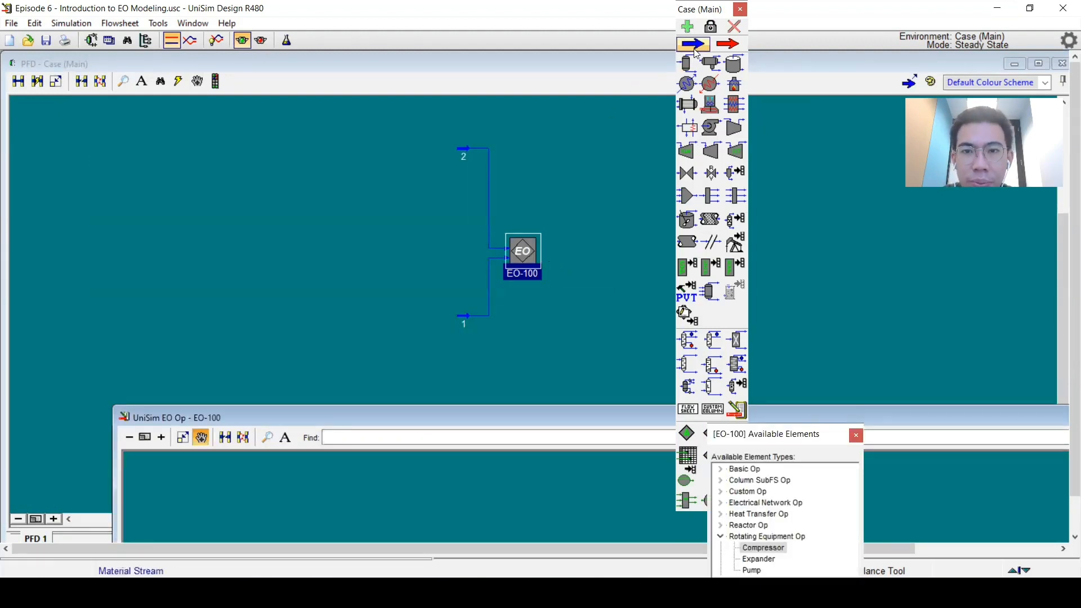
left_click(577, 258)
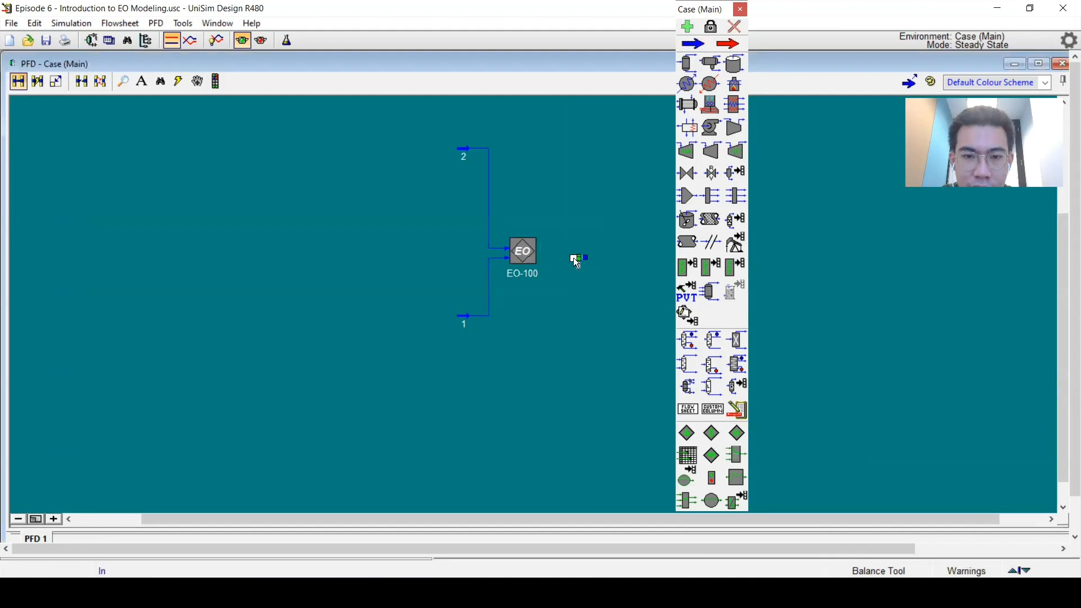
left_click_drag(540, 256, 578, 264)
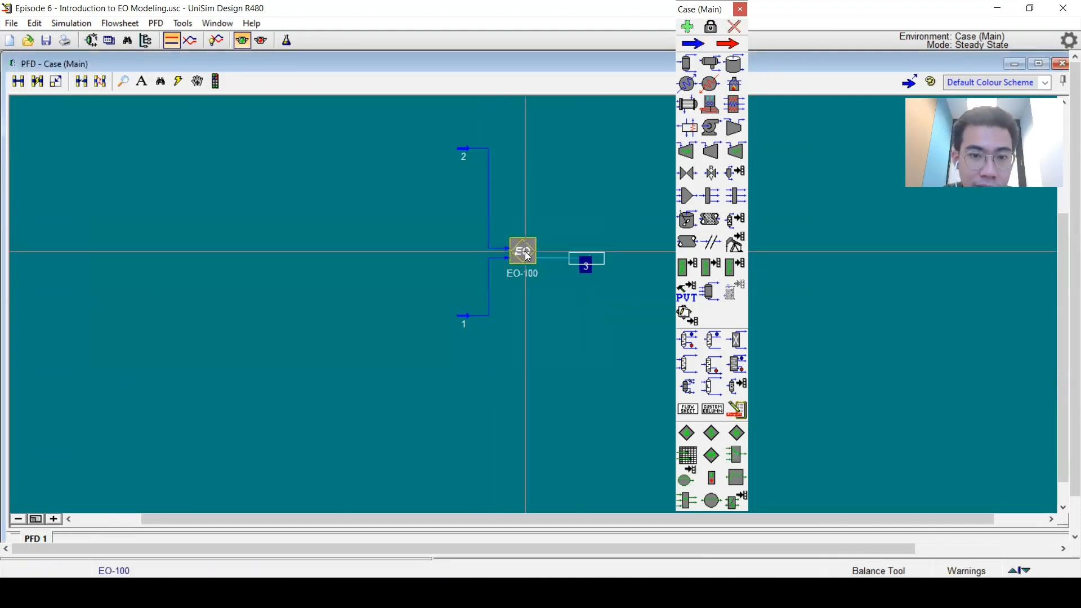
Step: Open EO-100's internal flowsheet and reposition the outlet stream 3 and compressor K-100 within it
double_click(524, 251)
left_click(285, 480)
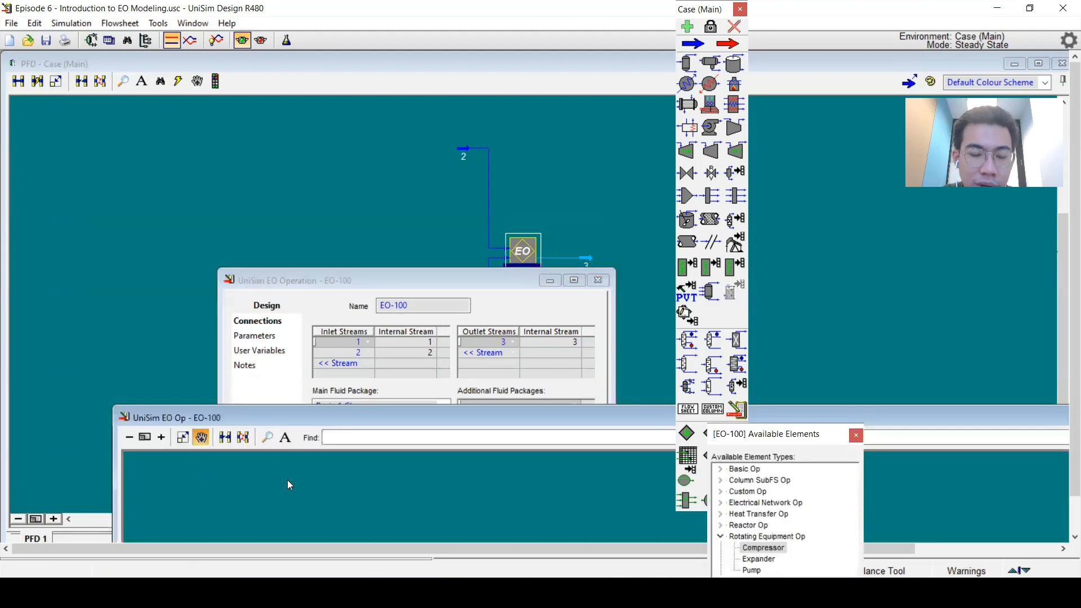
double_click(338, 417)
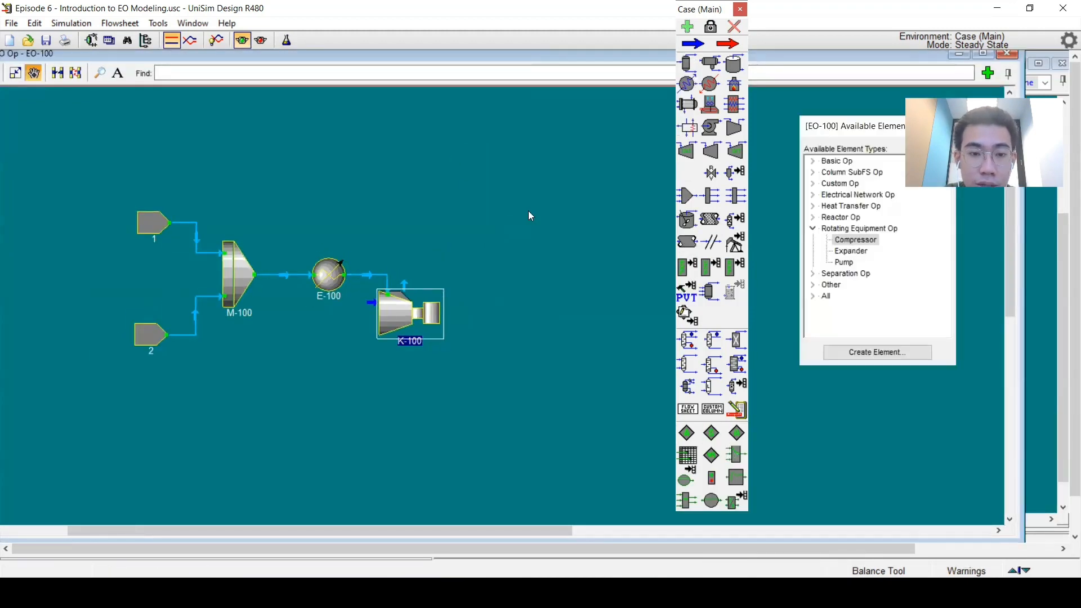
left_click_drag(402, 303, 603, 269)
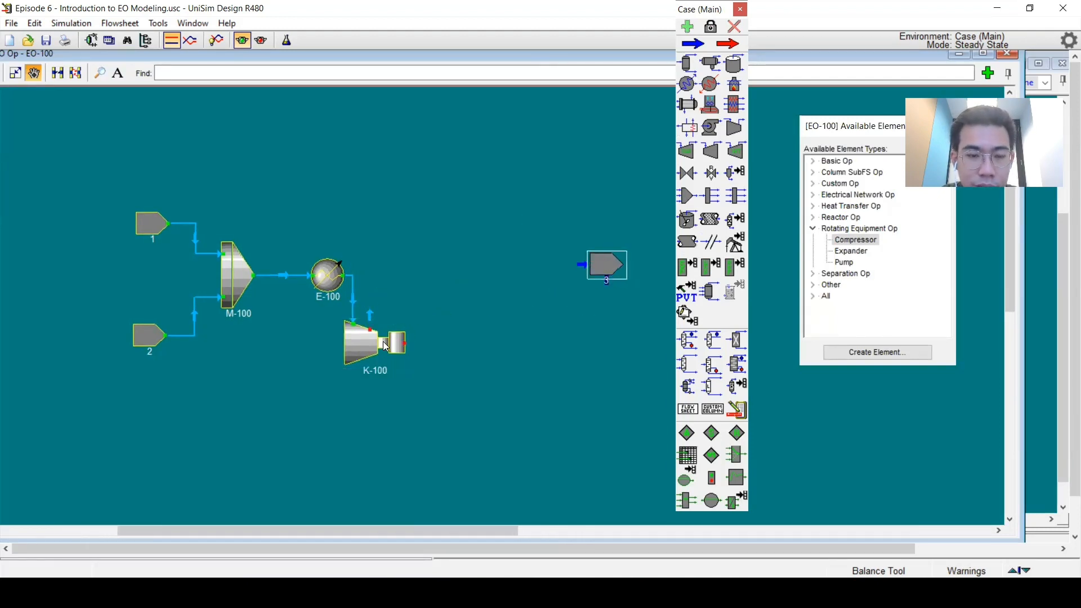
left_click_drag(372, 340, 440, 337)
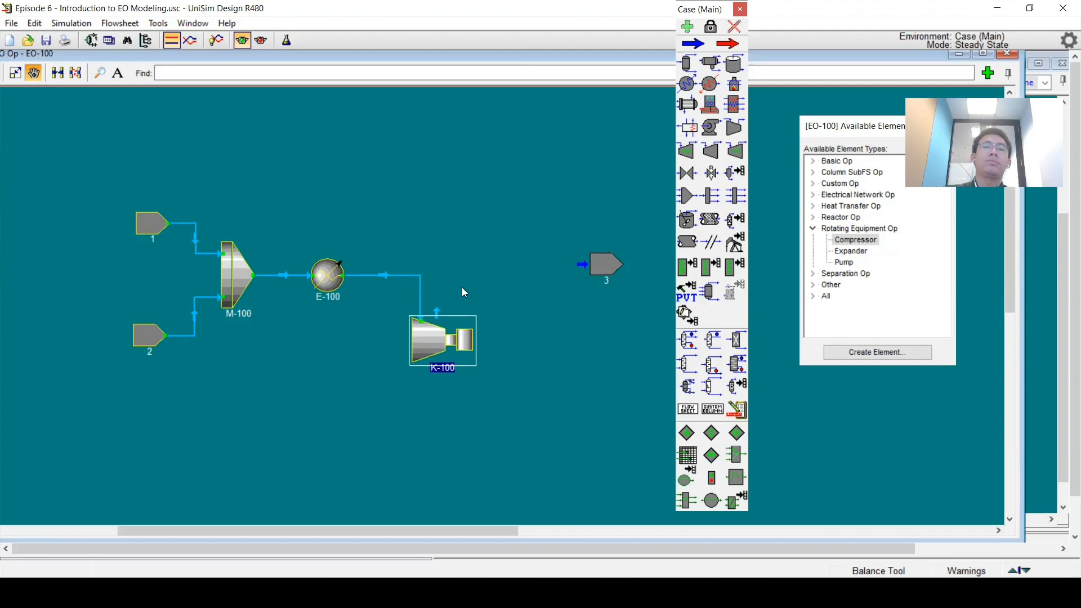
Step: Check the EO-100 operation's degrees of freedom on its parameters page
double_click(286, 54)
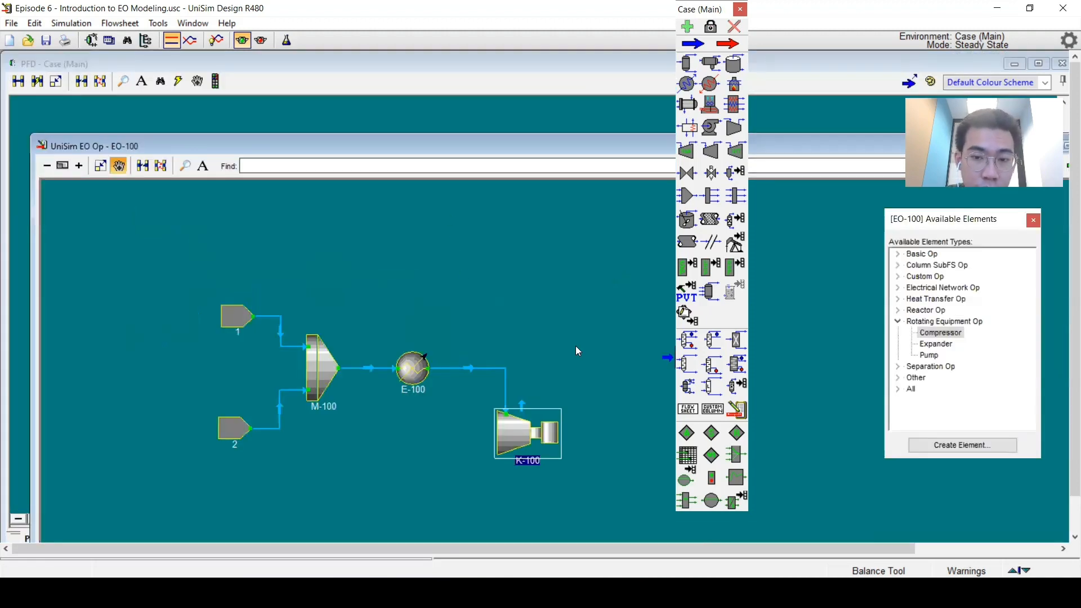
left_click_drag(448, 153, 398, 135)
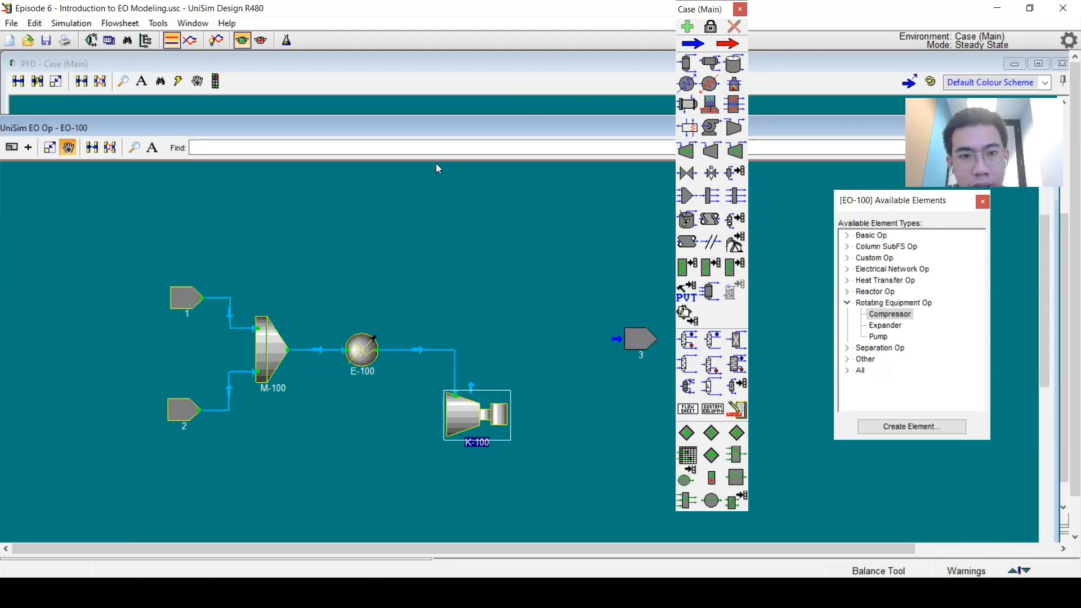
left_click_drag(421, 145, 416, 145)
double_click(416, 145)
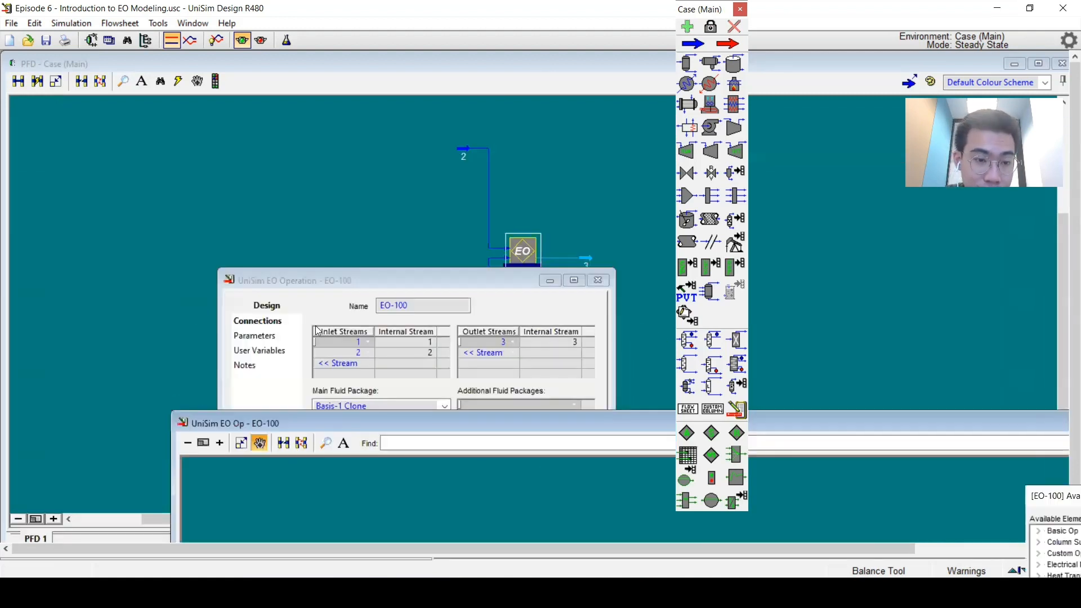
left_click(258, 336)
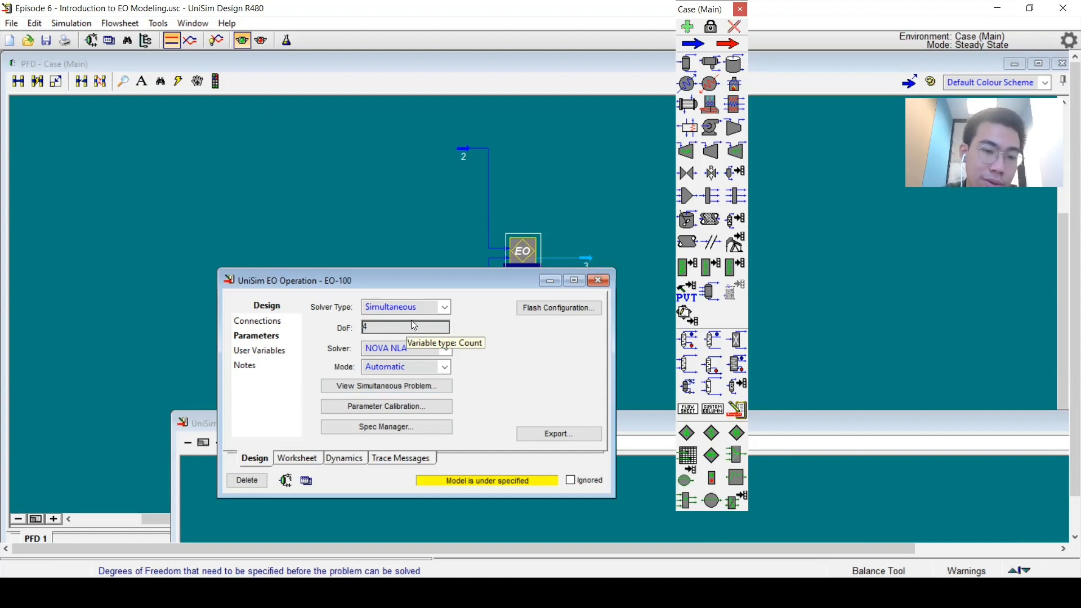
left_click(598, 280)
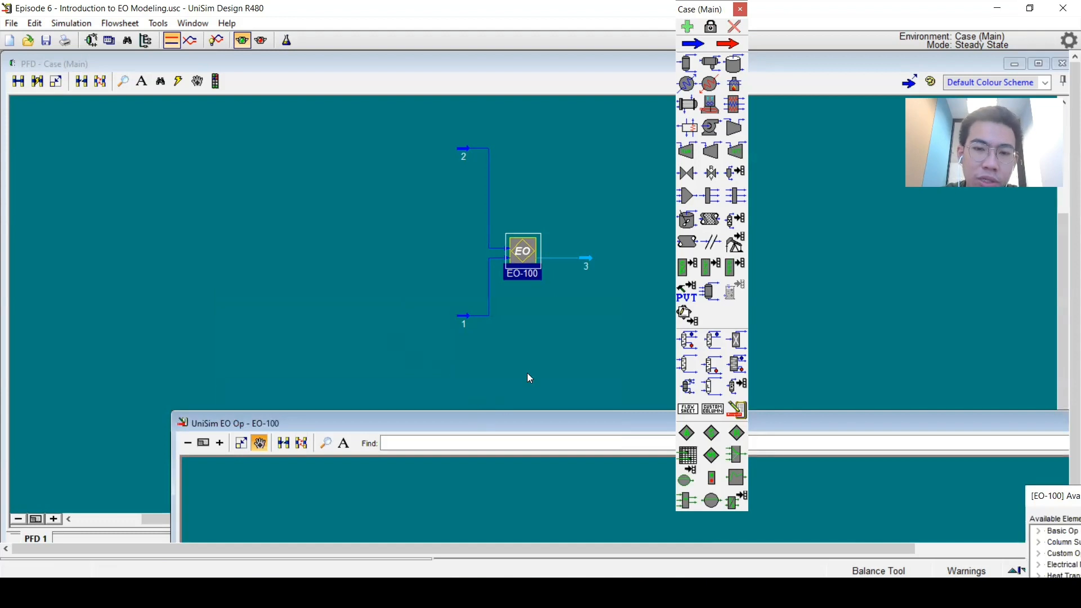
Step: Connect compressor K-100's outlet to stream 3 inside EO-100's flowsheet
double_click(537, 417)
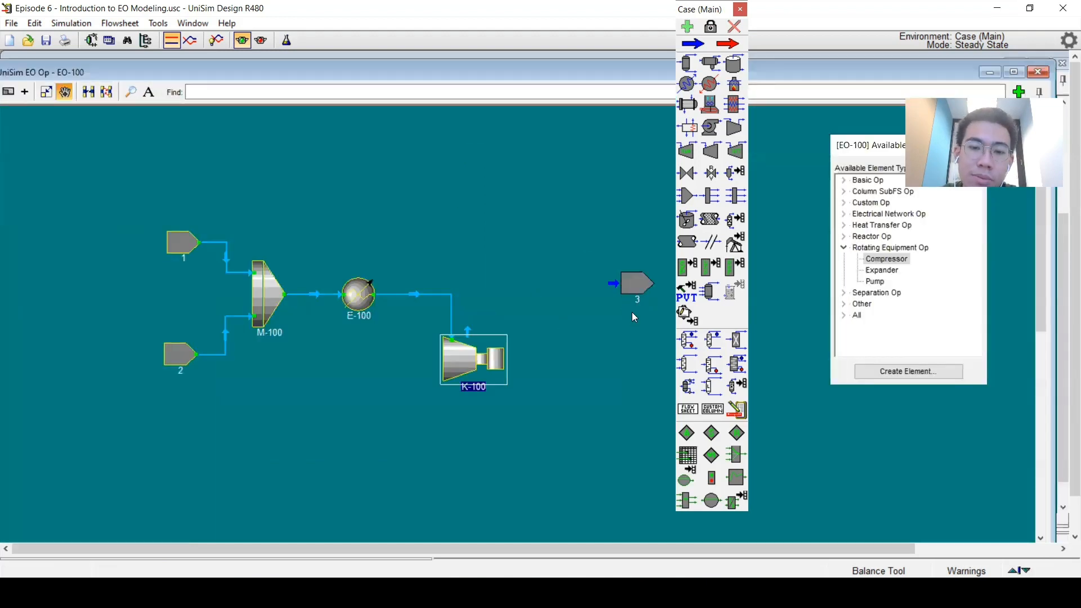
left_click_drag(575, 262, 514, 273)
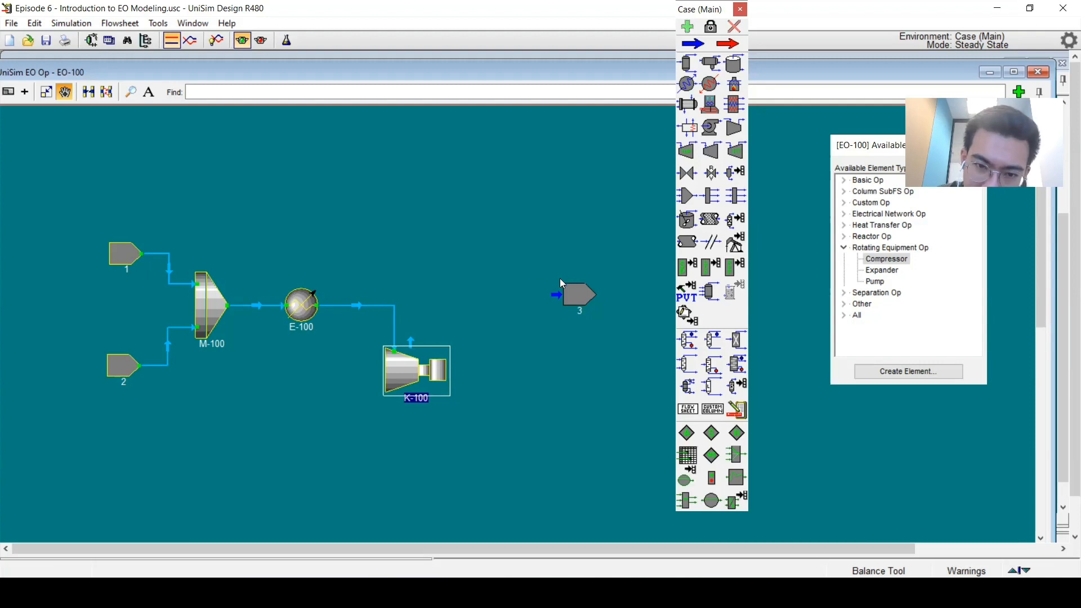
left_click_drag(564, 294, 413, 360)
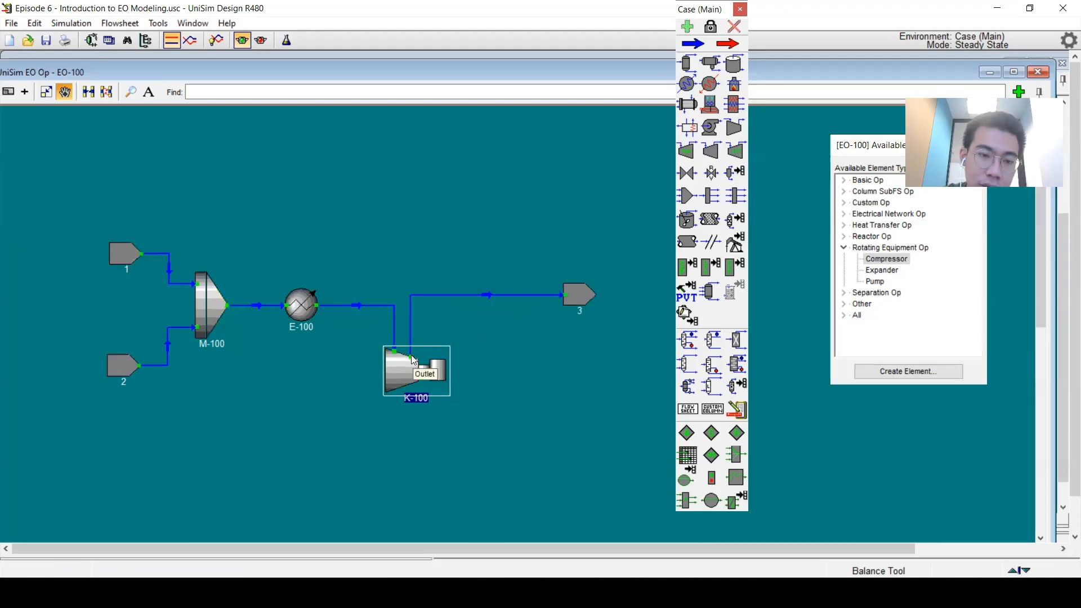
Step: Open compressor K-100 and review its inlet and outlet conditions, including outlet temperature and pressure
double_click(355, 71)
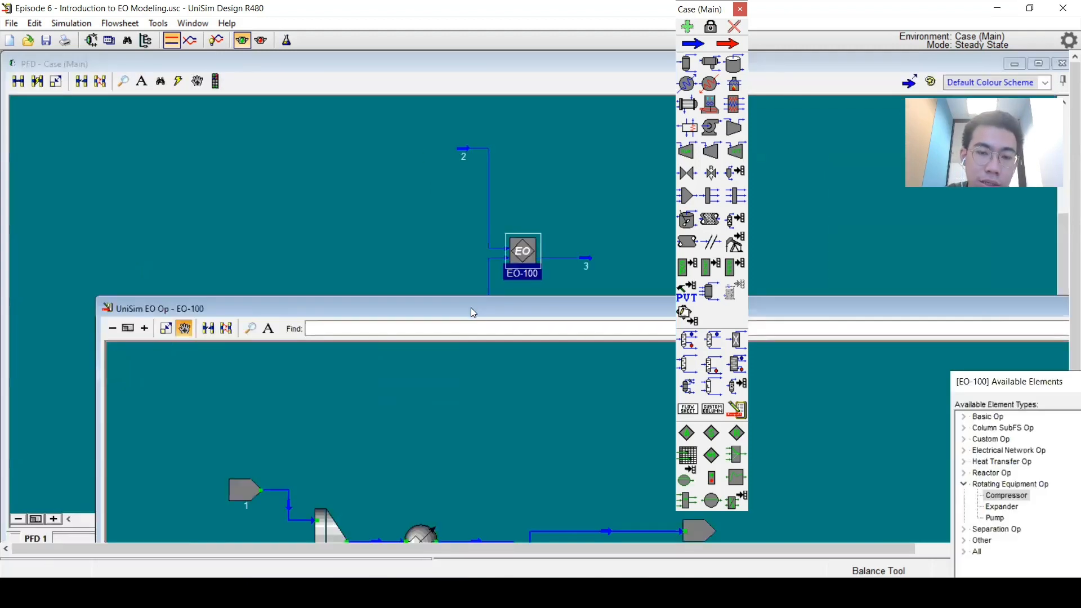
left_click_drag(470, 307, 419, 325)
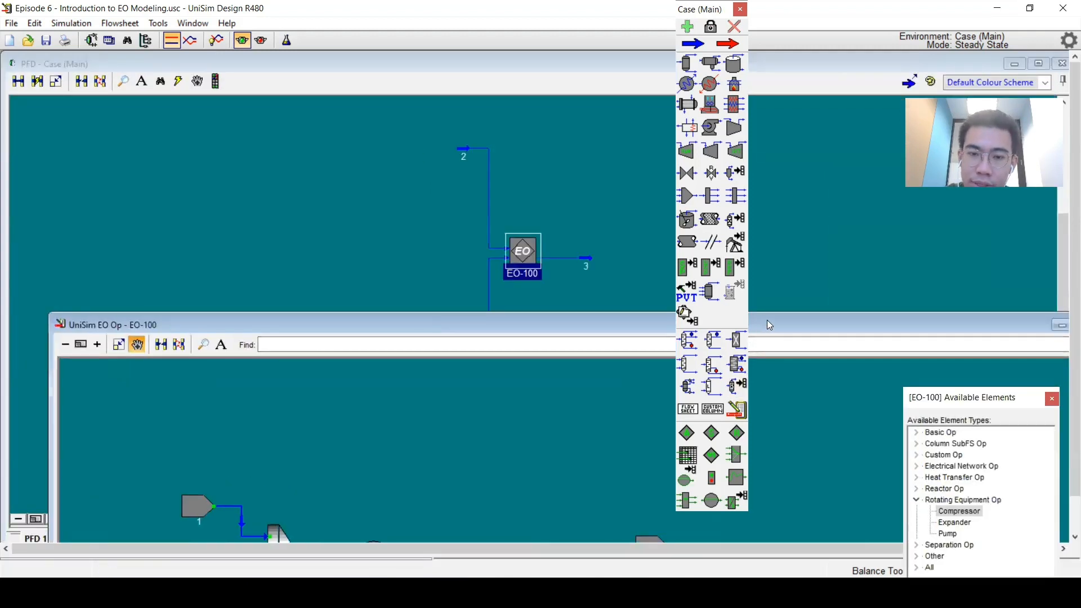
left_click_drag(767, 320, 441, 266)
left_click_drag(333, 272, 420, 118)
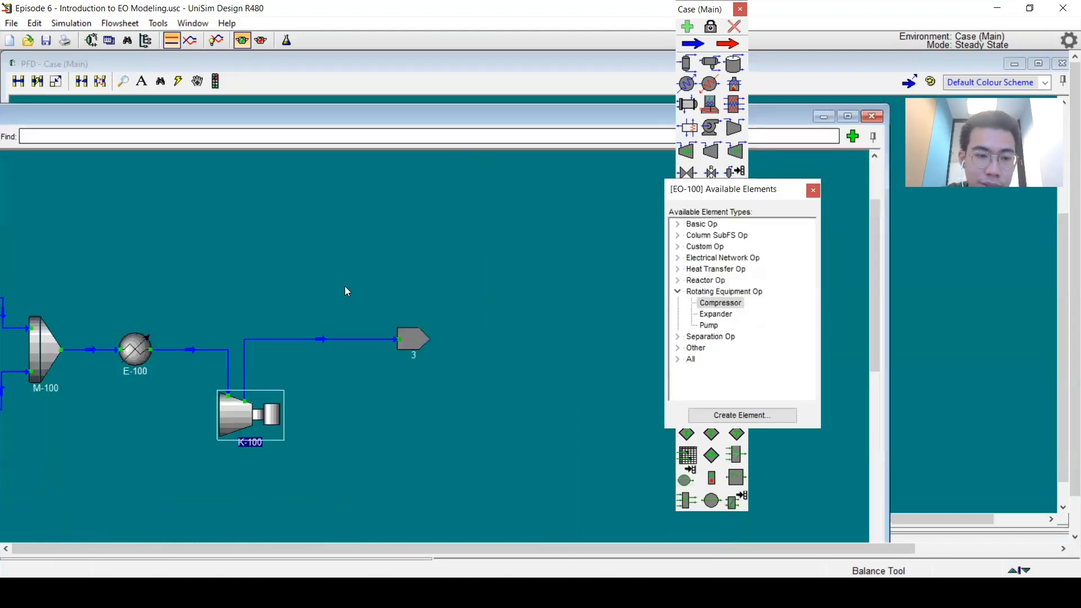
double_click(242, 410)
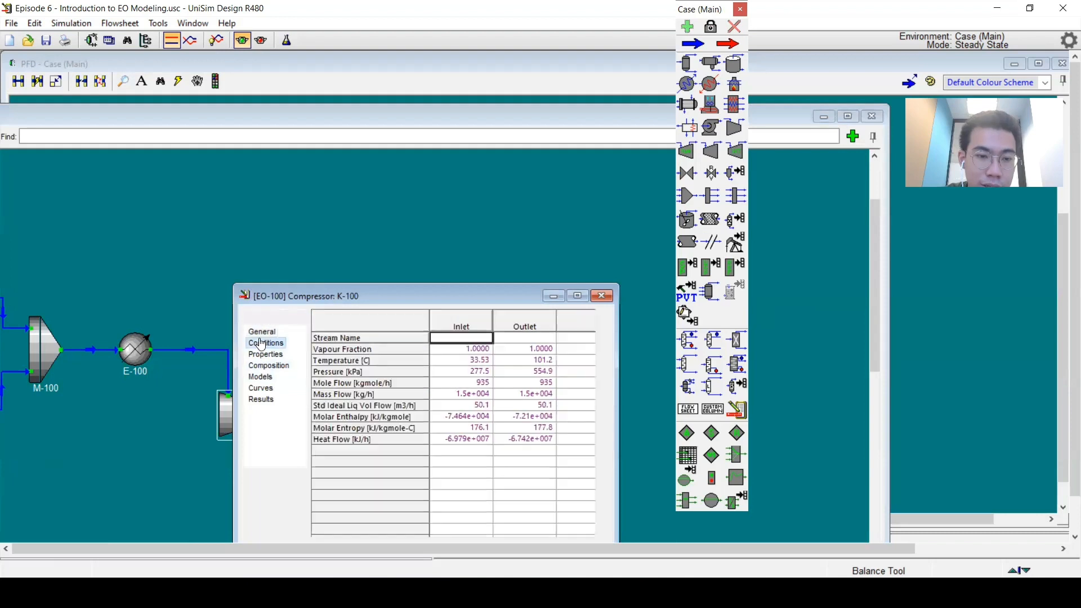
left_click(265, 344)
left_click(529, 360)
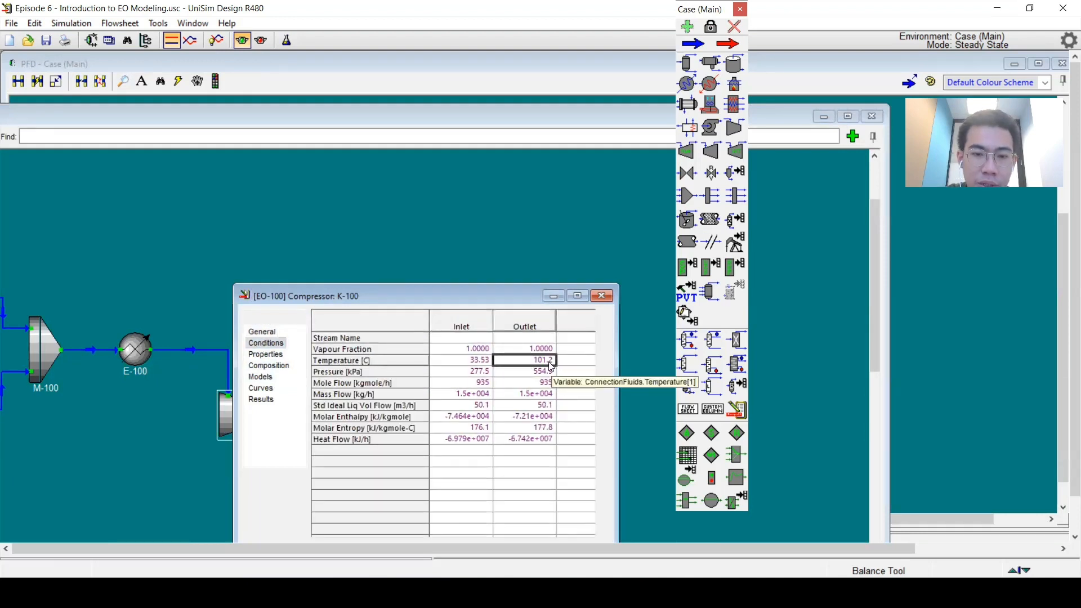
left_click(541, 371)
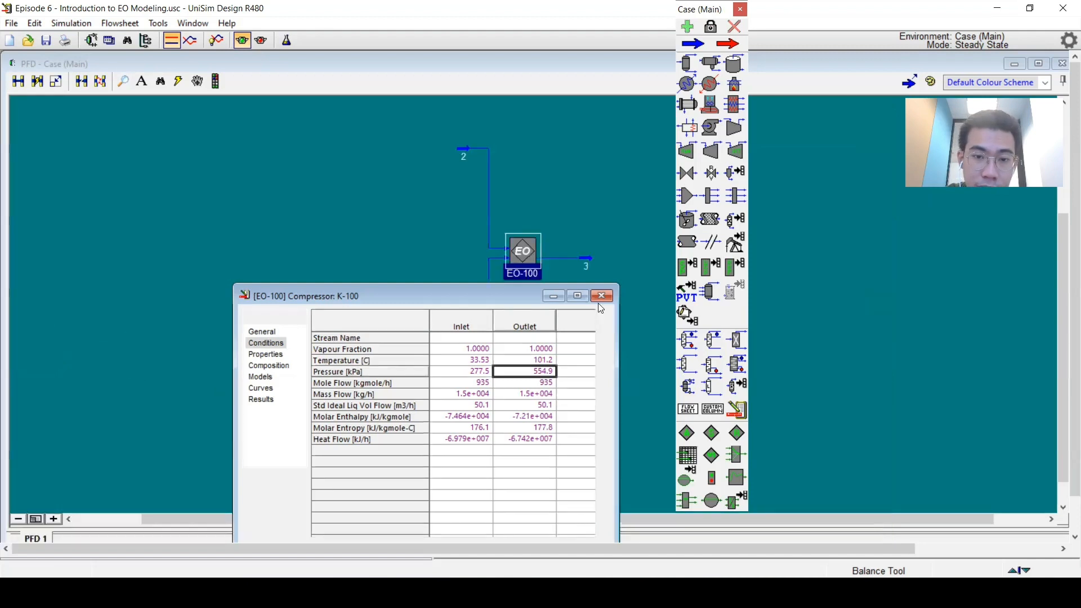
Step: Open product stream 3 from the main flowsheet and inspect its conditions
left_click_drag(425, 302, 175, 145)
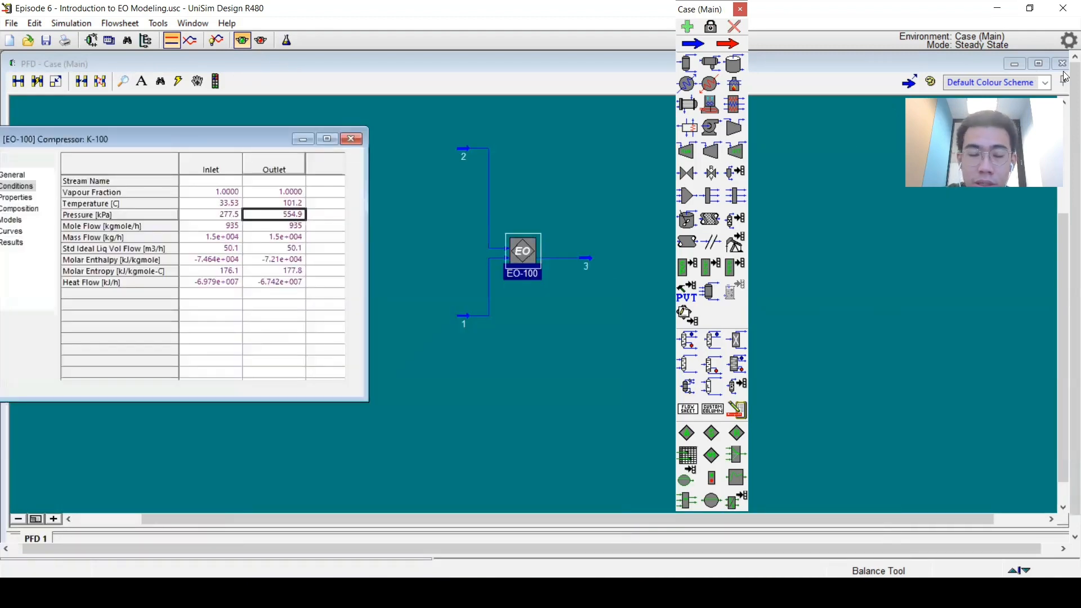
left_click(576, 239)
double_click(575, 238)
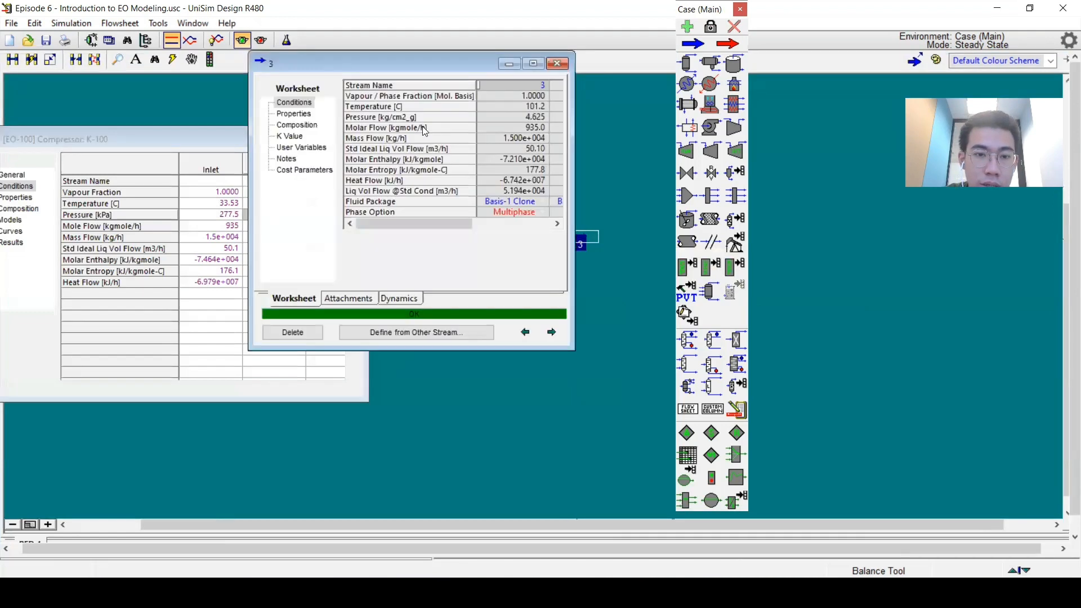
left_click_drag(348, 66, 454, 120)
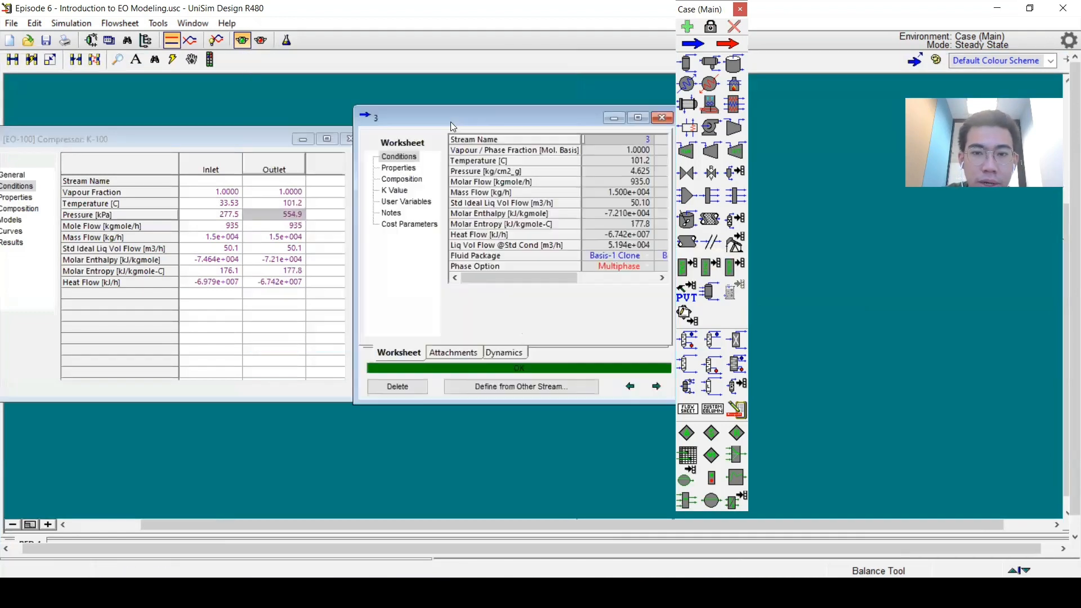
mouse_move(595, 174)
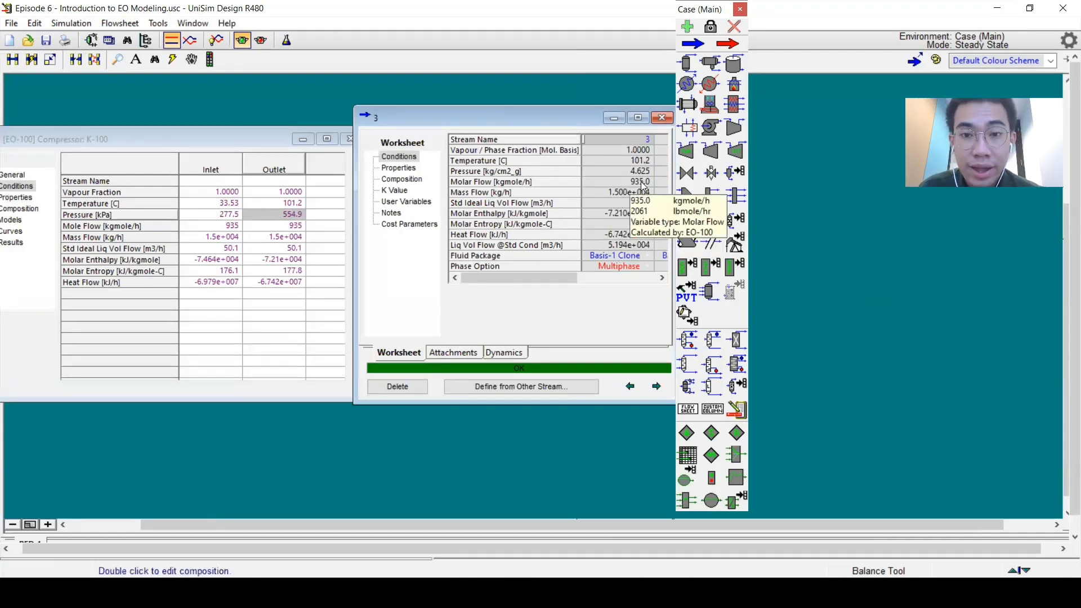
left_click(663, 117)
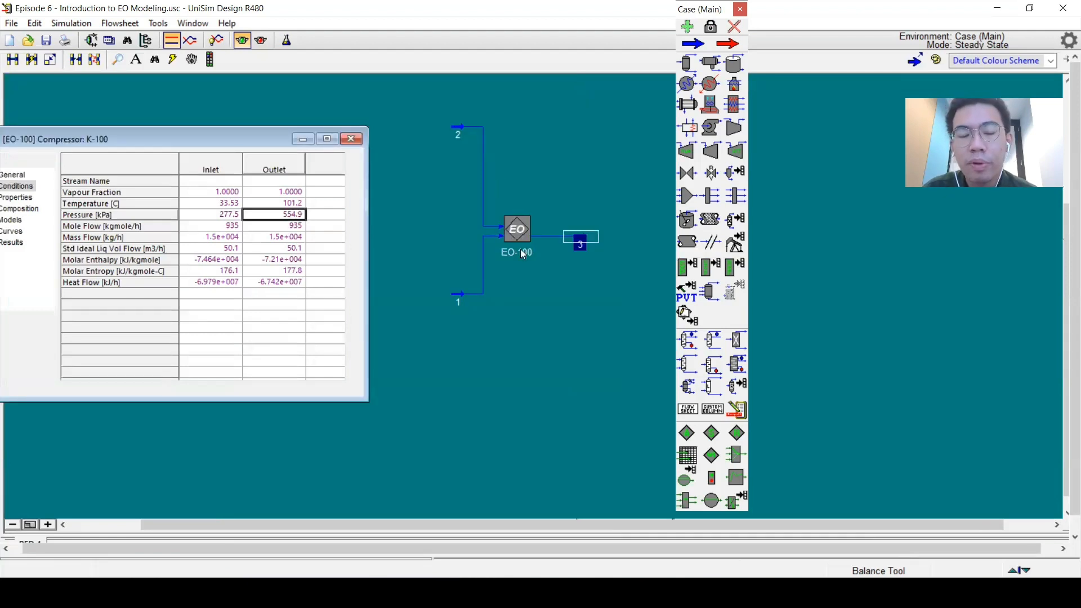
Step: Close the compressor view and inspect feed stream 1's conditions in the main flowsheet
left_click(558, 250)
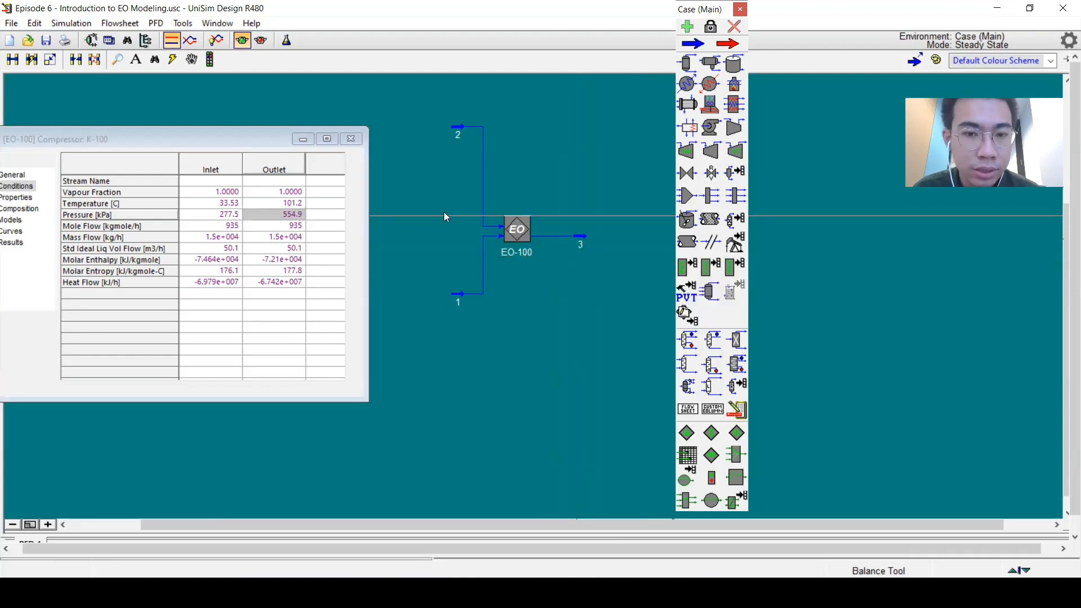
left_click(361, 166)
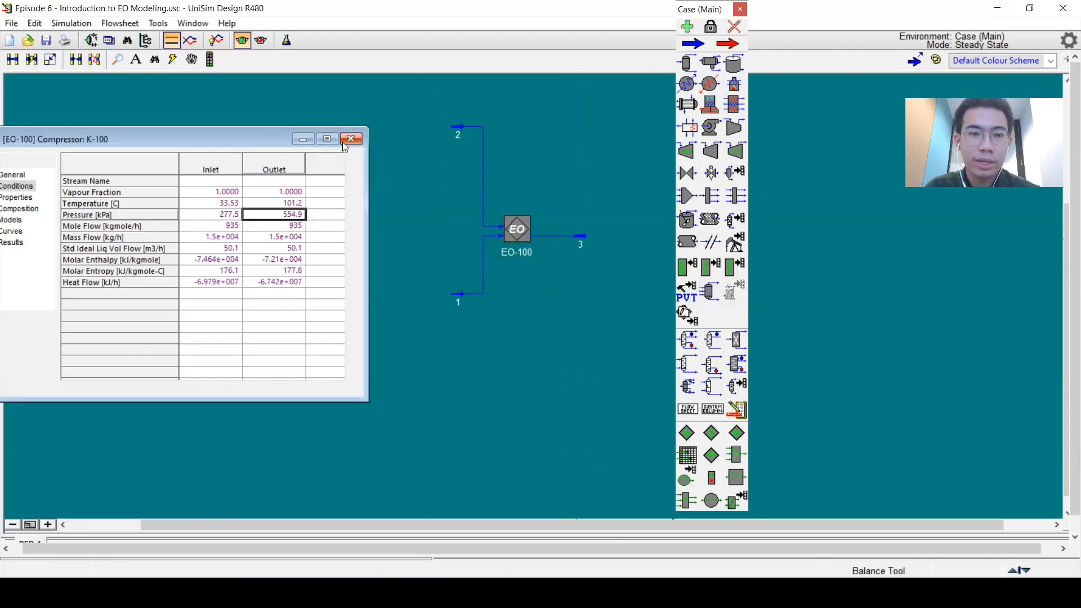
left_click(351, 139)
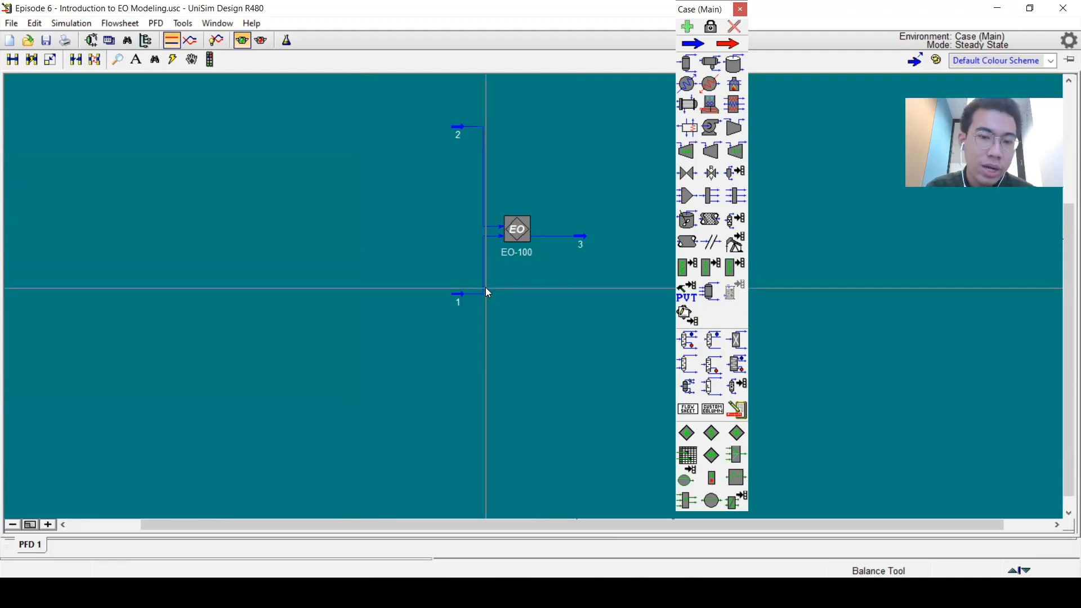
mouse_move(482, 286)
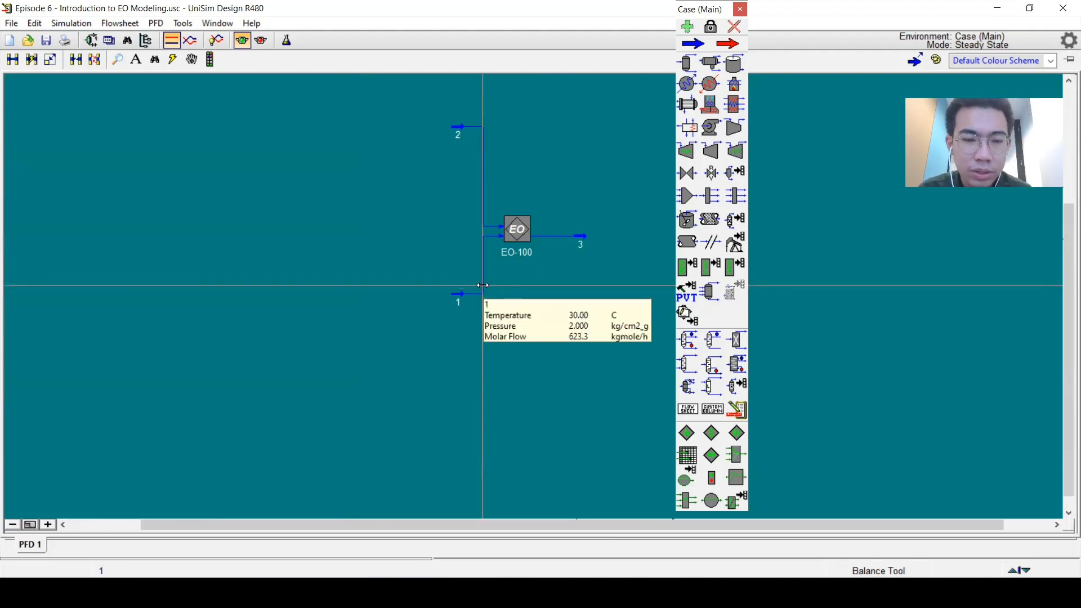